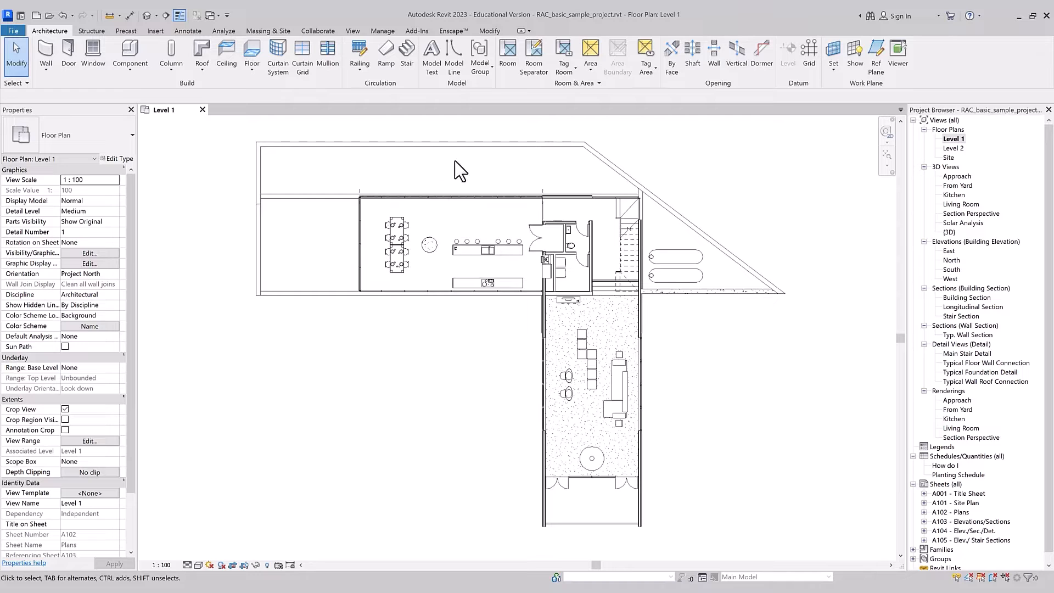
# Step: Examine the general modification tools and those offered for the lower dining table
pyautogui.click(490, 31)
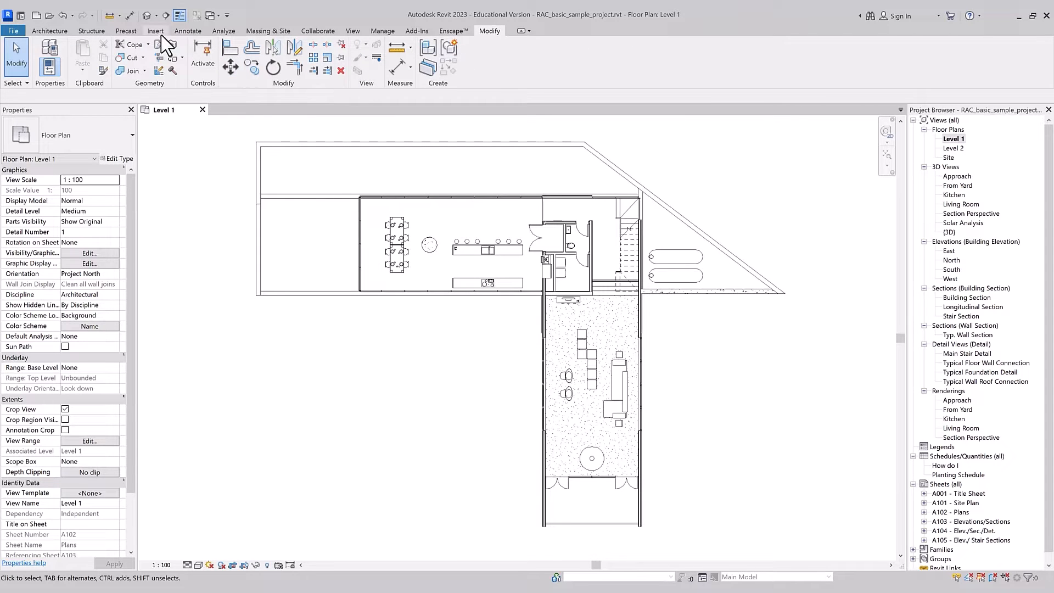
pyautogui.click(178, 31)
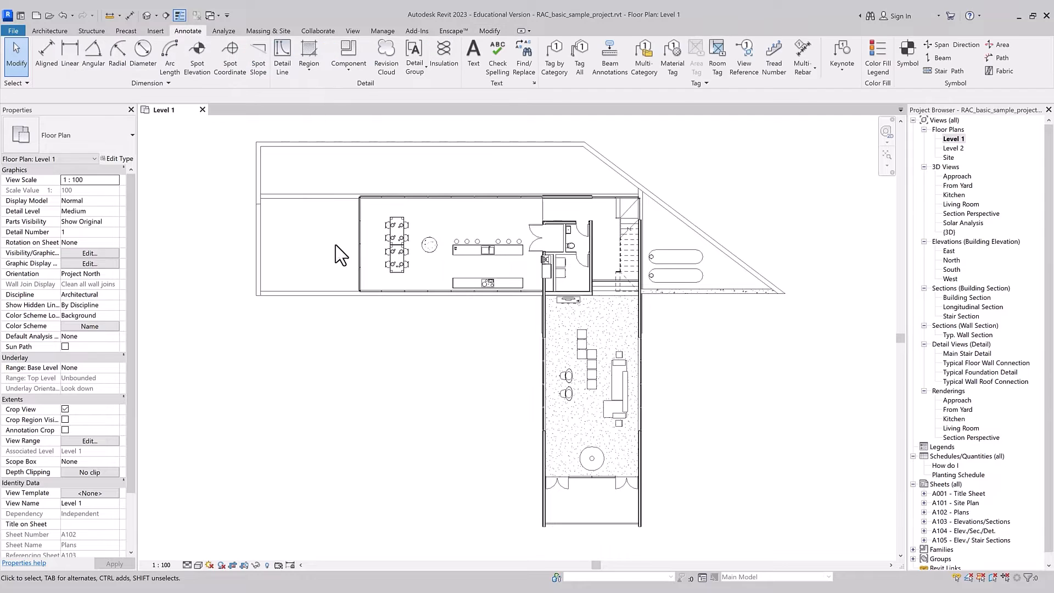
pyautogui.click(389, 270)
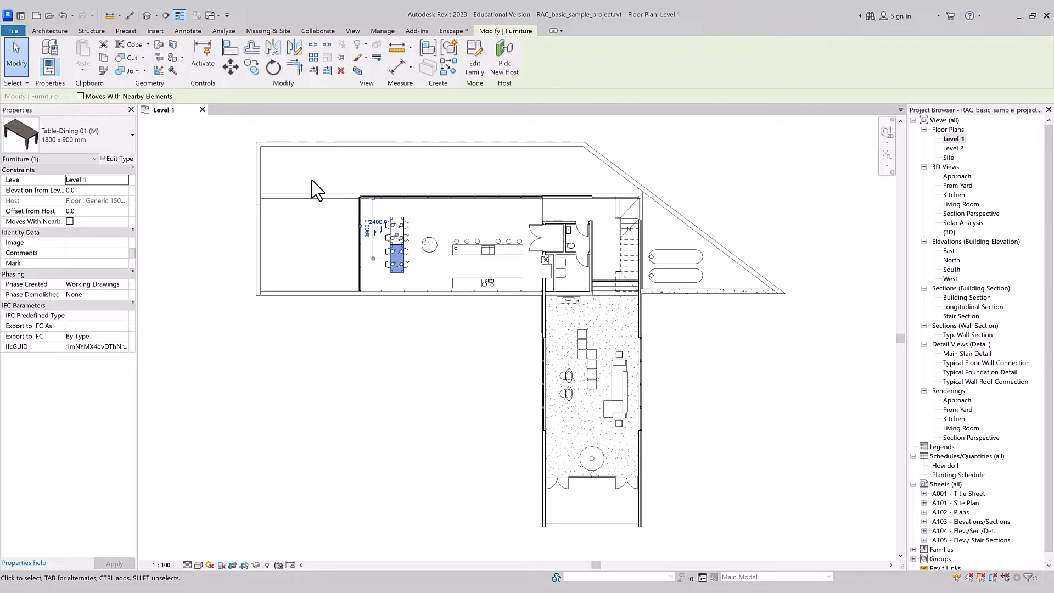
pyautogui.press('Escape')
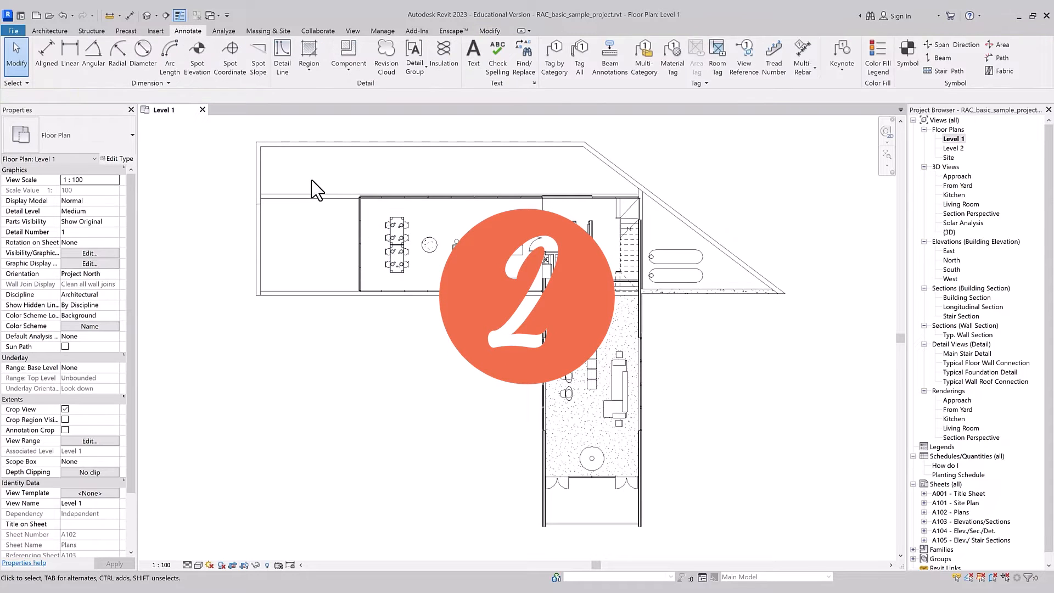
pyautogui.click(487, 31)
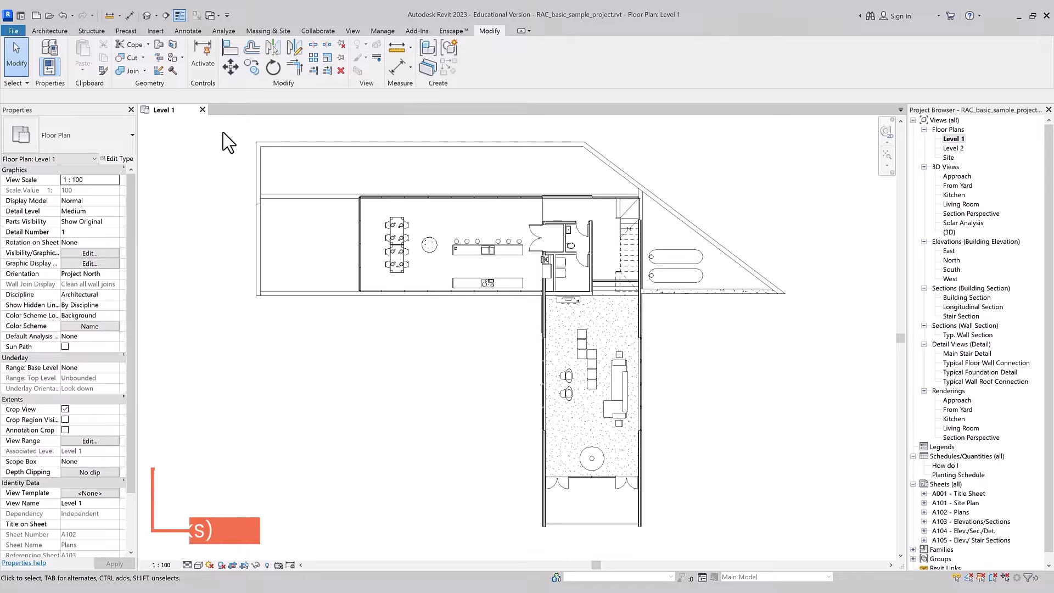
# Step: Look up the Rotate command's keyboard shortcut by searching the shortcut assignments for "rot", leaving the assignments as they are
pyautogui.press('k')
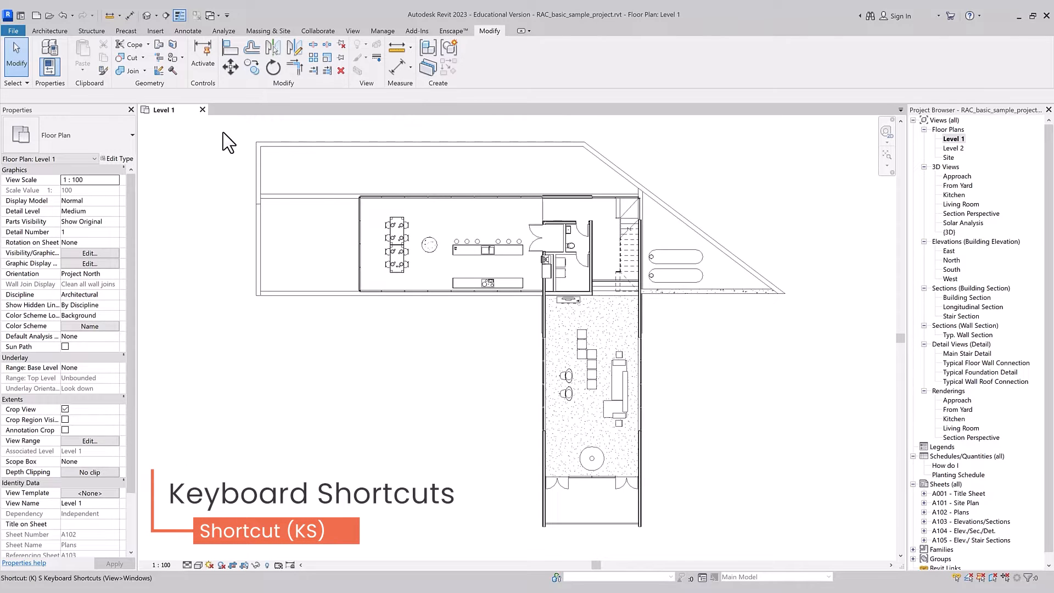
pyautogui.press('s')
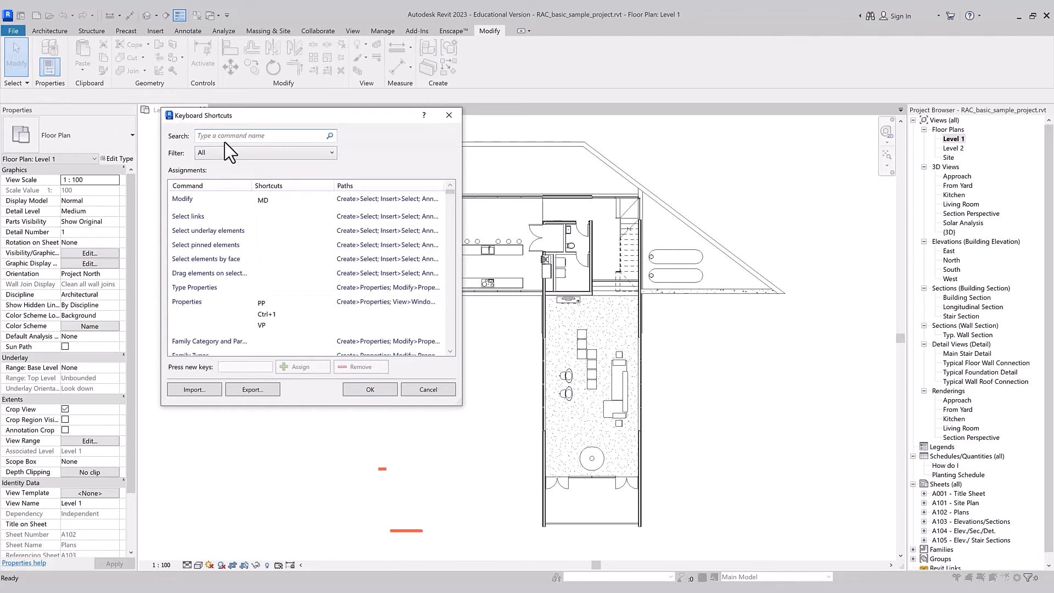
pyautogui.write('rot')
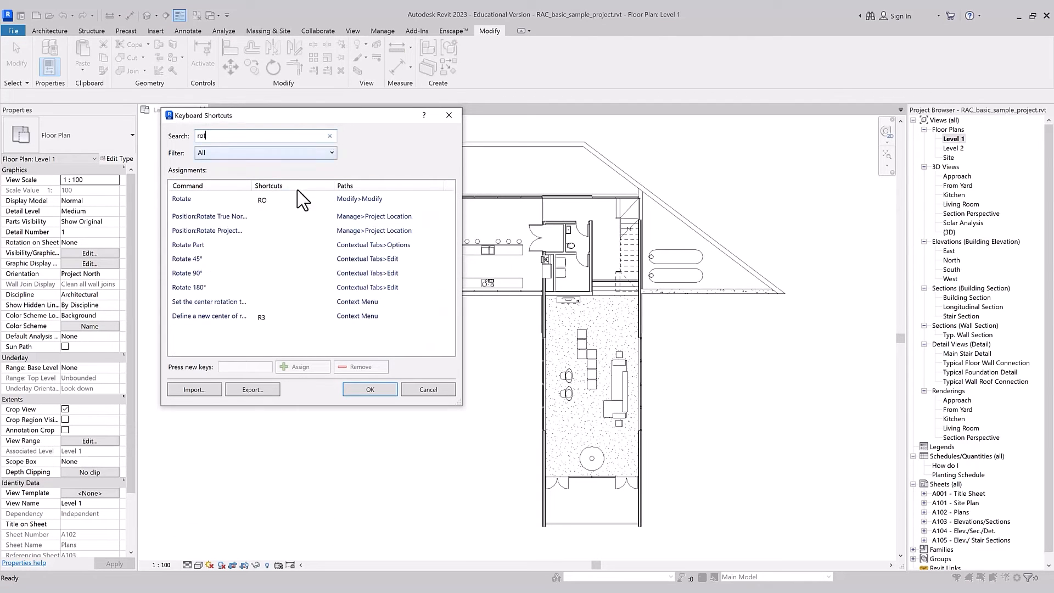
pyautogui.click(281, 197)
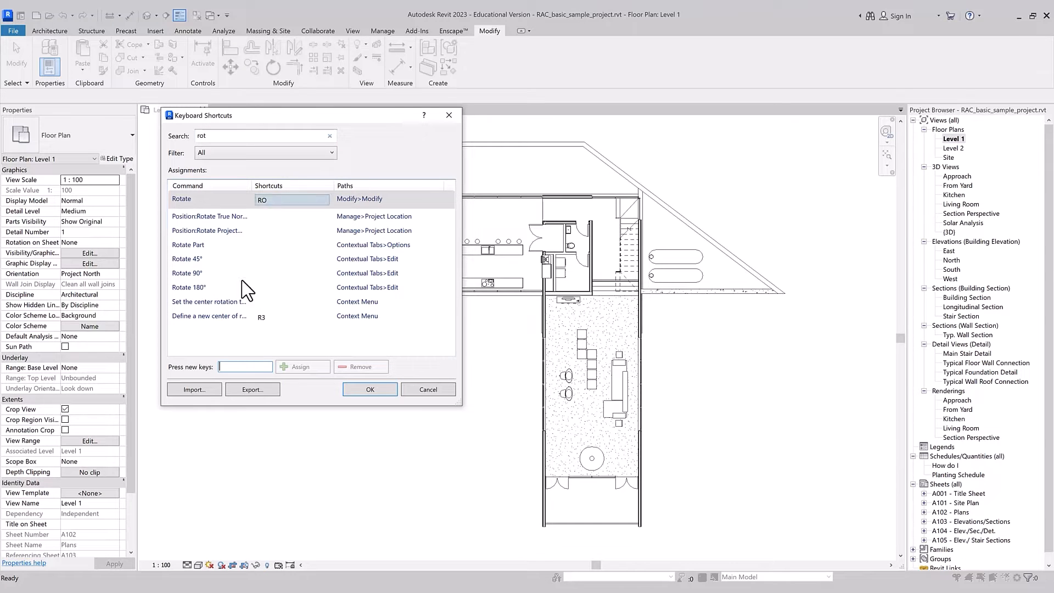
pyautogui.click(235, 367)
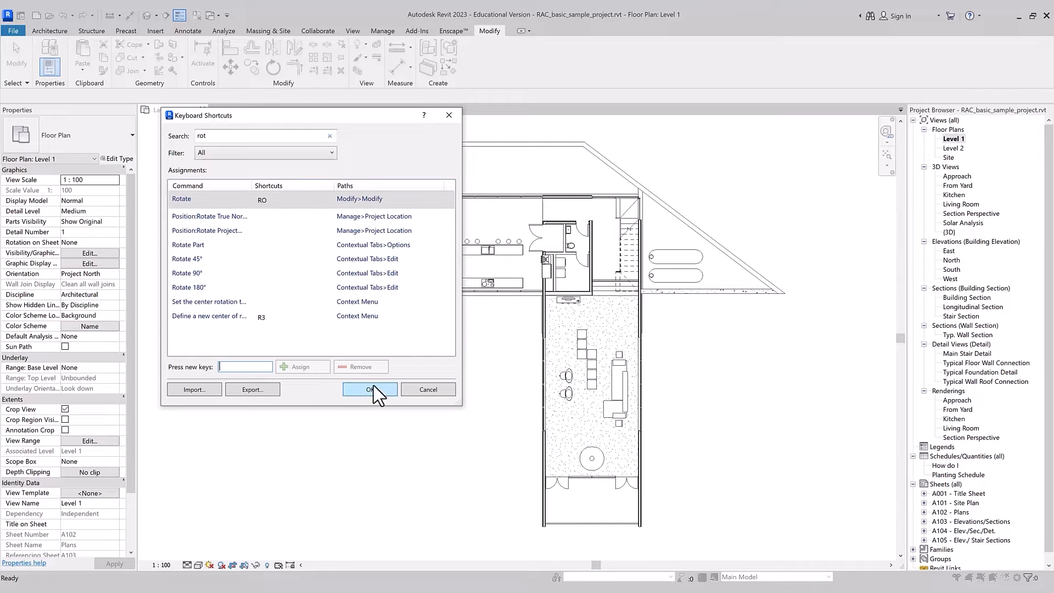
pyautogui.click(450, 116)
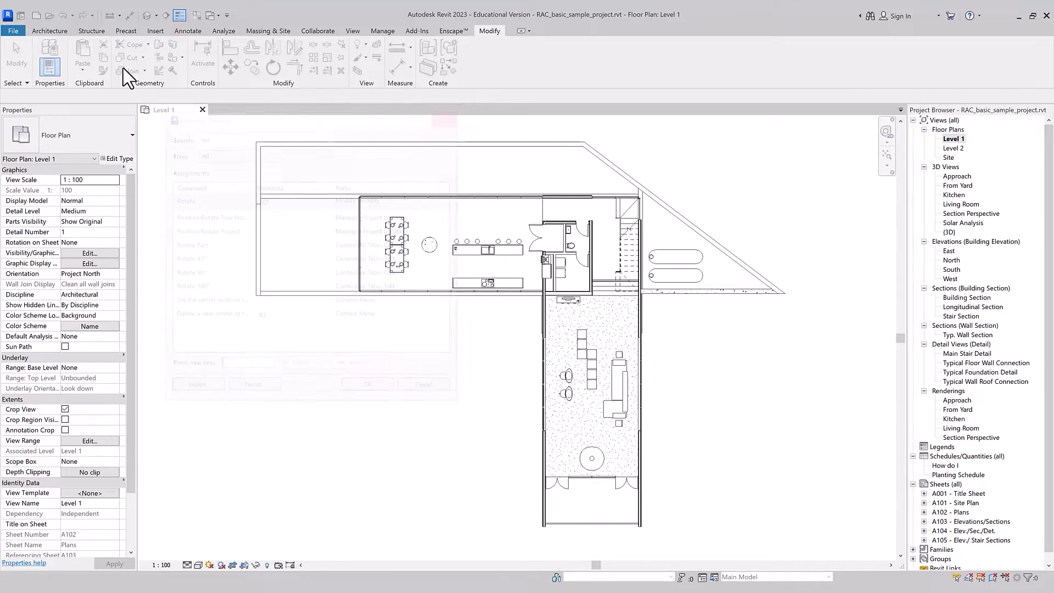
# Step: View the keyboard shortcut customization through the User Interface options and close it without changes
pyautogui.click(14, 31)
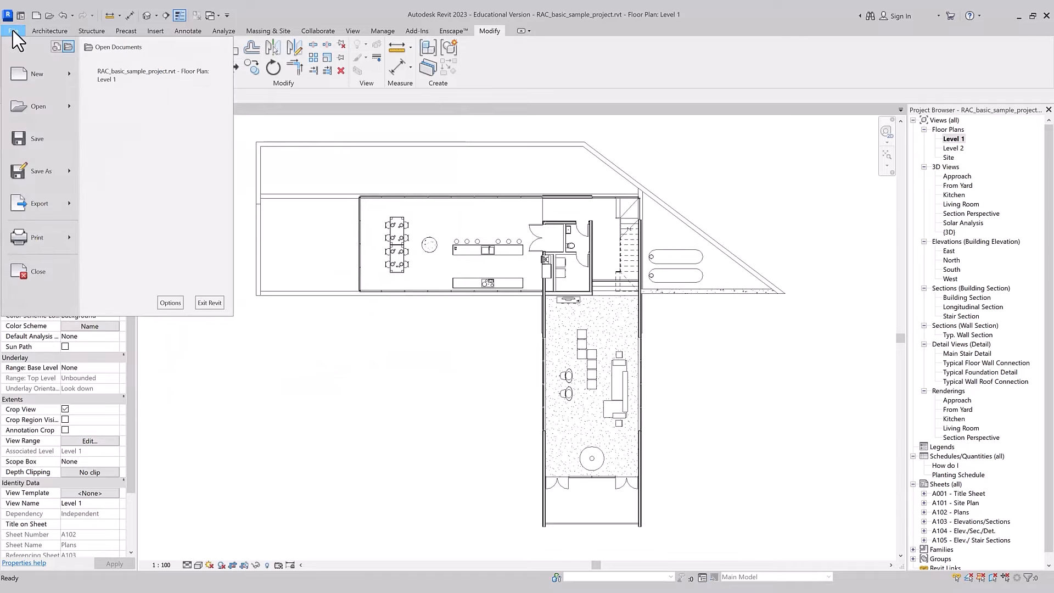
pyautogui.click(170, 303)
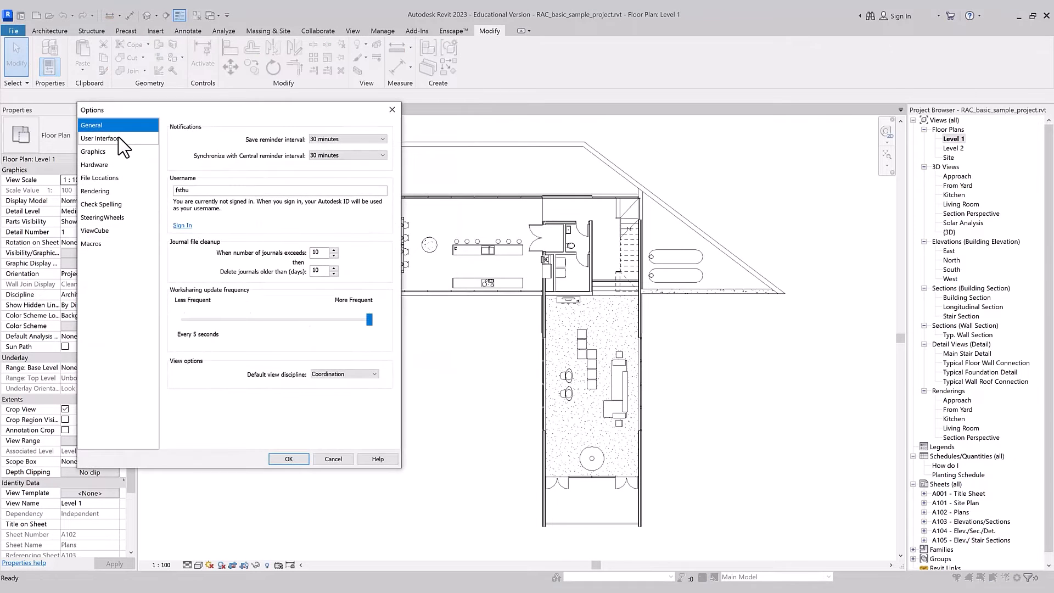
pyautogui.click(104, 138)
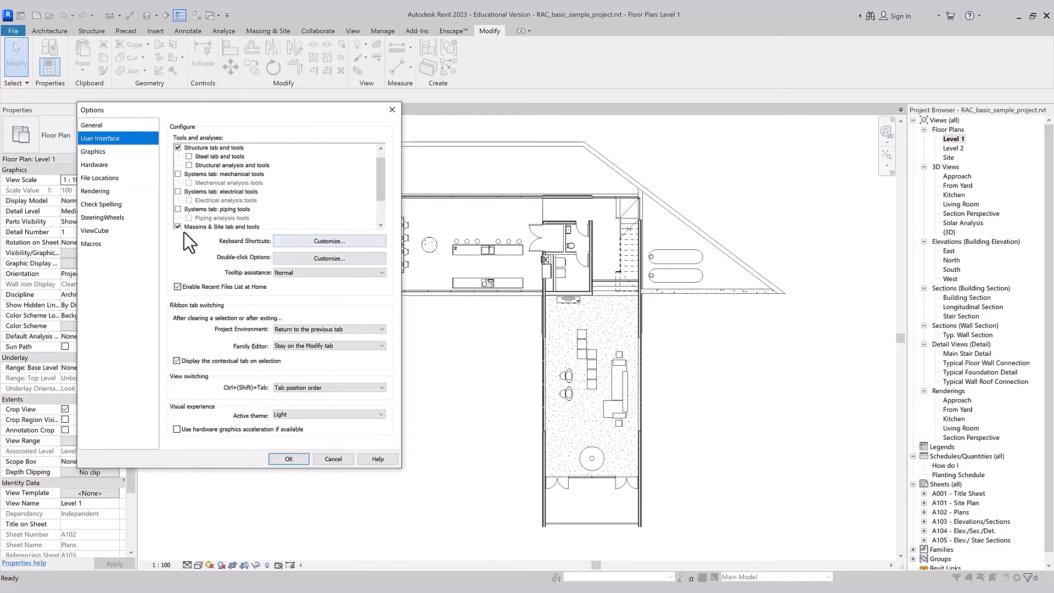
pyautogui.click(314, 242)
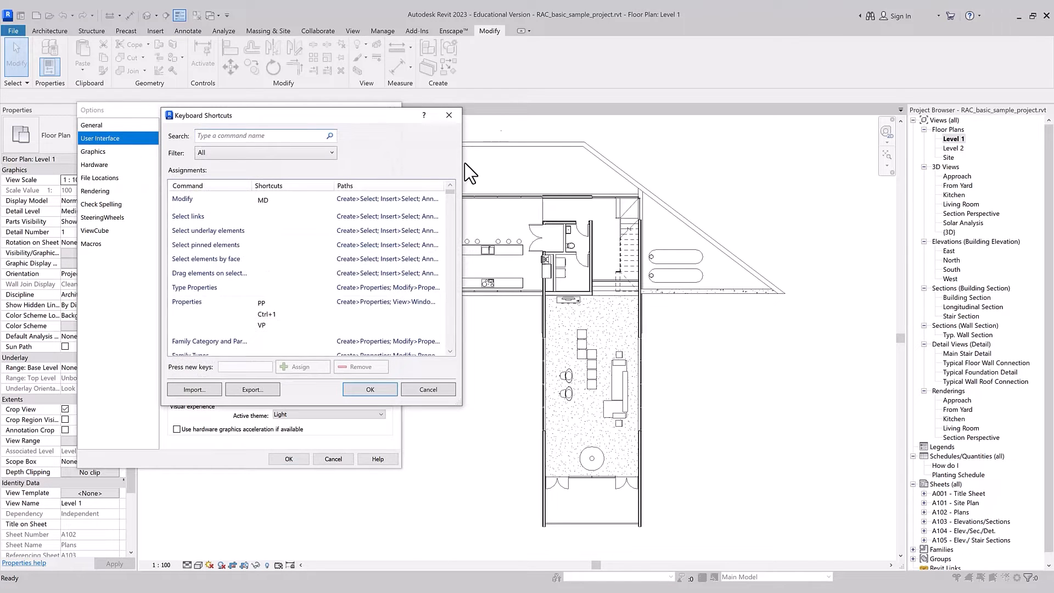
pyautogui.click(449, 115)
pyautogui.click(391, 108)
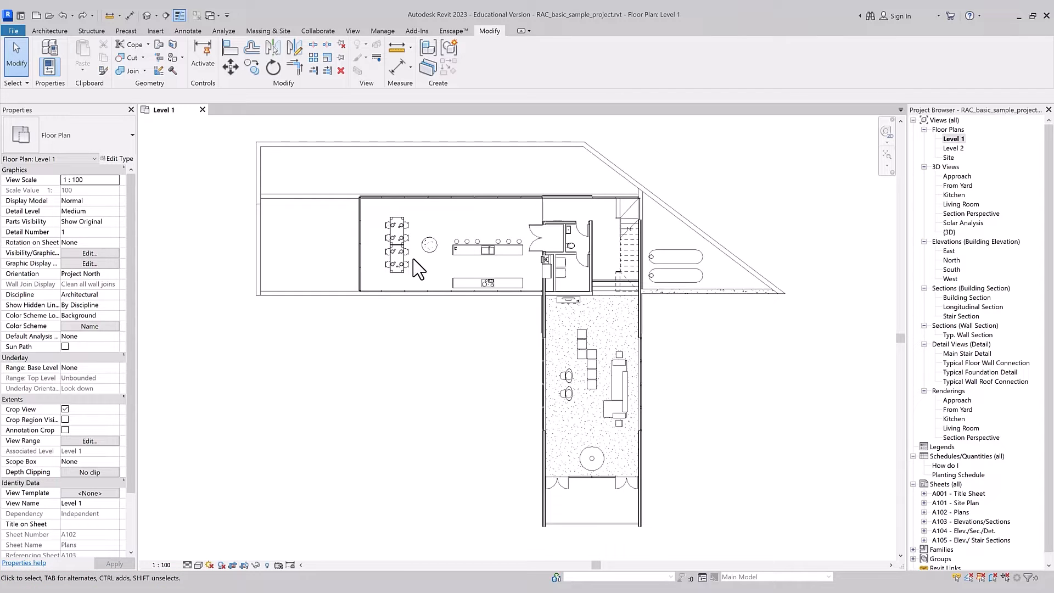
# Step: Mirror a copy of the lower right dining chair about the room's left curtain wall and delete the mirrored chair
pyautogui.scroll(2, 419, 269)
pyautogui.click(405, 267)
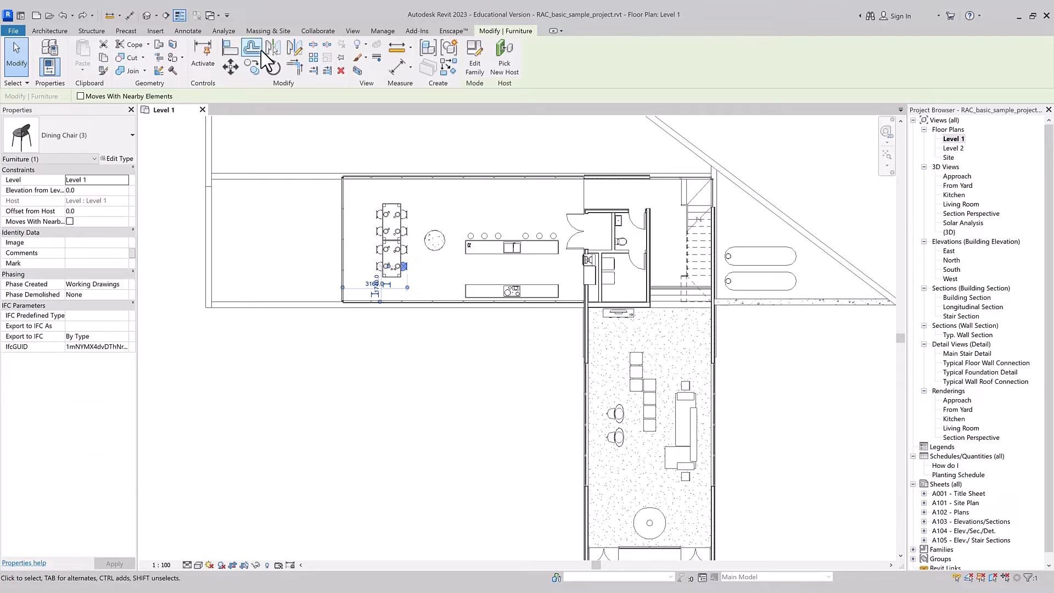
pyautogui.click(272, 48)
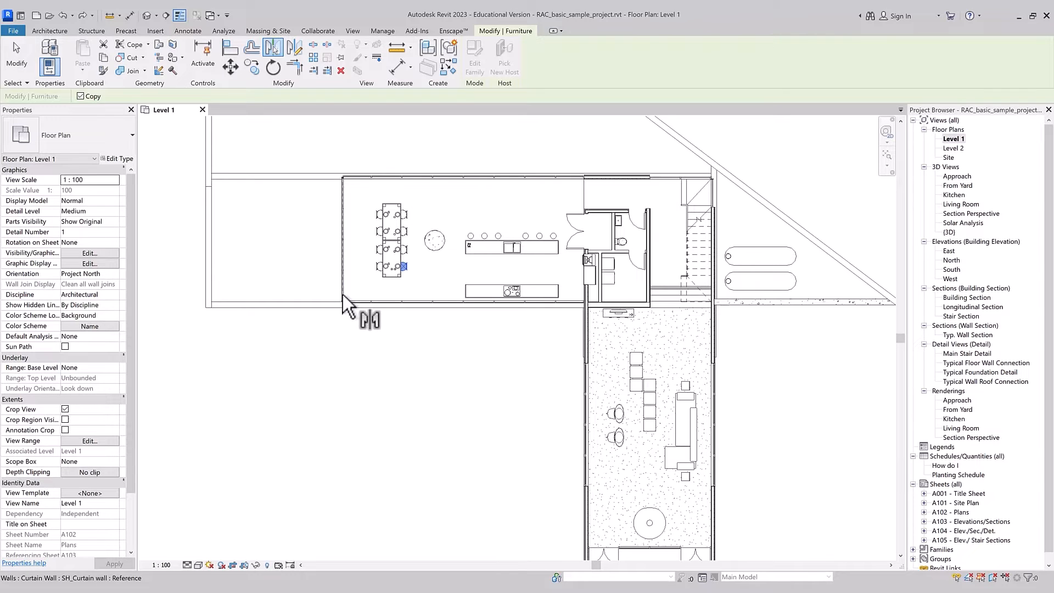
pyautogui.click(348, 327)
pyautogui.press('Escape')
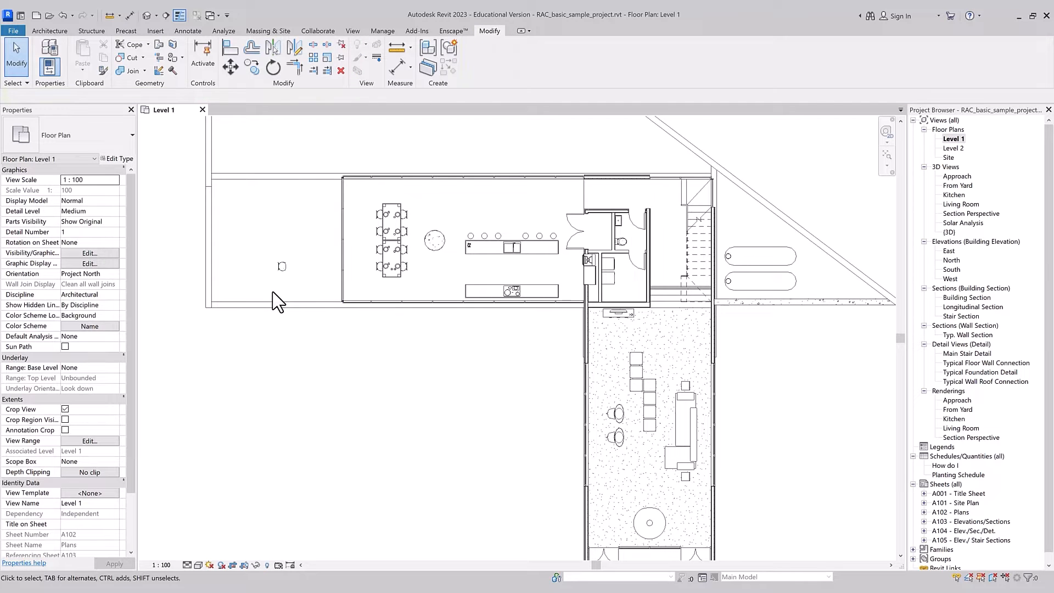
pyautogui.click(280, 269)
pyautogui.press('Delete')
# Step: Move the lower dining table freehand to the left, outside the curtain wall, and undo the move
pyautogui.click(389, 275)
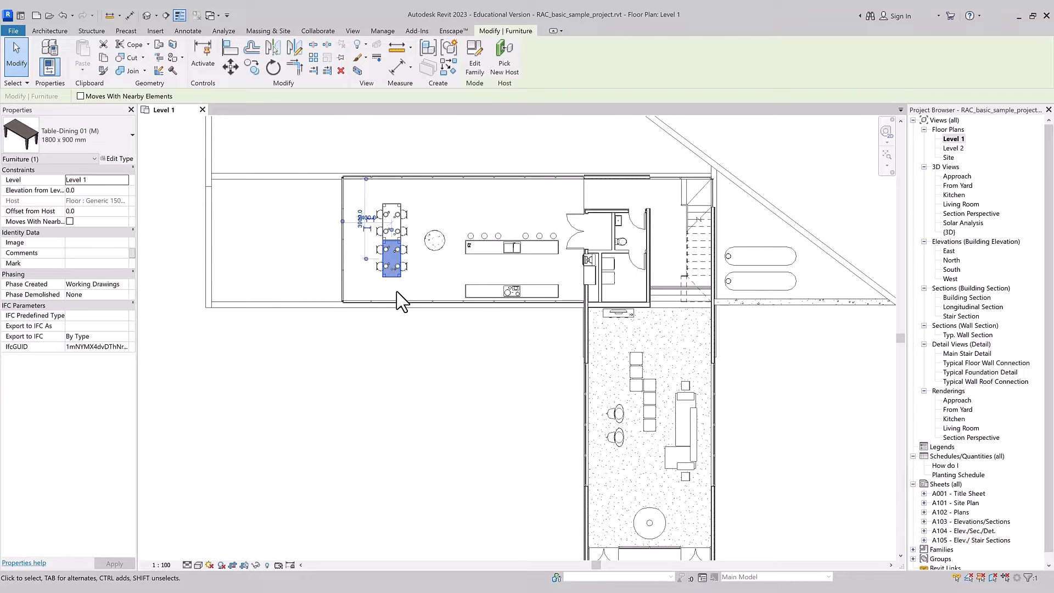
pyautogui.click(231, 66)
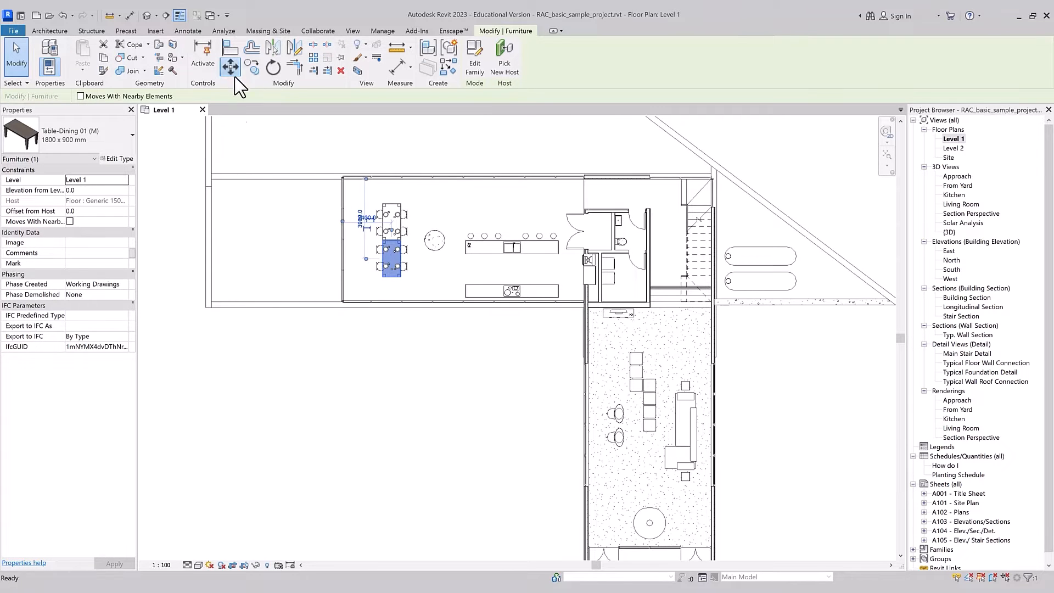
pyautogui.click(397, 288)
pyautogui.click(328, 295)
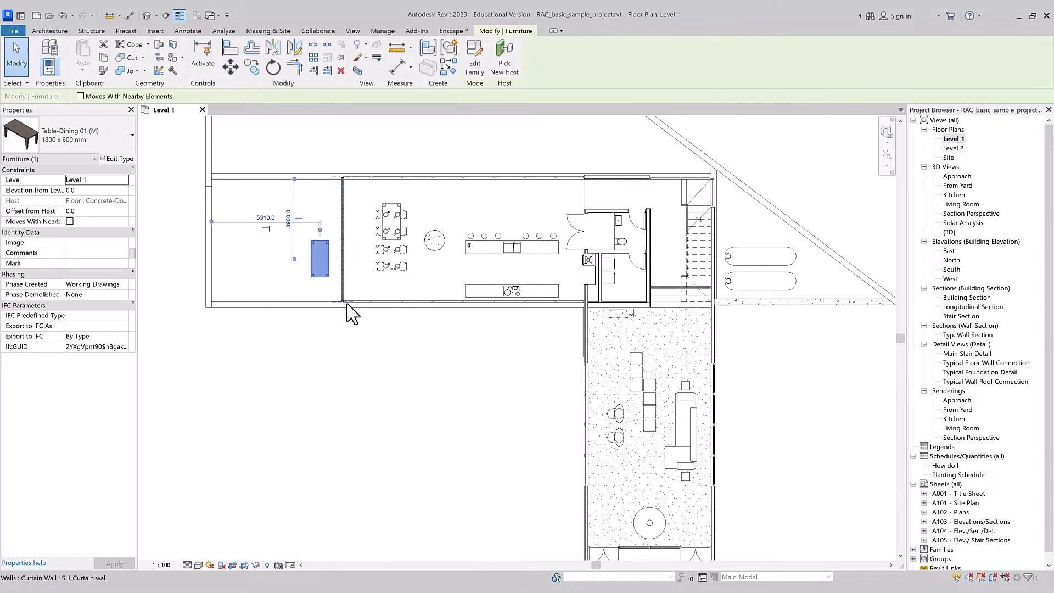
pyautogui.hotkey('ctrl', 'z')
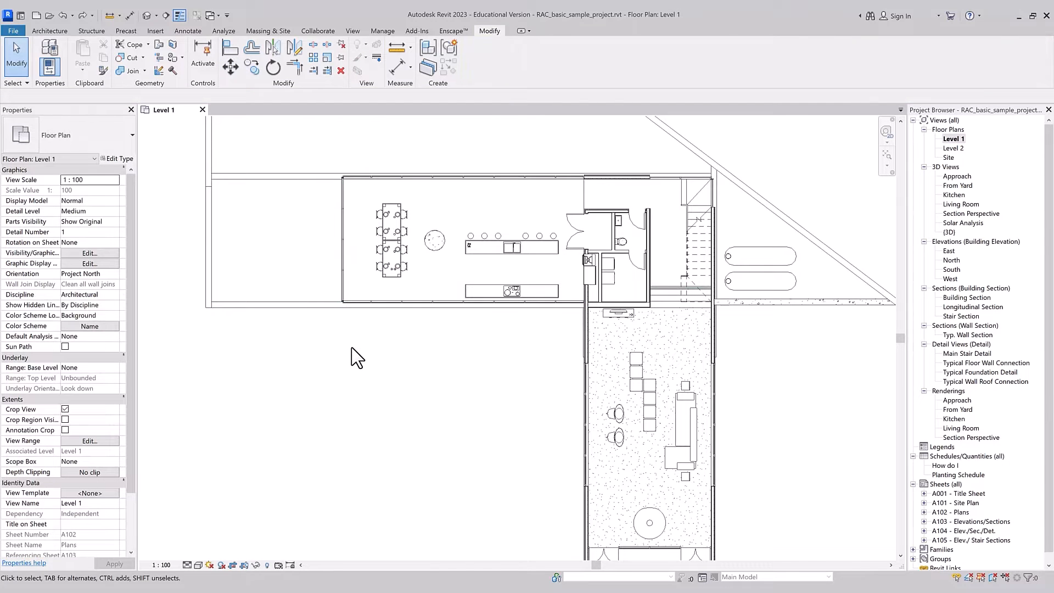
# Step: Move the lower dining table 3600 mm horizontally to the left from its lower right corner and undo the move
pyautogui.press('m')
pyautogui.press('v')
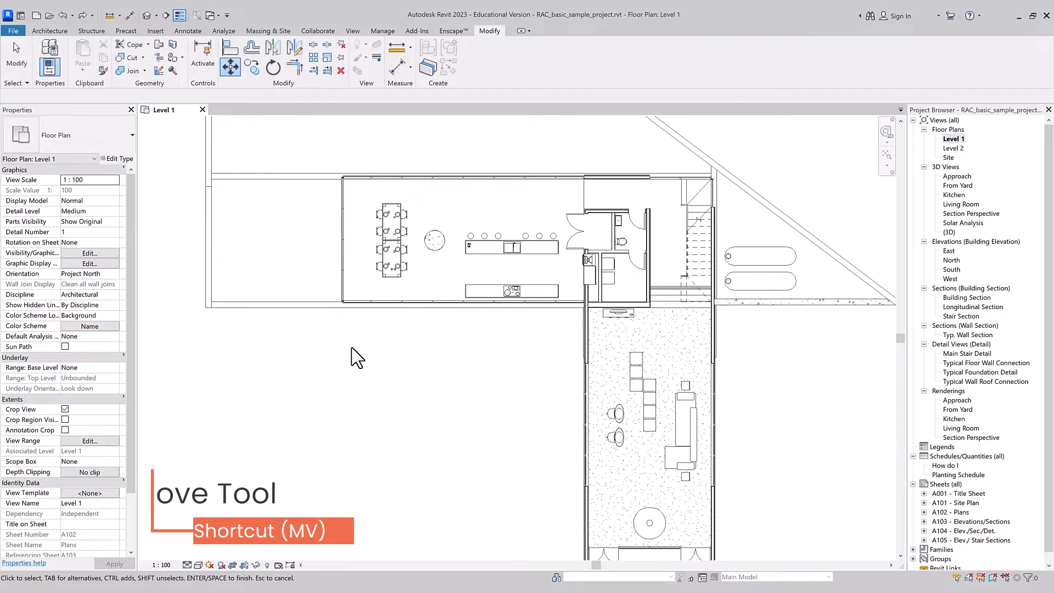
pyautogui.click(392, 276)
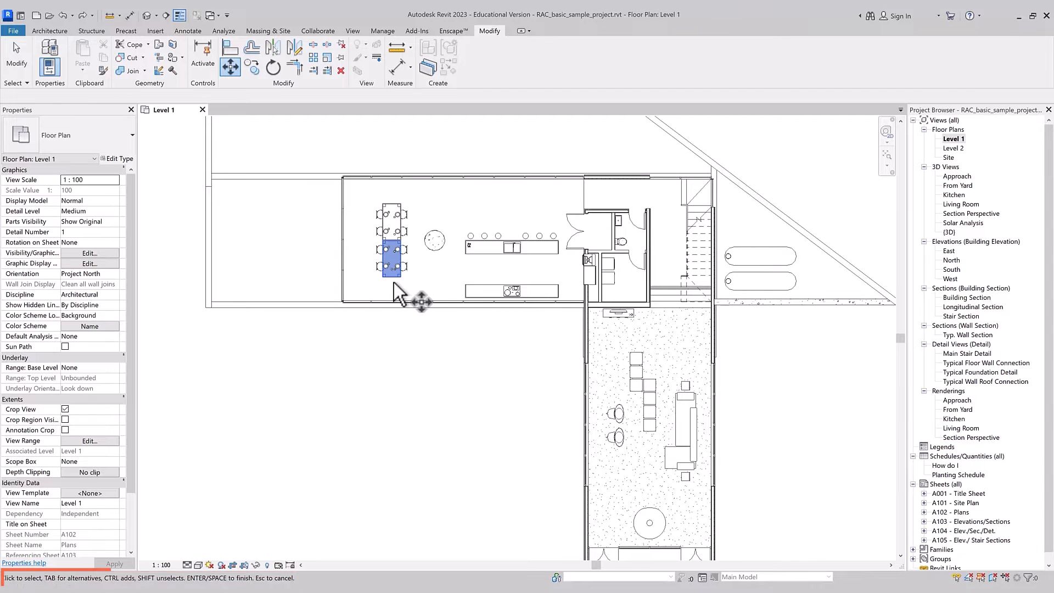
pyautogui.press('Return')
pyautogui.scroll(3, 393, 283)
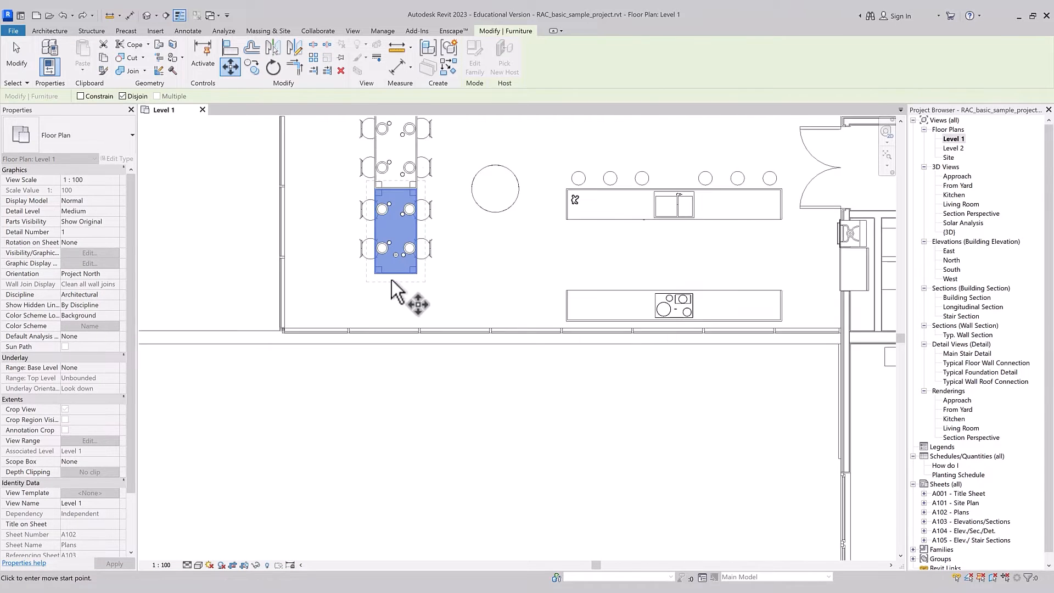
pyautogui.click(421, 273)
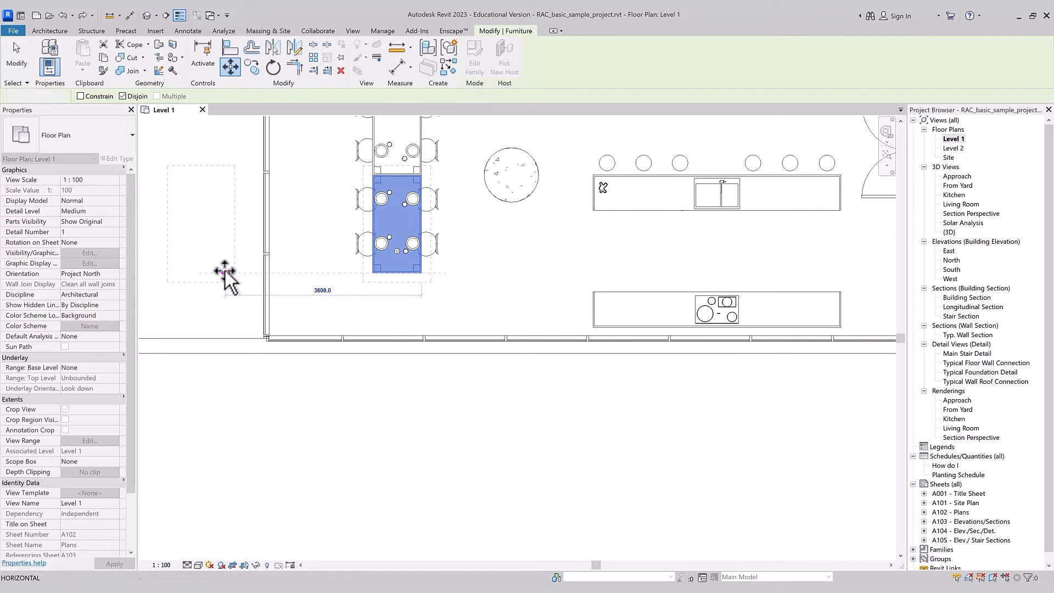
pyautogui.click(225, 271)
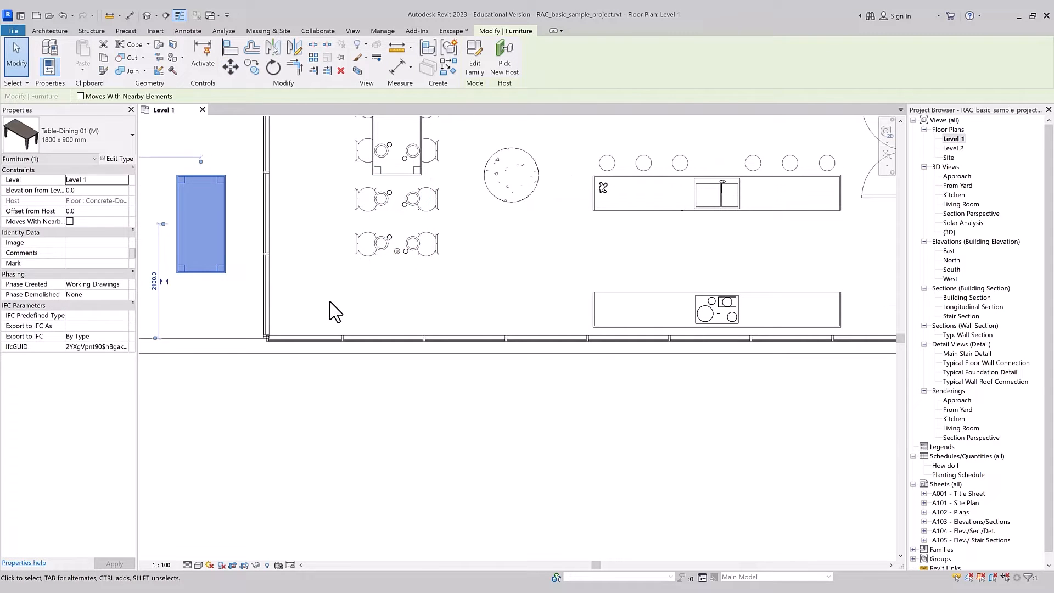
pyautogui.hotkey('ctrl', 'z')
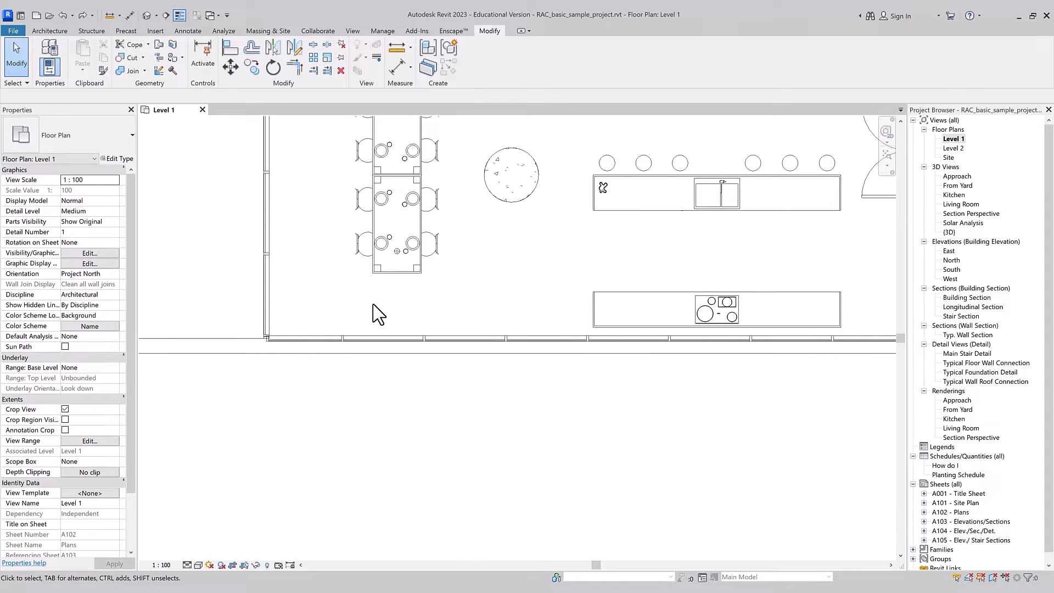
# Step: Copy the lower dining table about 1600 mm to the left, using the lower kitchen counter's upper left corner as the base point
pyautogui.click(405, 274)
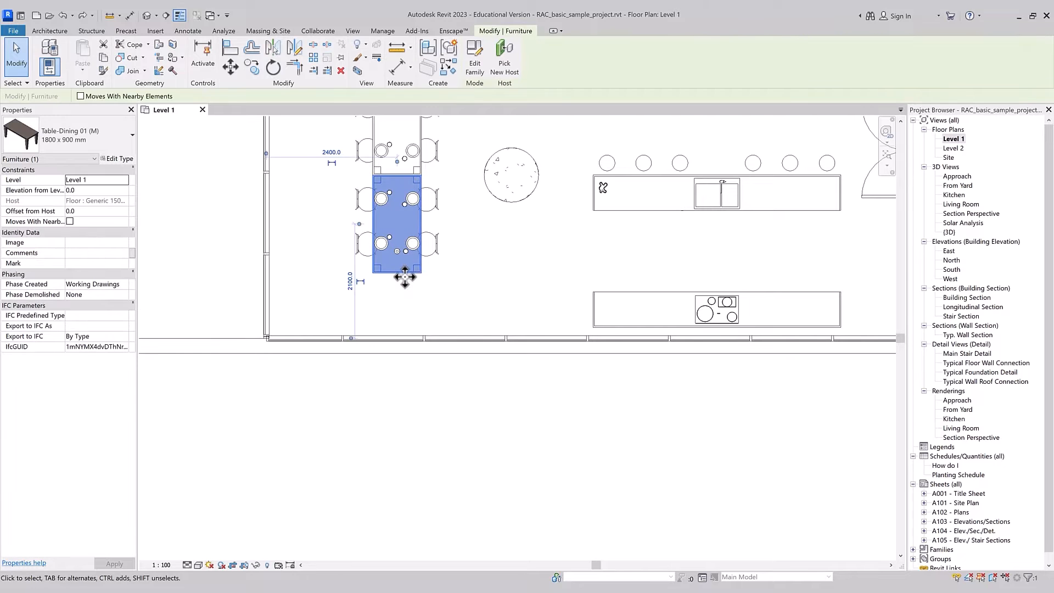
pyautogui.click(252, 67)
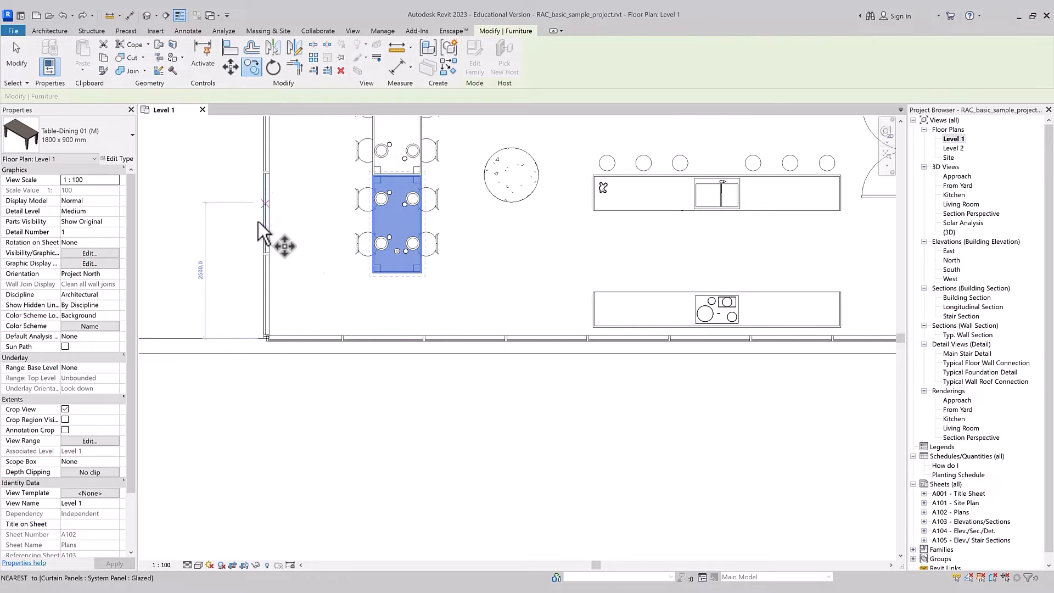
pyautogui.click(415, 273)
pyautogui.press('Escape')
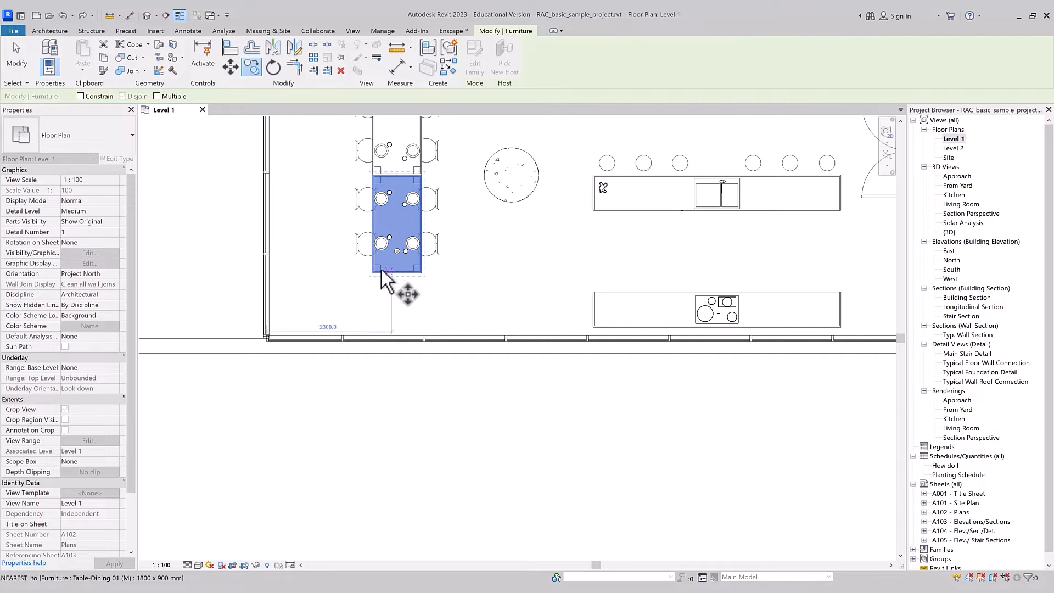
pyautogui.click(374, 218)
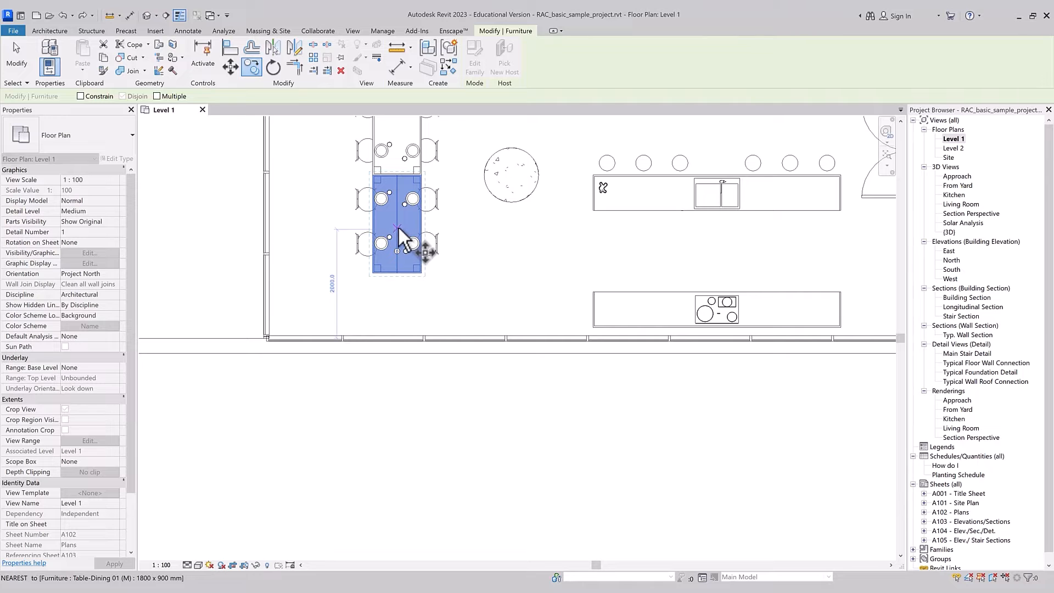
pyautogui.press('Escape')
pyautogui.click(594, 293)
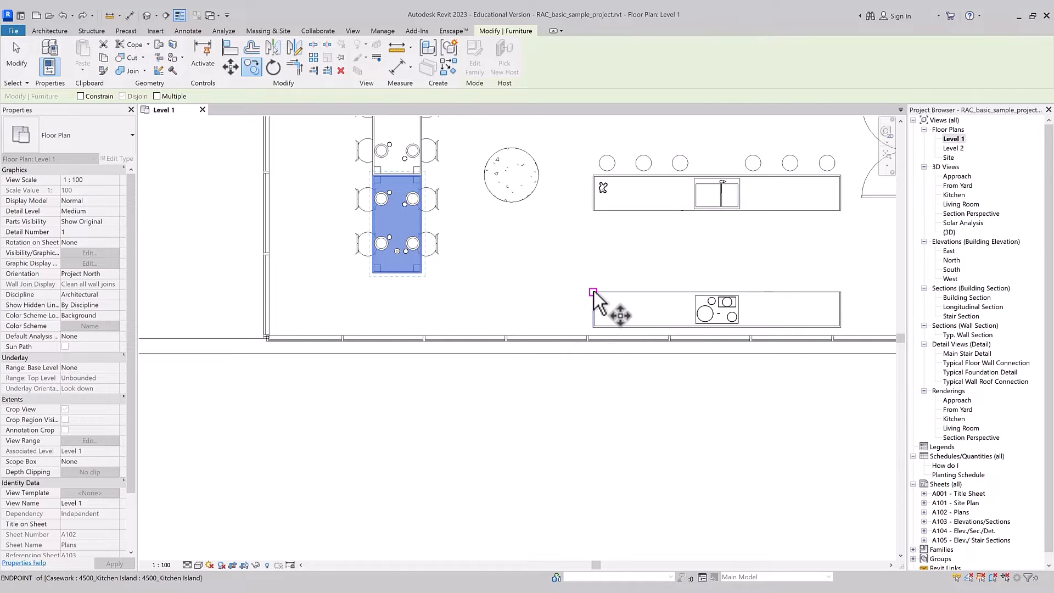
pyautogui.click(507, 294)
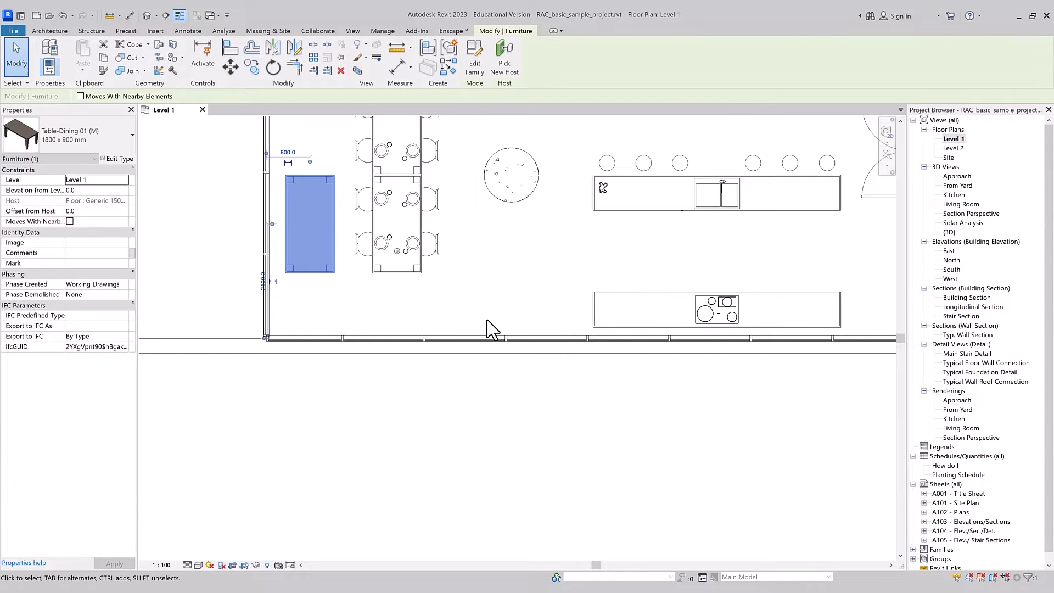
# Step: Start moving the dining room's left curtain wall from its lower end, and turn off the Constrain option
pyautogui.press('Escape')
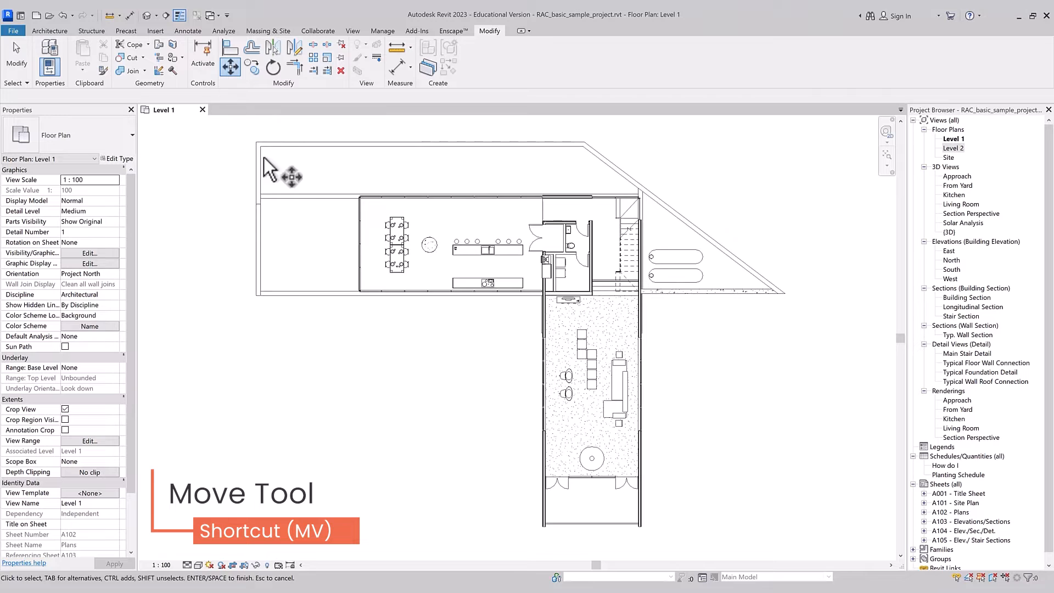
pyautogui.click(338, 282)
pyautogui.press('Return')
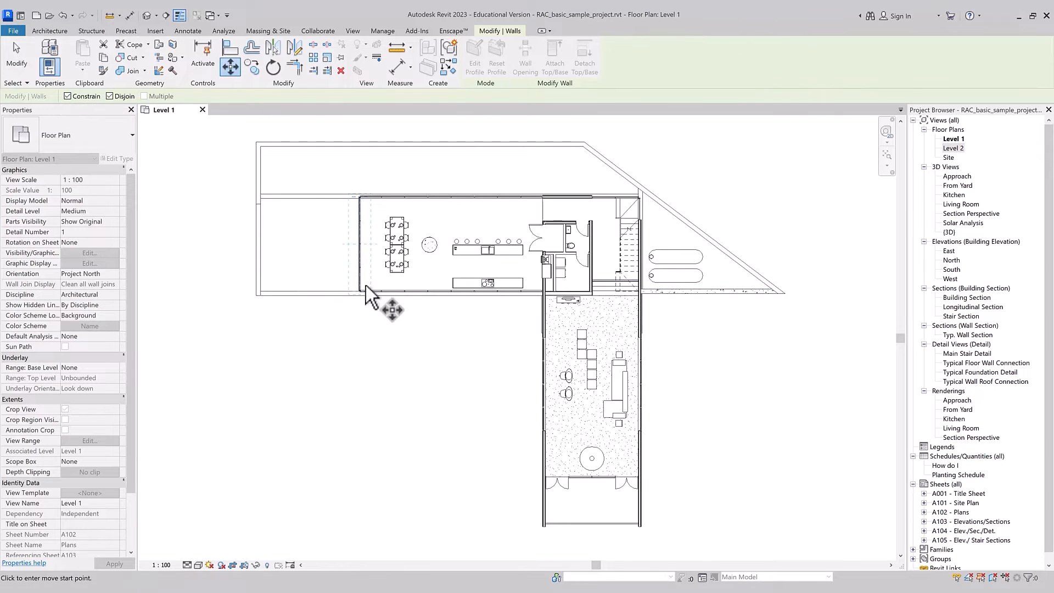
pyautogui.scroll(2, 365, 287)
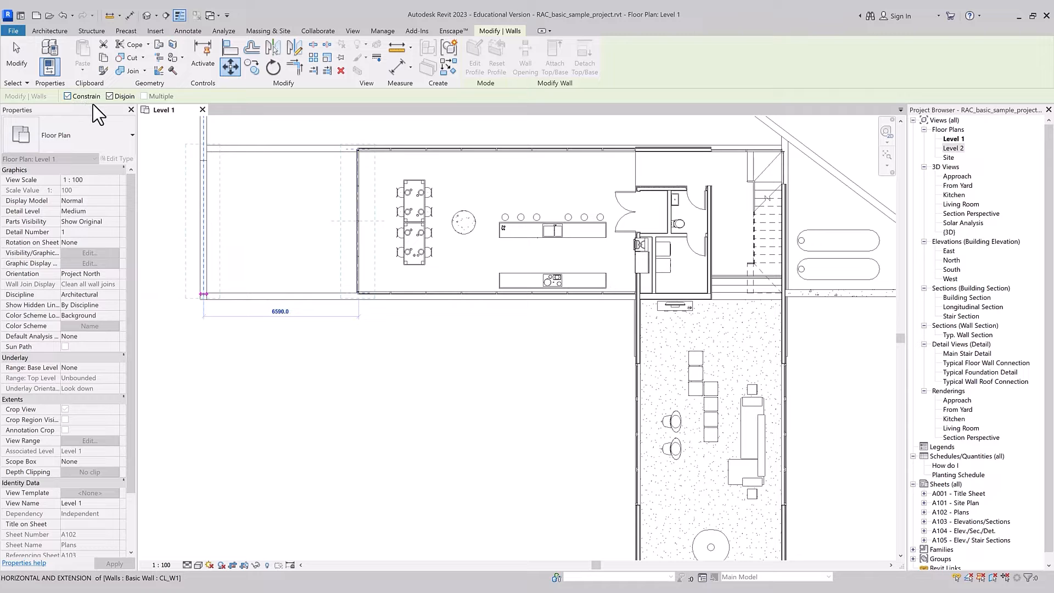
pyautogui.click(67, 96)
pyautogui.scroll(-1, 301, 436)
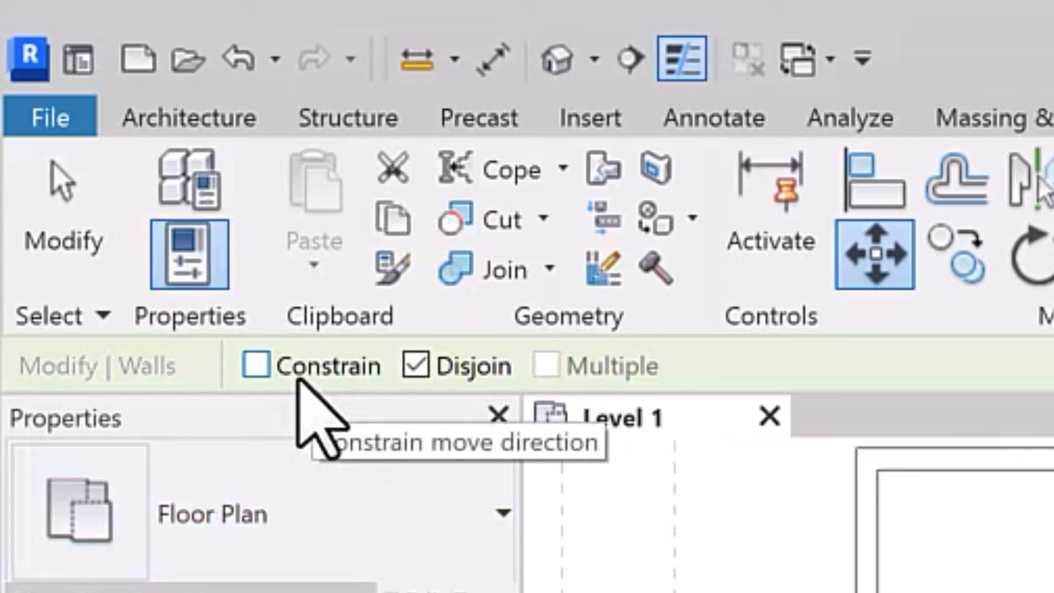
# Step: Turn Constrain back on, move the left curtain wall about 3200 mm to the left with Disjoin on, and undo the move
pyautogui.click(217, 263)
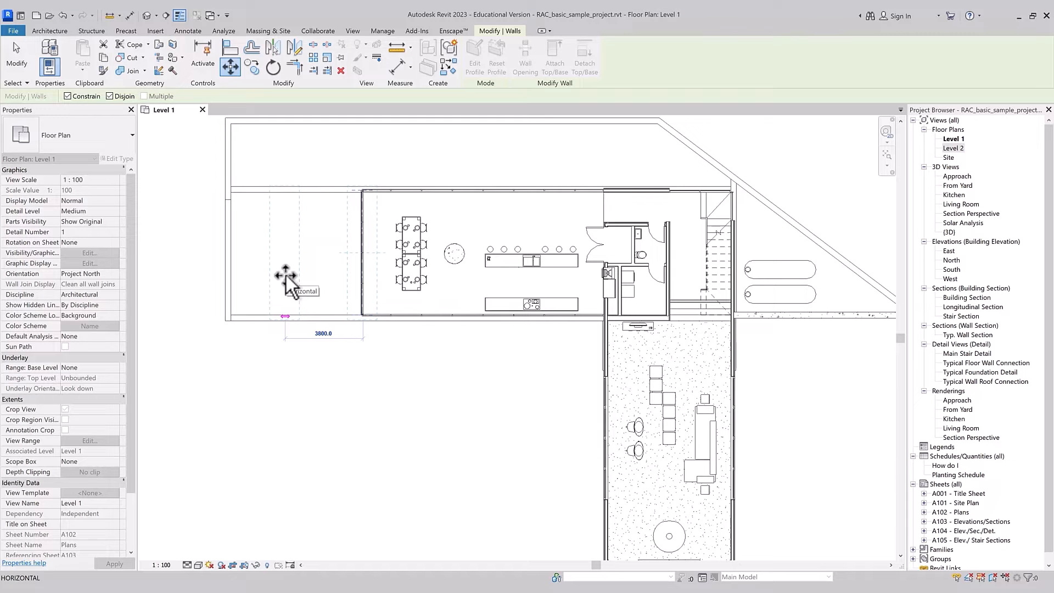
pyautogui.moveTo(285, 275)
pyautogui.mouseDown()
pyautogui.moveTo(316, 279)
pyautogui.moveTo(301, 279)
pyautogui.moveTo(106, 105)
pyautogui.moveTo(123, 150)
pyautogui.moveTo(114, 102)
pyautogui.moveTo(138, 108)
pyautogui.moveTo(299, 282)
pyautogui.mouseUp()
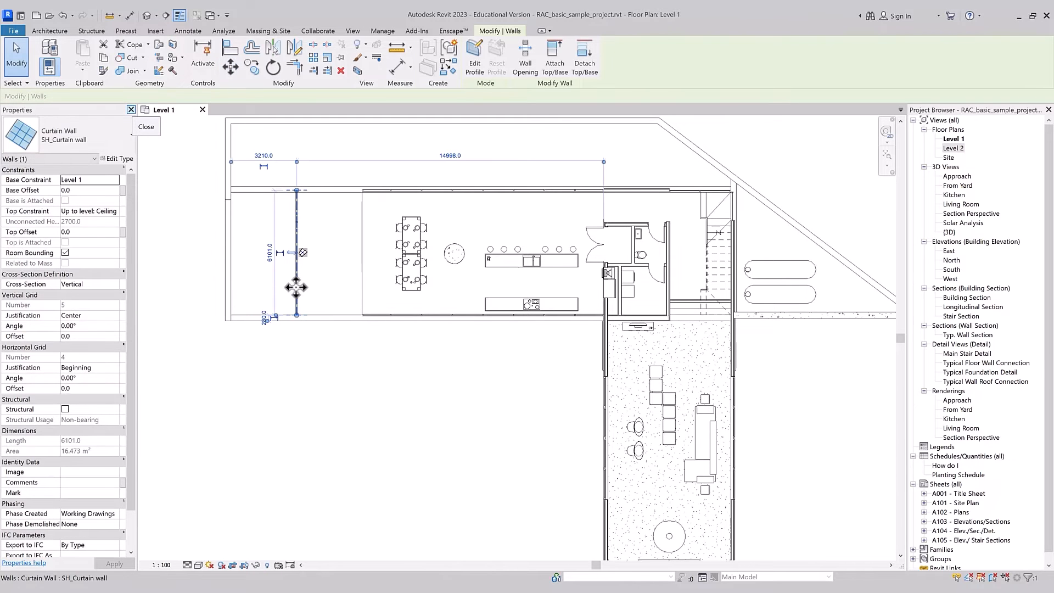
pyautogui.click(291, 272)
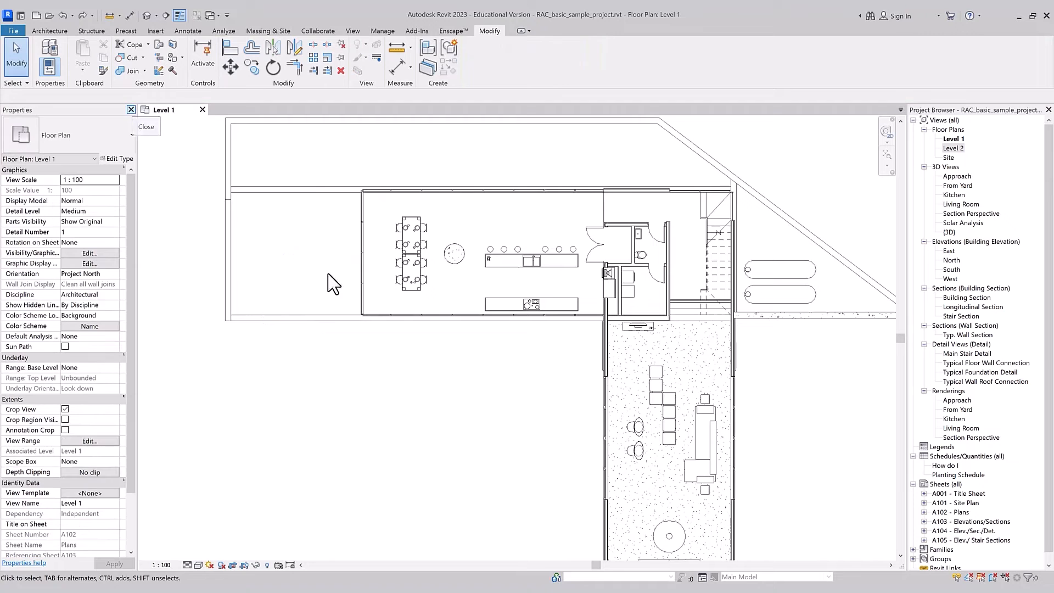
pyautogui.hotkey('ctrl', 'Left')
# Step: Move the left curtain wall about 1800 mm to the left with Disjoin off, and undo the move
pyautogui.click(230, 66)
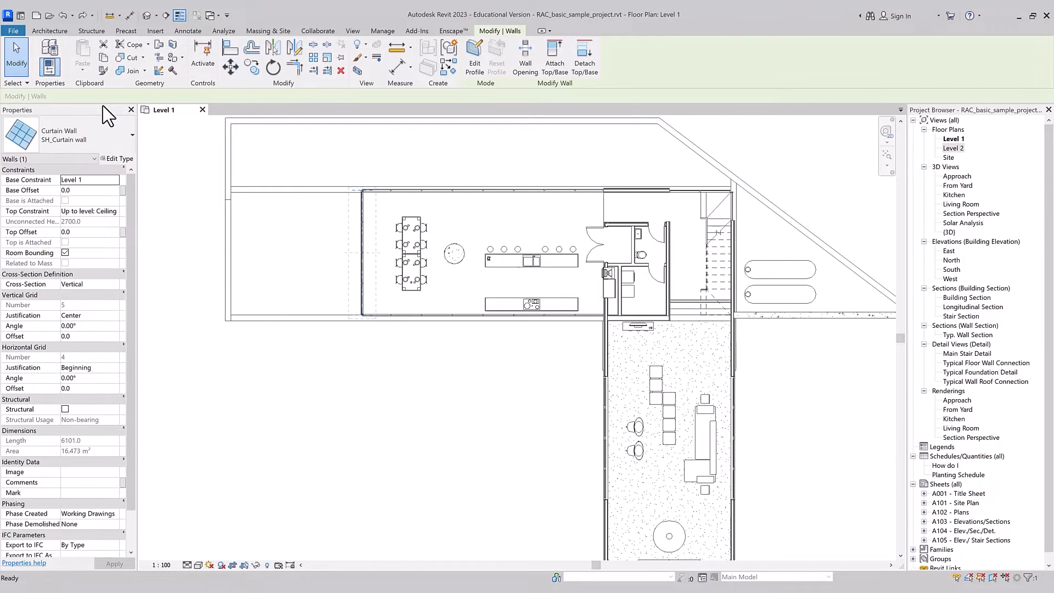
pyautogui.click(110, 96)
pyautogui.click(362, 317)
pyautogui.click(326, 315)
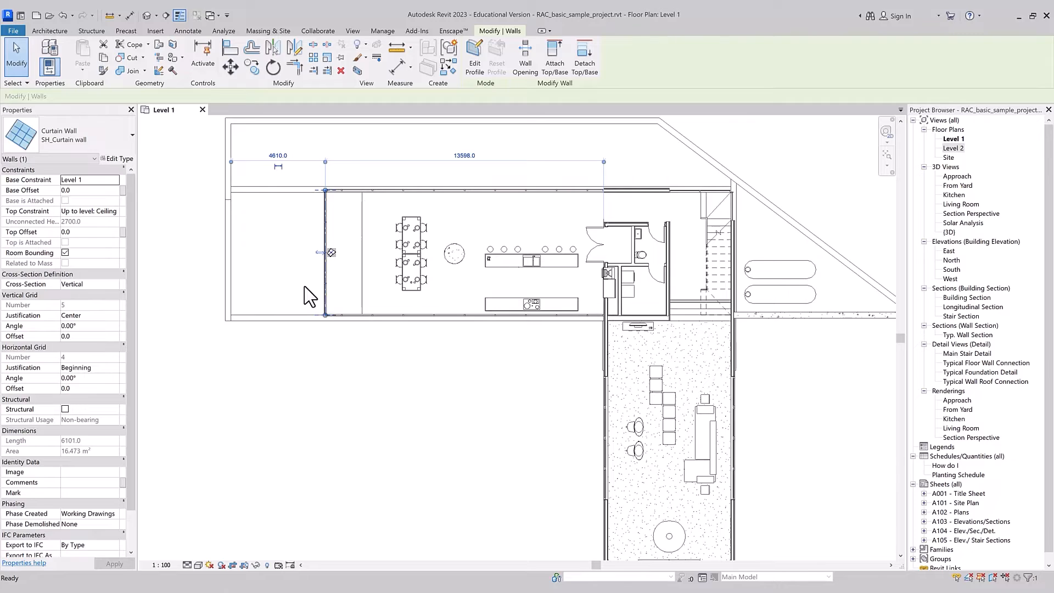
pyautogui.hotkey('ctrl', 'z')
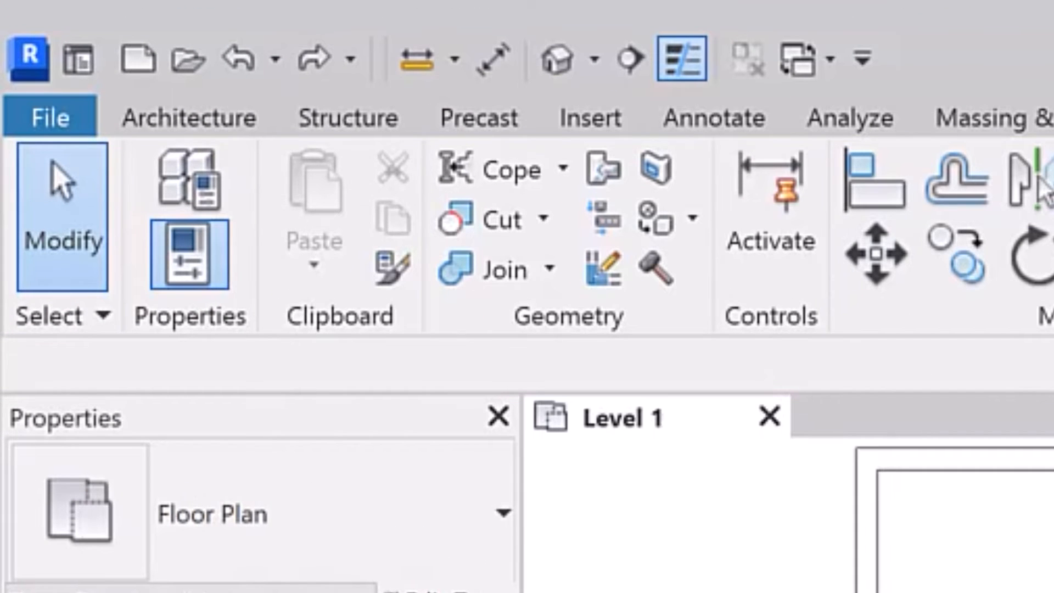
# Step: Move the left curtain wall 3000 mm horizontally to the left from its lower intersection, with Constrain off and Disjoin on
pyautogui.click(878, 276)
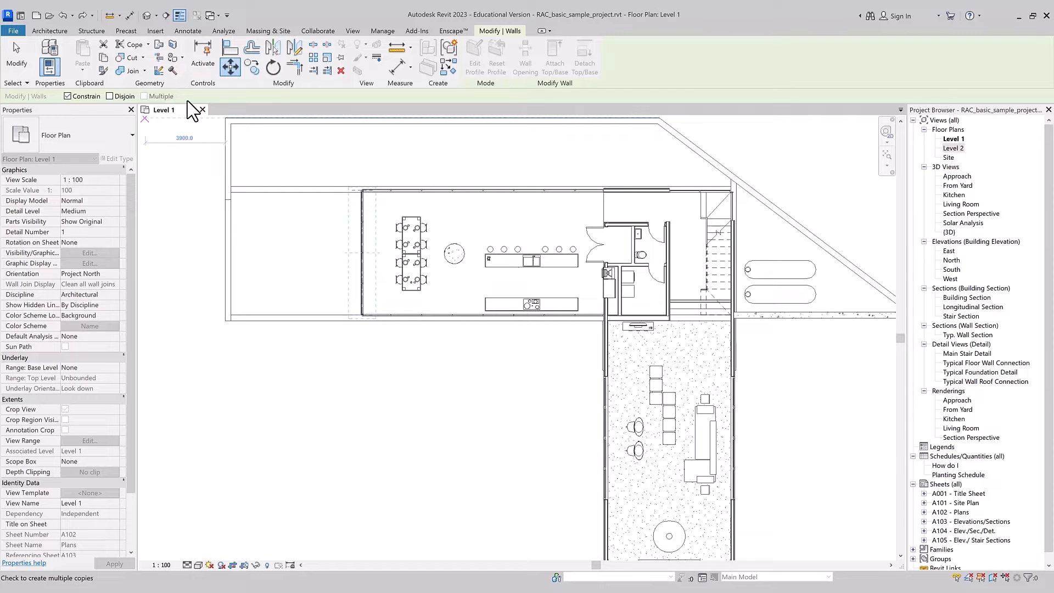
pyautogui.scroll(5, 387, 349)
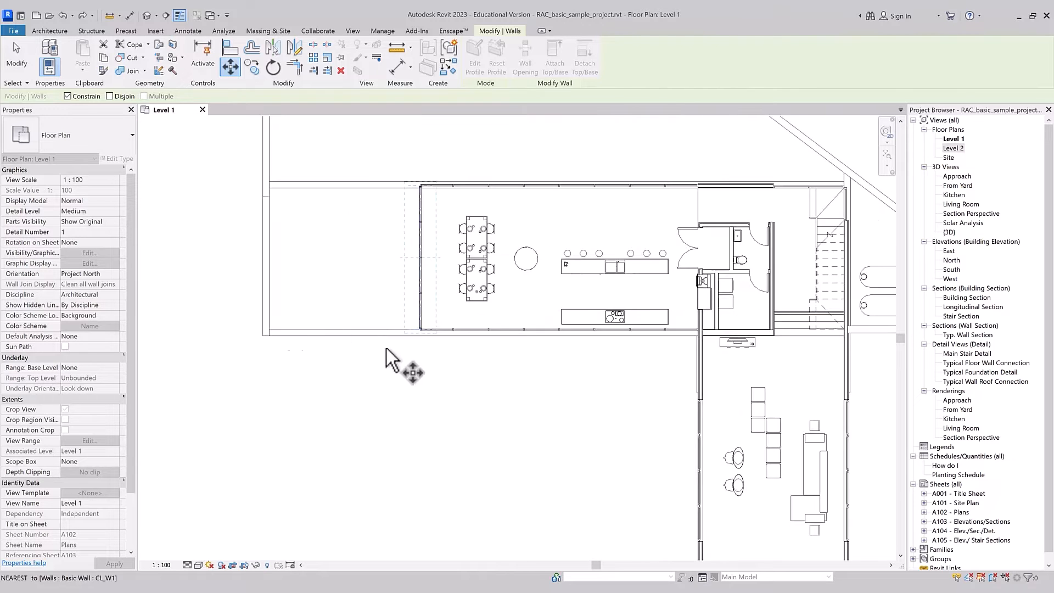
pyautogui.click(417, 337)
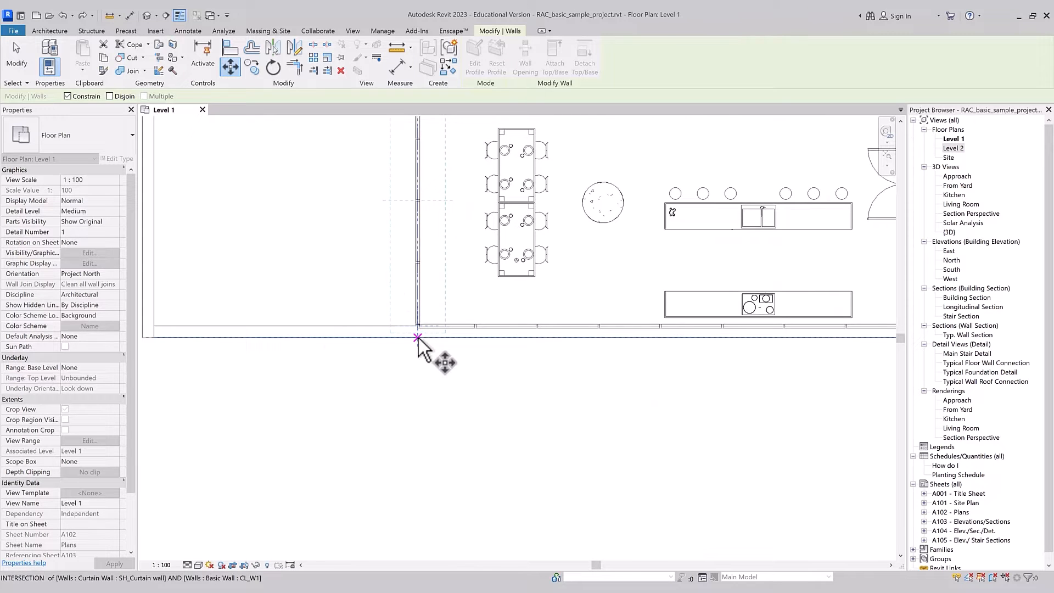
pyautogui.press('Escape')
pyautogui.click(111, 96)
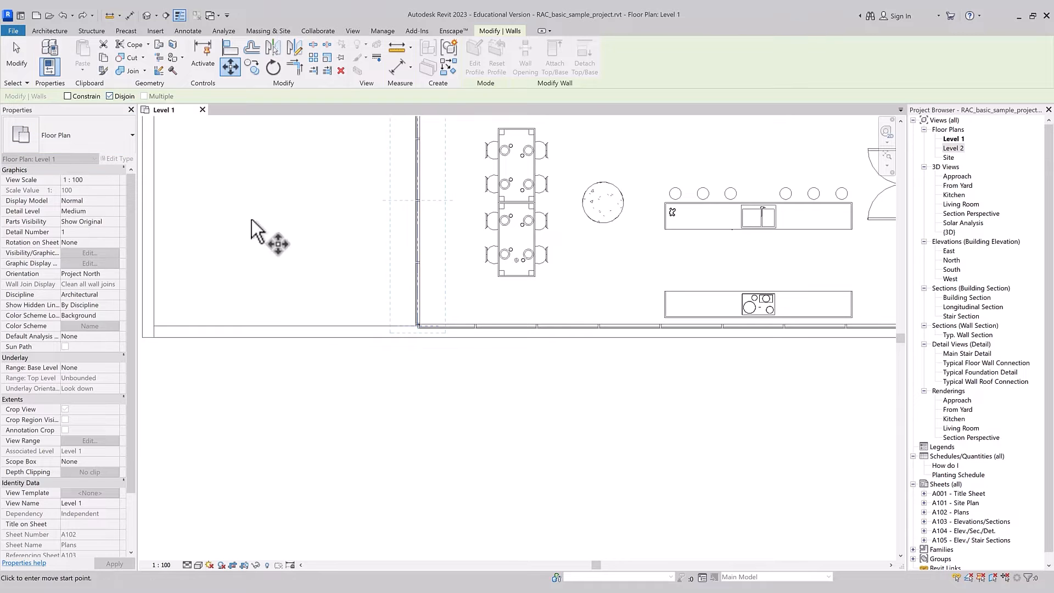
pyautogui.click(418, 338)
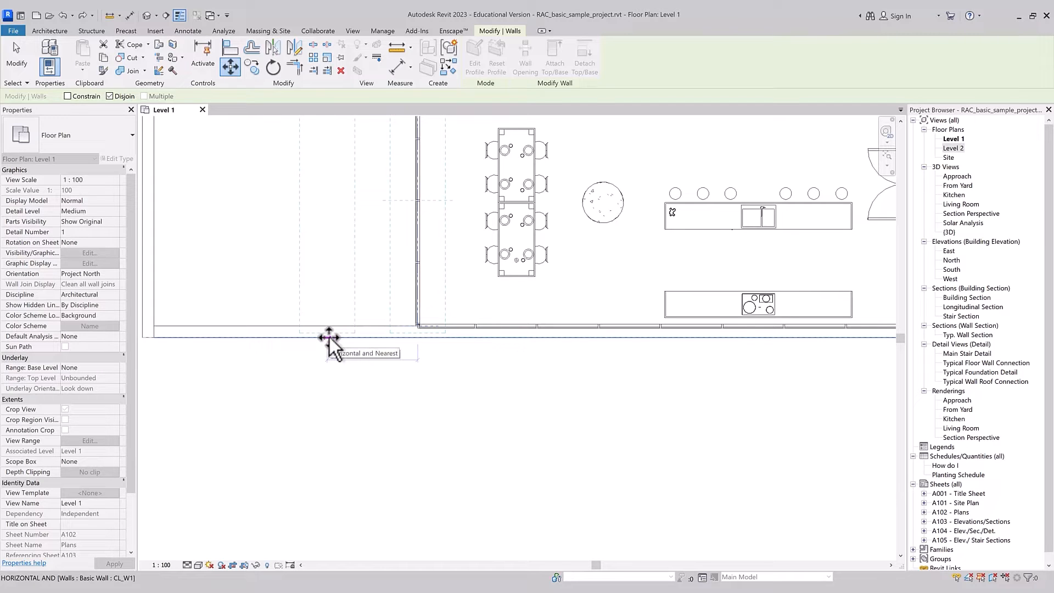
pyautogui.write('3000')
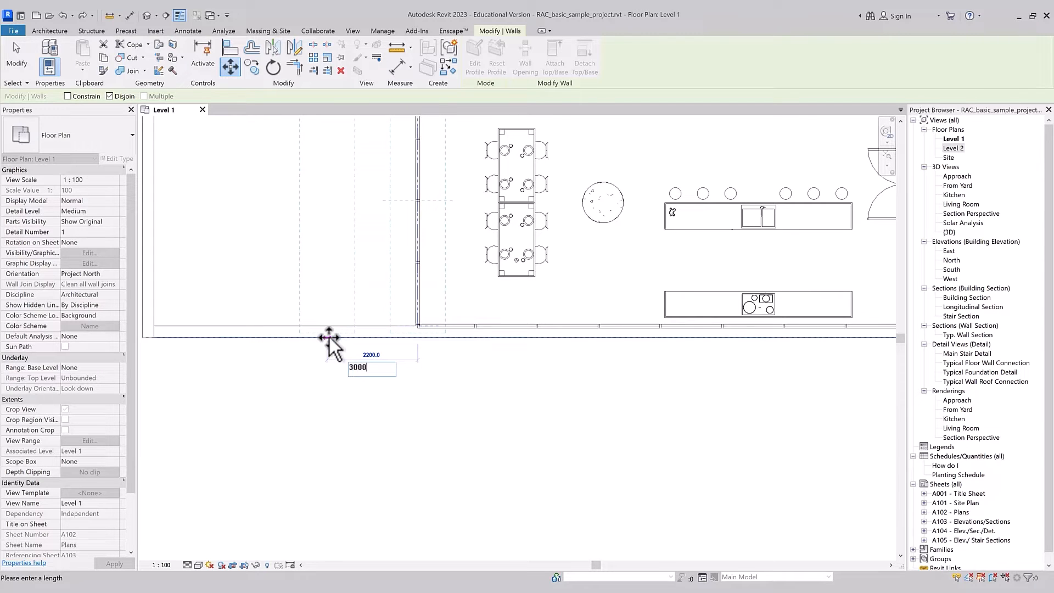
pyautogui.press('Return')
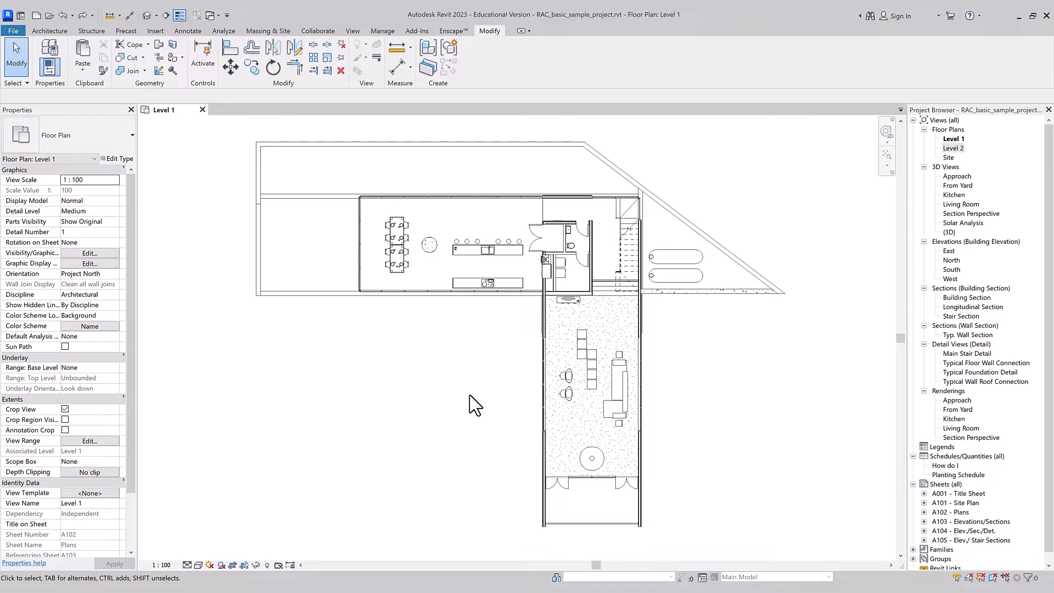
# Step: Start copying the lowest ottoman in the living room with Multiple on, switching Constrain off and back on
pyautogui.click(593, 385)
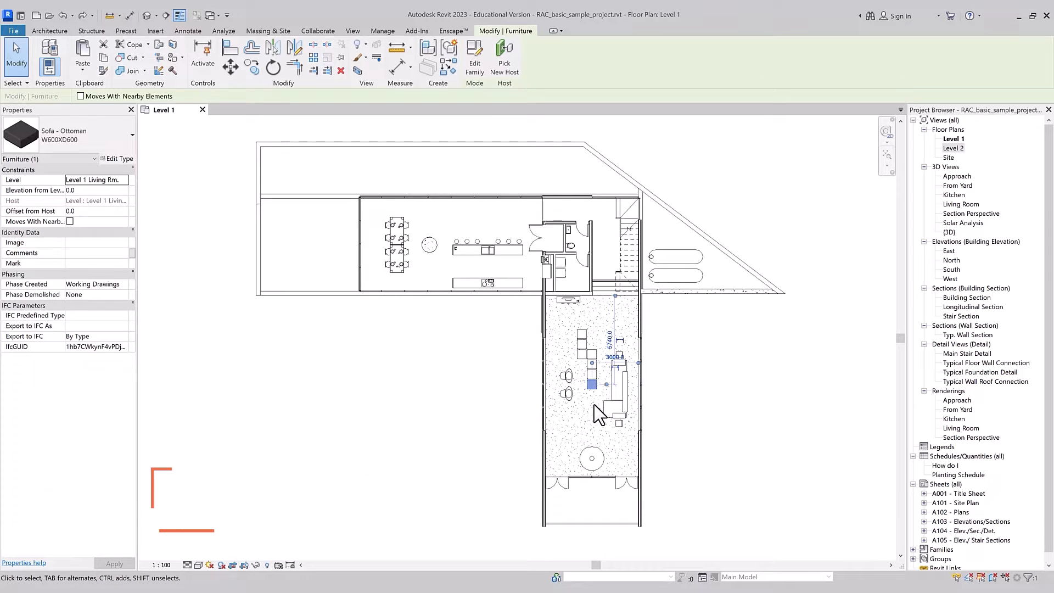
pyautogui.press('c')
pyautogui.press('o')
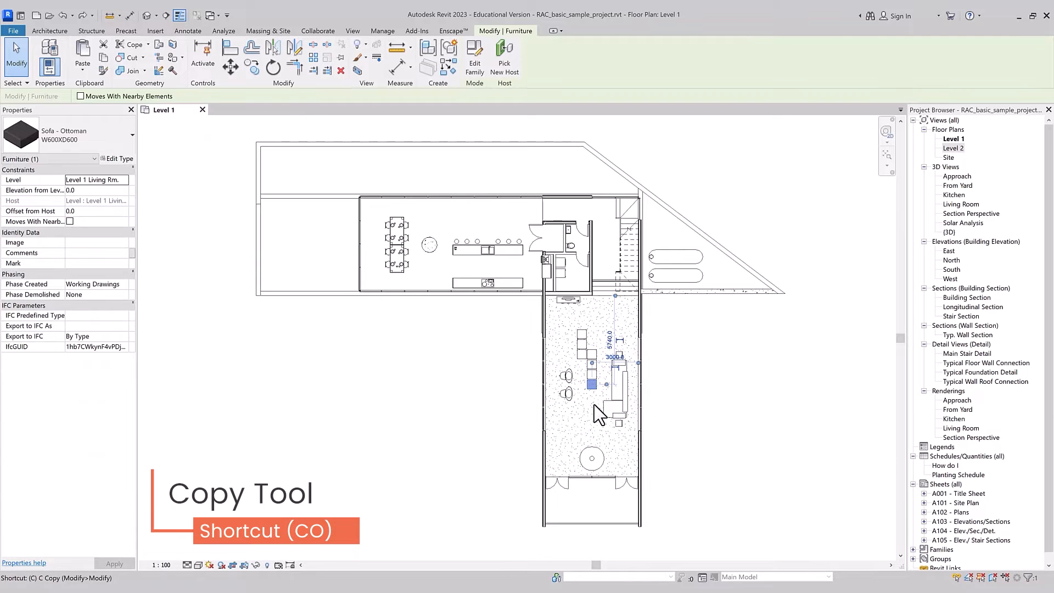
pyautogui.click(593, 403)
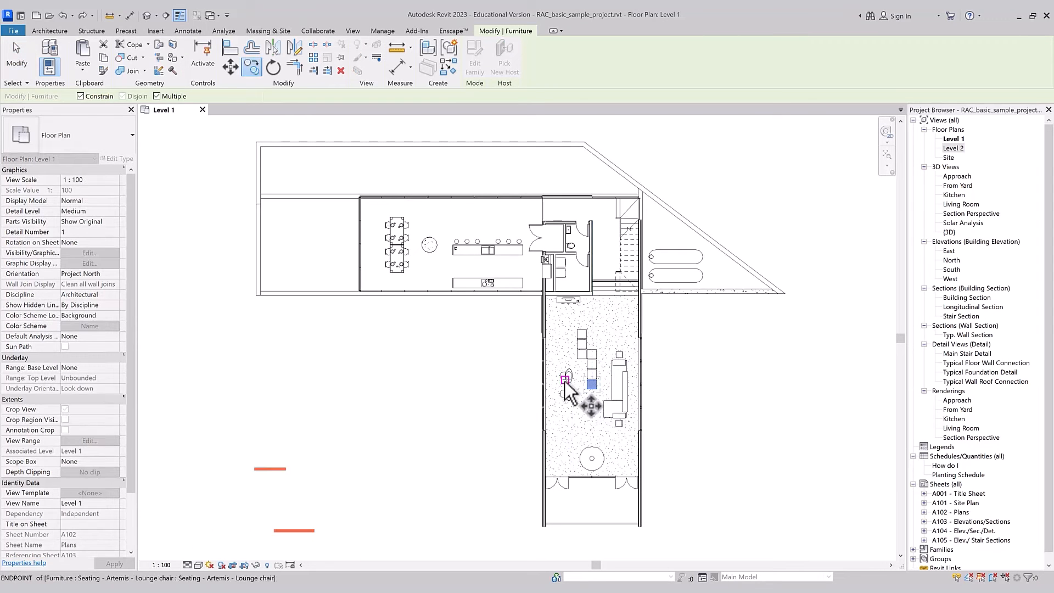
pyautogui.click(564, 387)
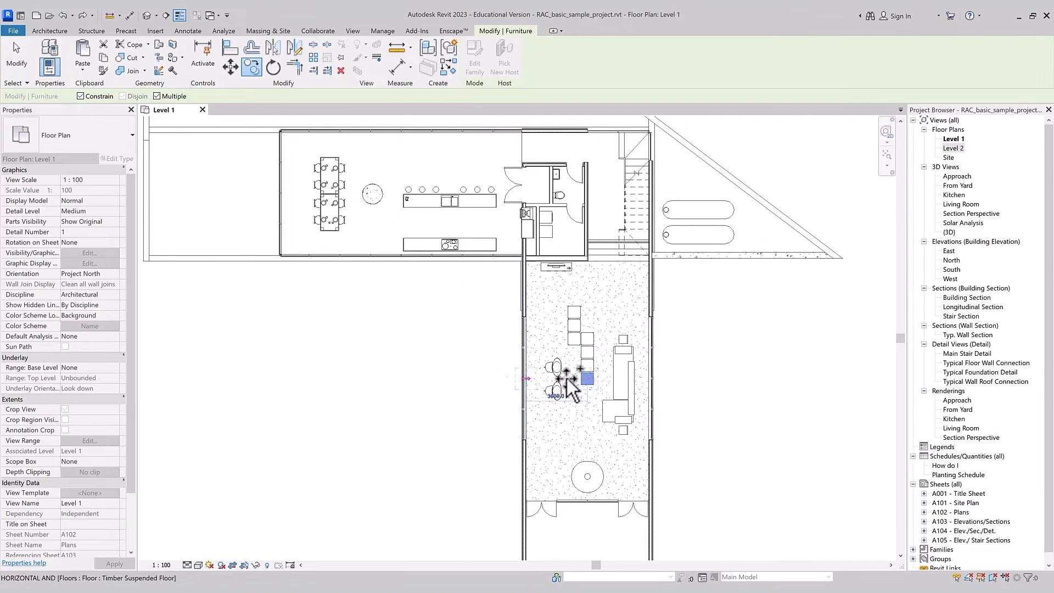
pyautogui.click(88, 97)
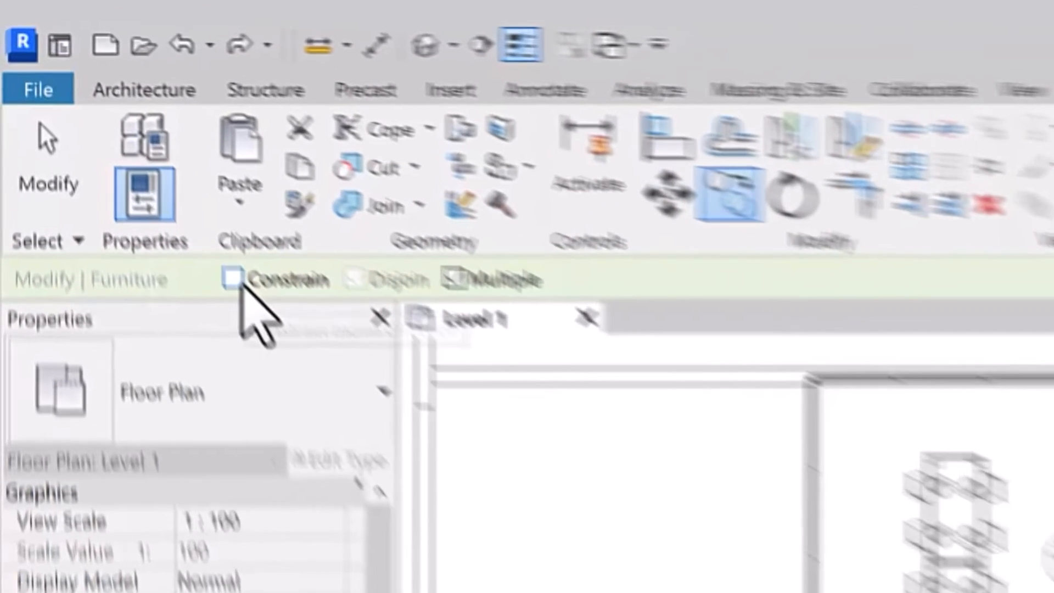
pyautogui.click(81, 97)
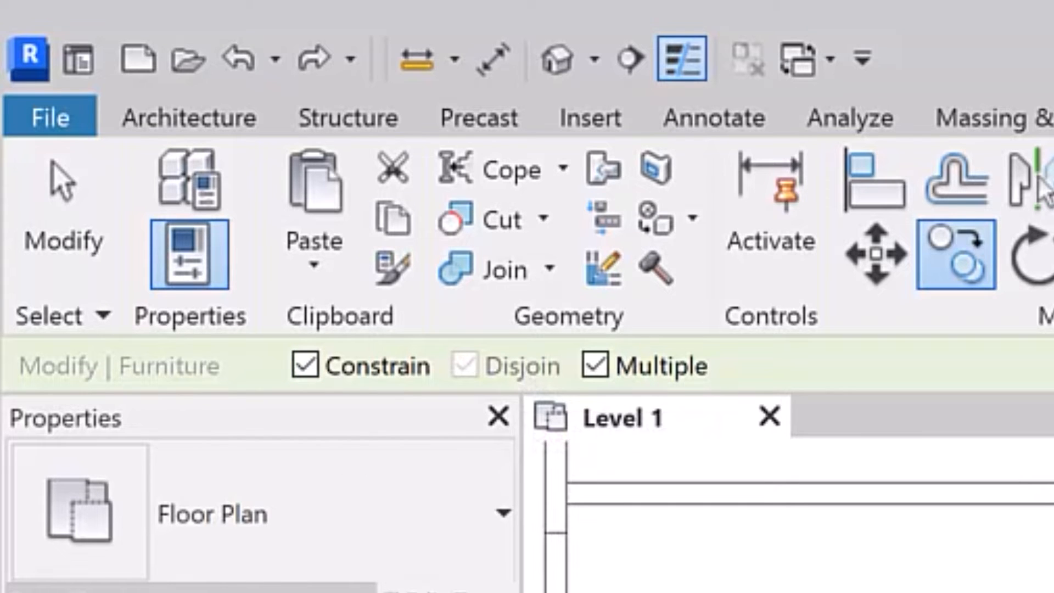
# Step: Place two ottoman copies straight below the original, the first about 900 mm down and the second about 1200 mm further
pyautogui.scroll(3, 798, 516)
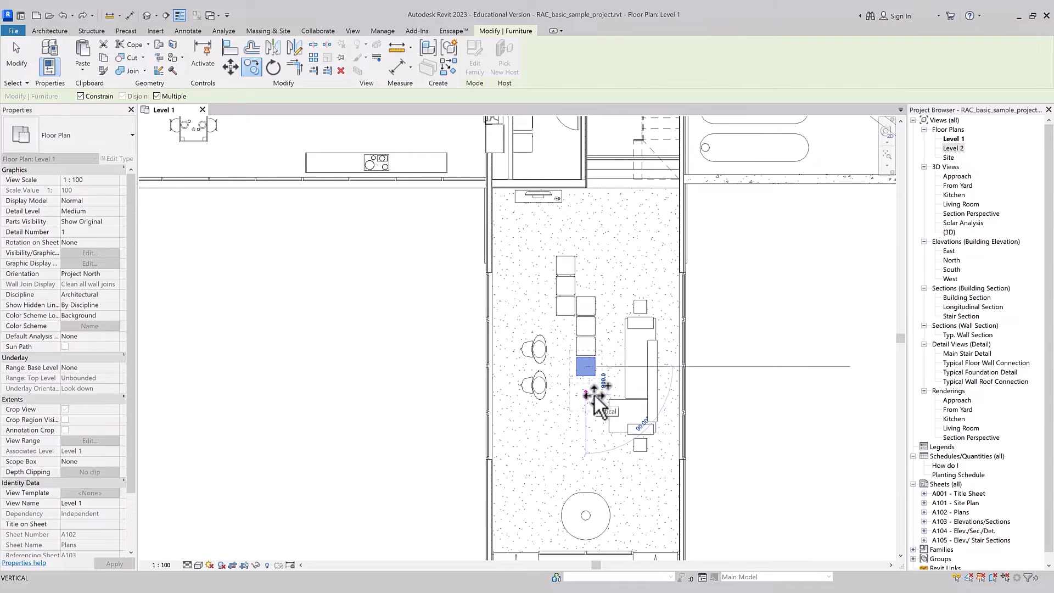
pyautogui.click(594, 395)
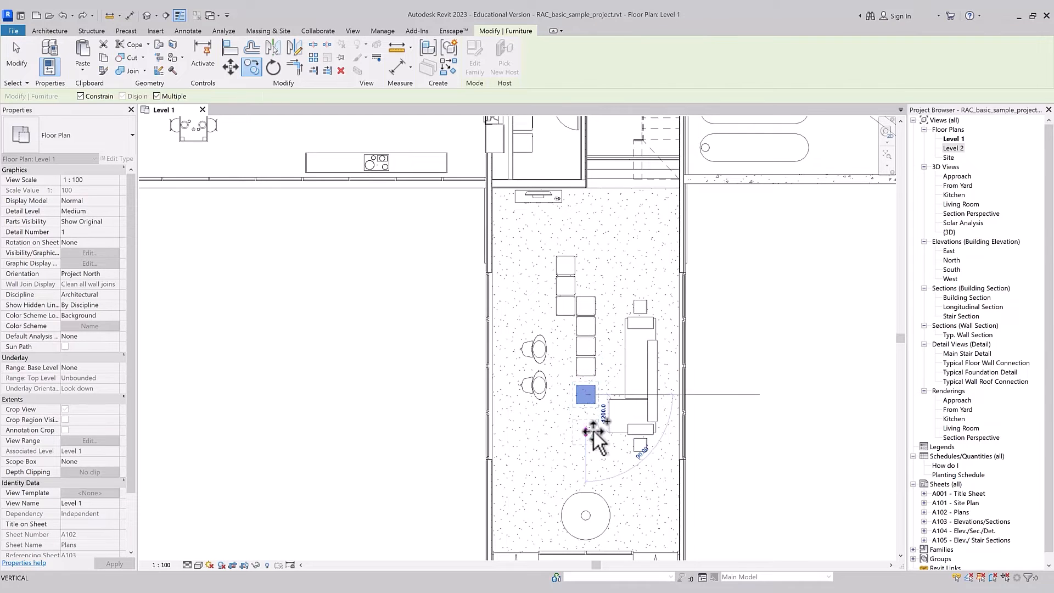
pyautogui.click(594, 434)
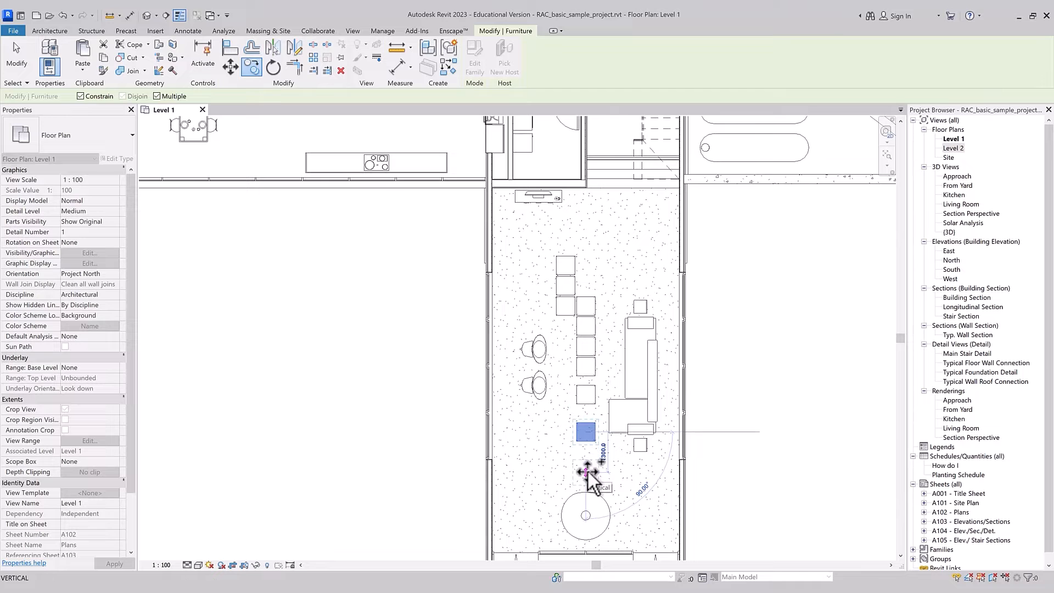
pyautogui.press('Escape')
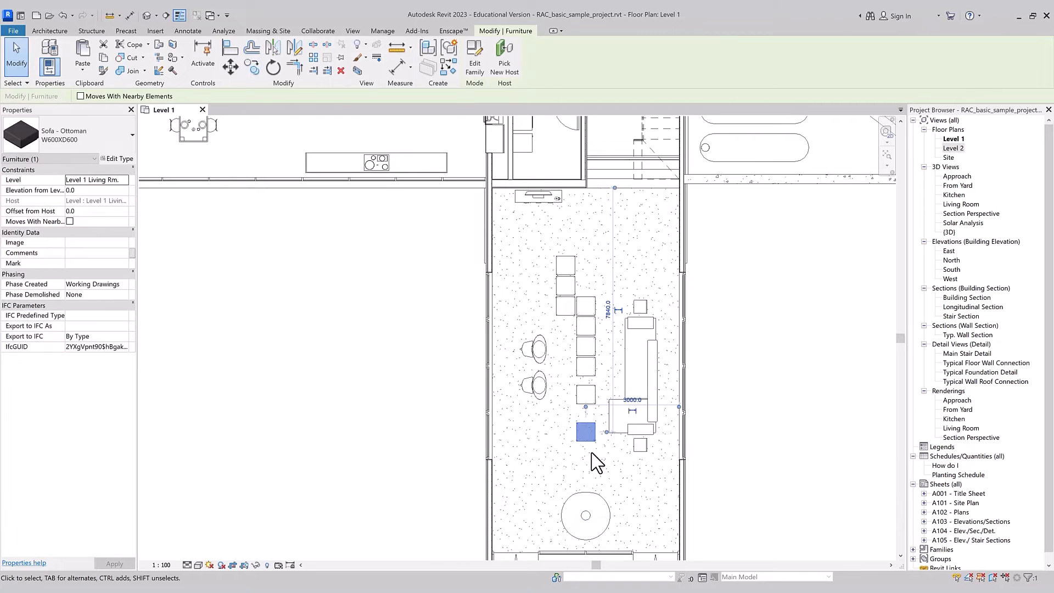
# Step: Copy the lowest ottoman straight down once from its upper left corner, with Multiple turned off
pyautogui.click(253, 67)
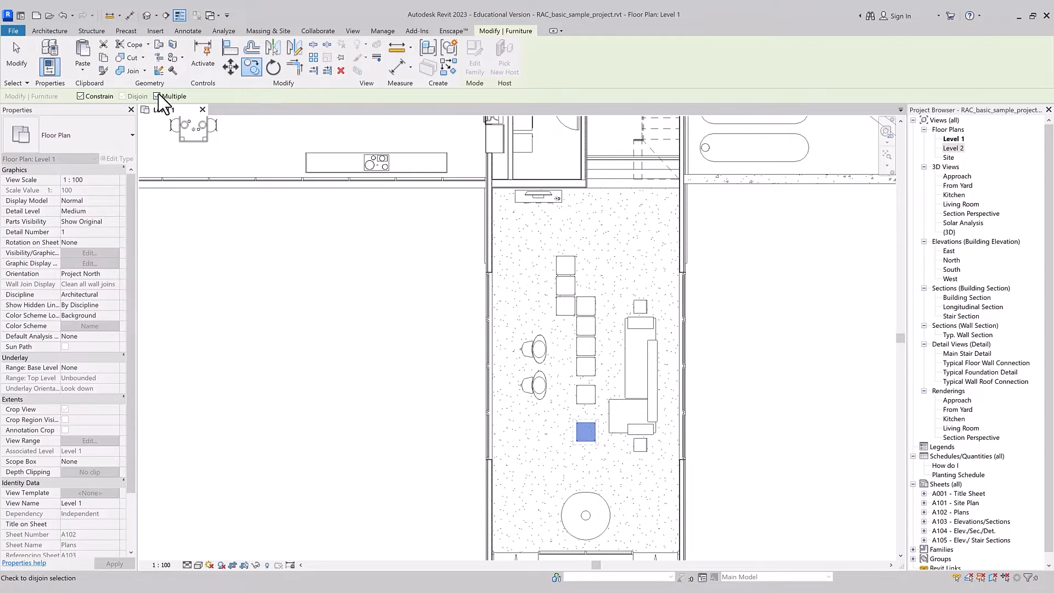
pyautogui.scroll(3, 588, 439)
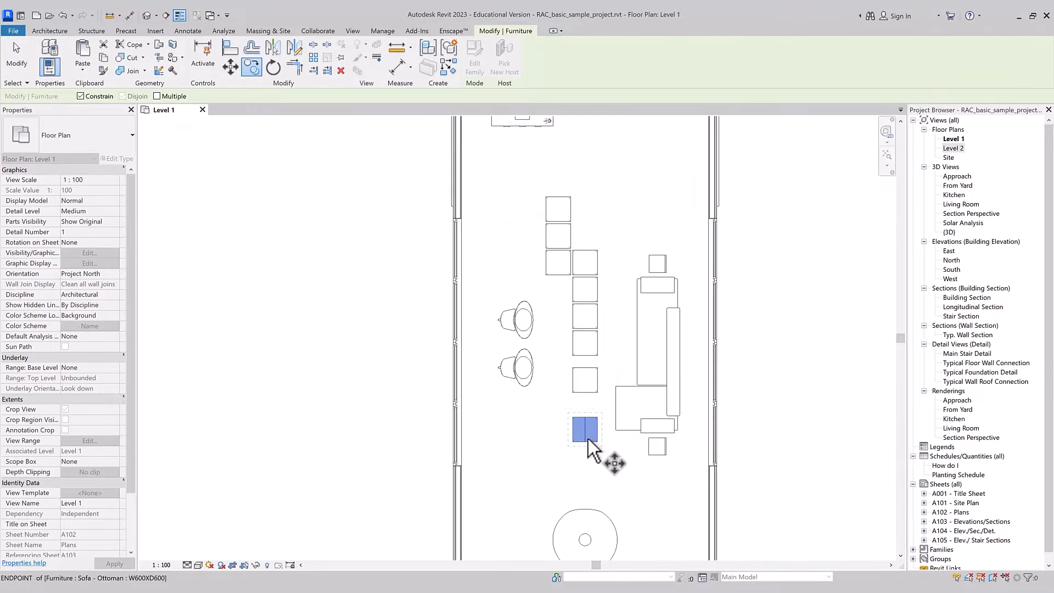
pyautogui.click(573, 417)
pyautogui.click(571, 467)
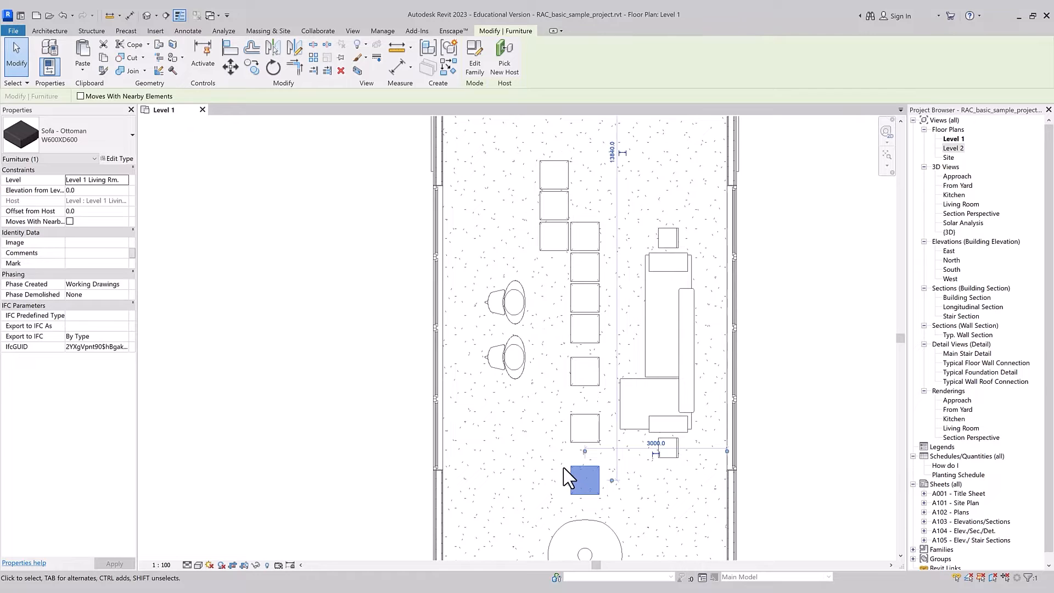
# Step: Delete the two lowest ottoman copies, keeping the one nearest the original row
pyautogui.press('Delete')
pyautogui.click(572, 418)
pyautogui.press('Delete')
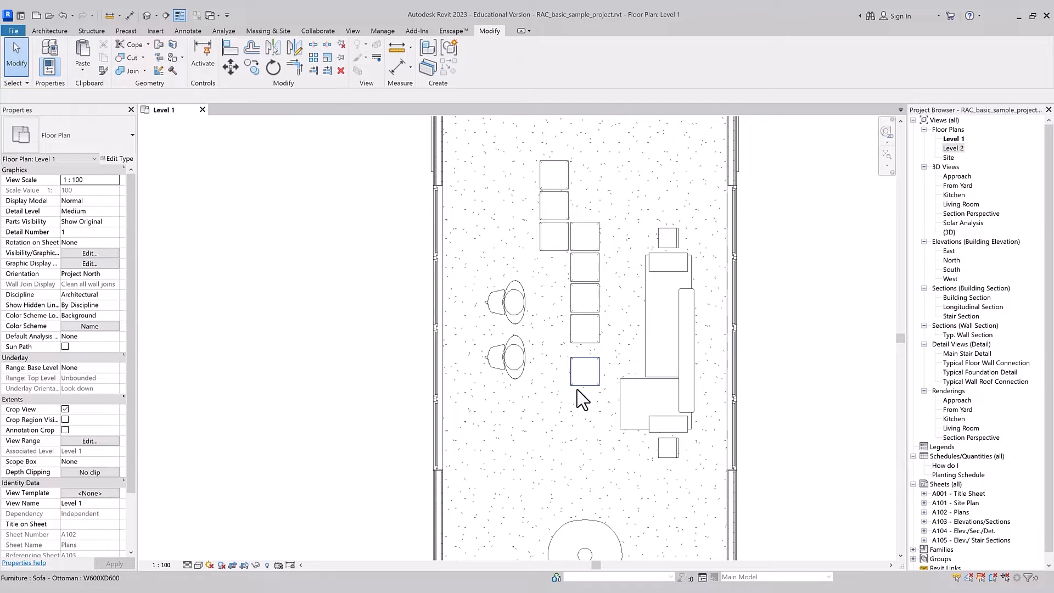
# Step: Copy the lowest ottoman in the living room 1400 mm straight down
pyautogui.click(577, 391)
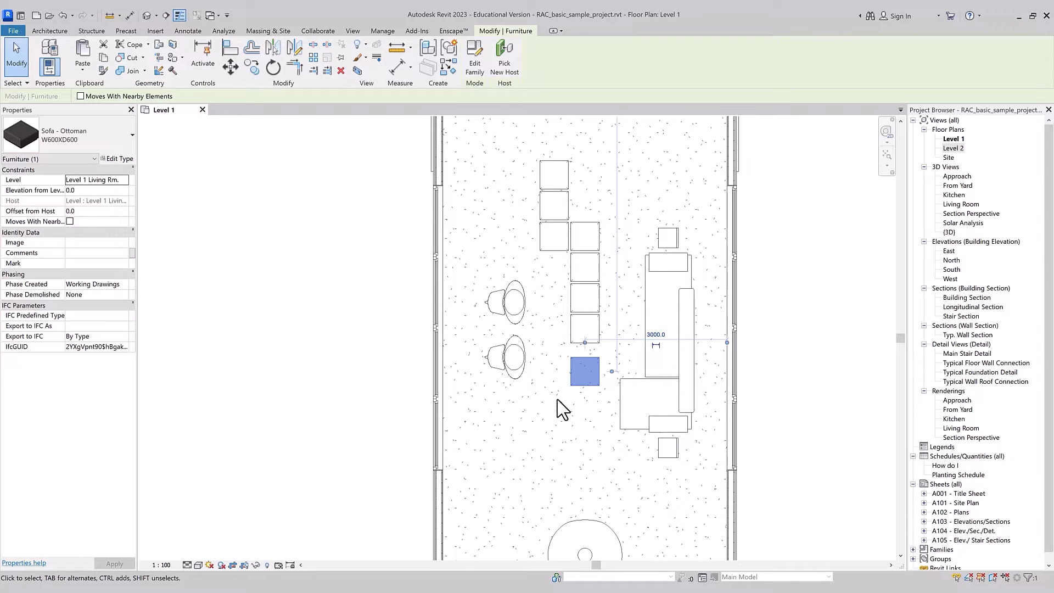
pyautogui.press('c')
pyautogui.press('o')
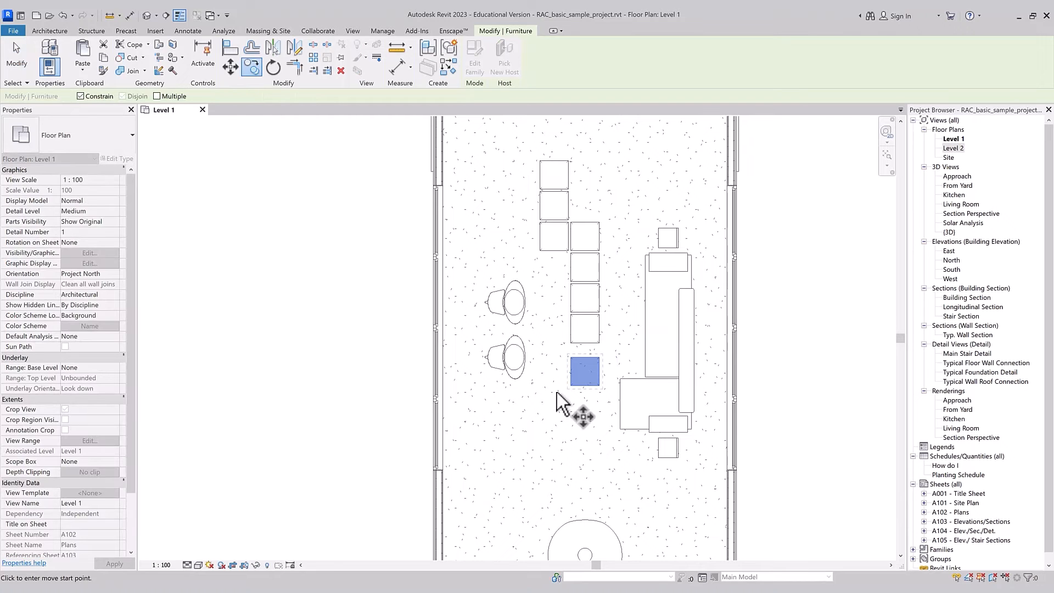
pyautogui.click(560, 389)
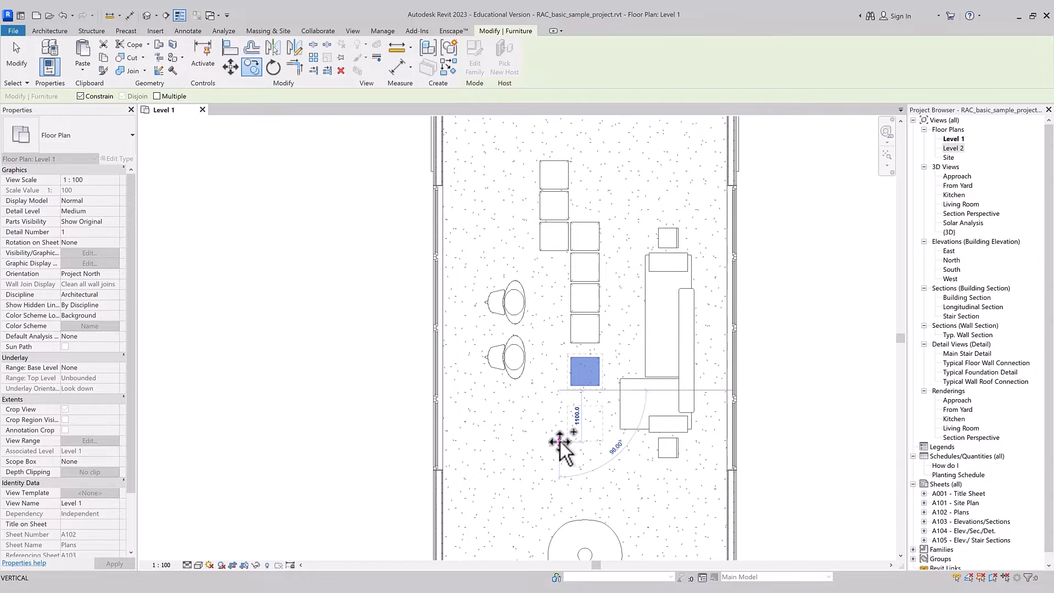
pyautogui.write('14')
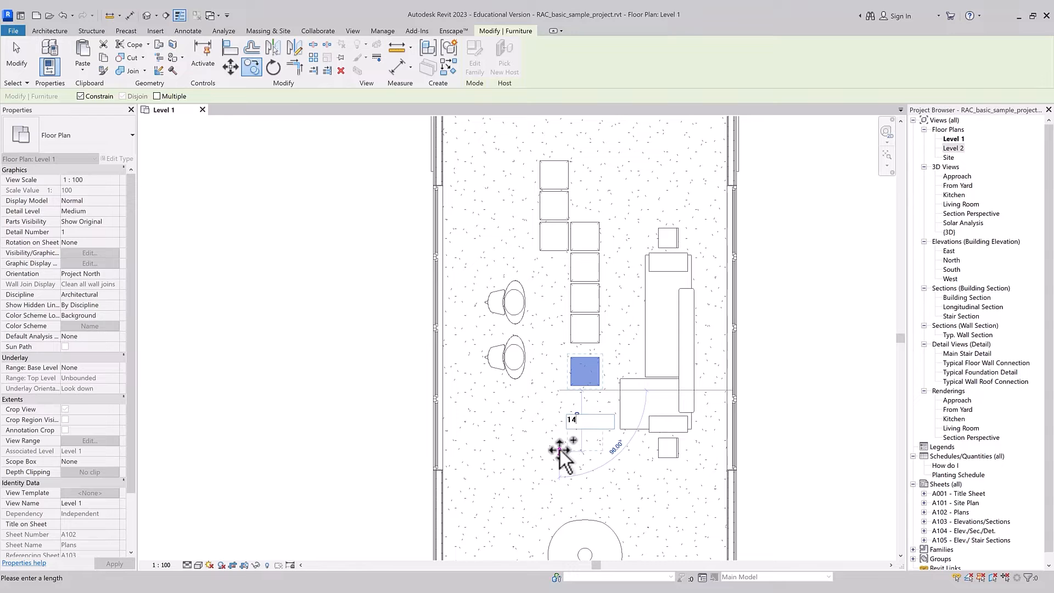
pyautogui.write('00')
pyautogui.press('Return')
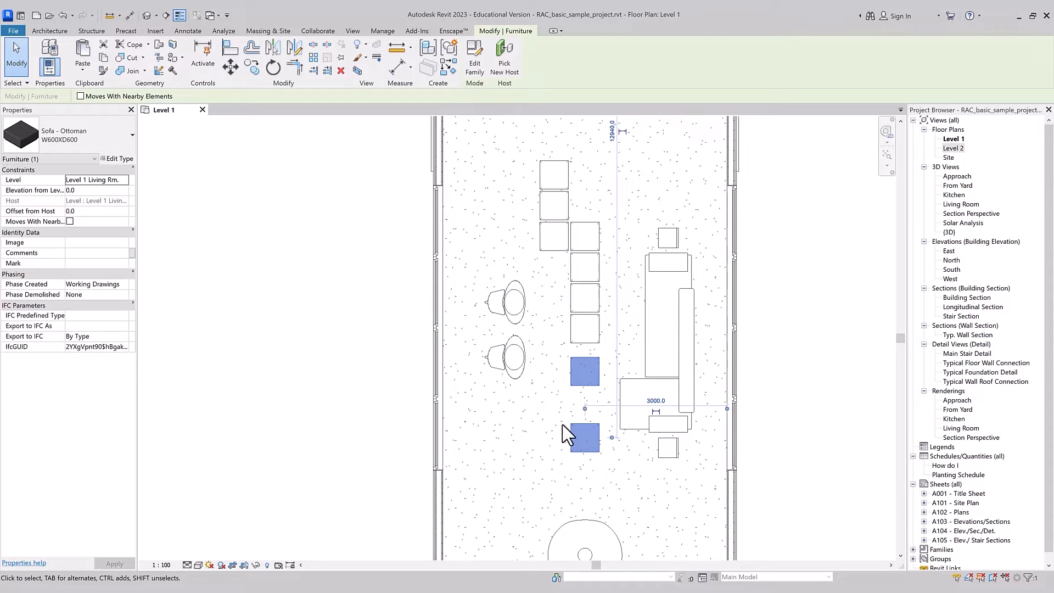
pyautogui.click(574, 406)
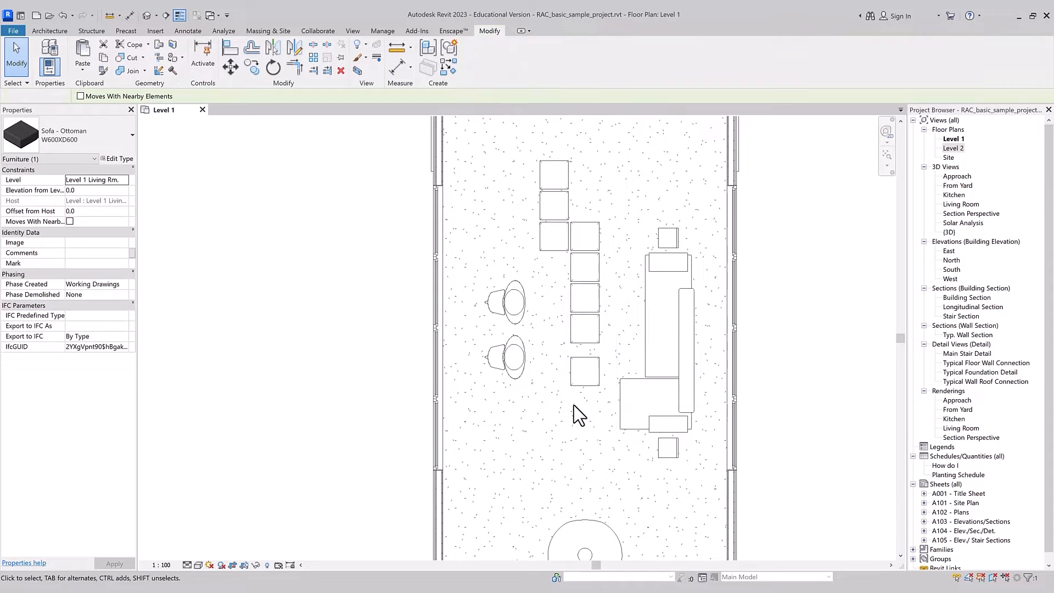
# Step: Copy the lowest ottoman straight down, offset from the lower left corner of the ottoman two above it to its own upper left corner
pyautogui.click(585, 341)
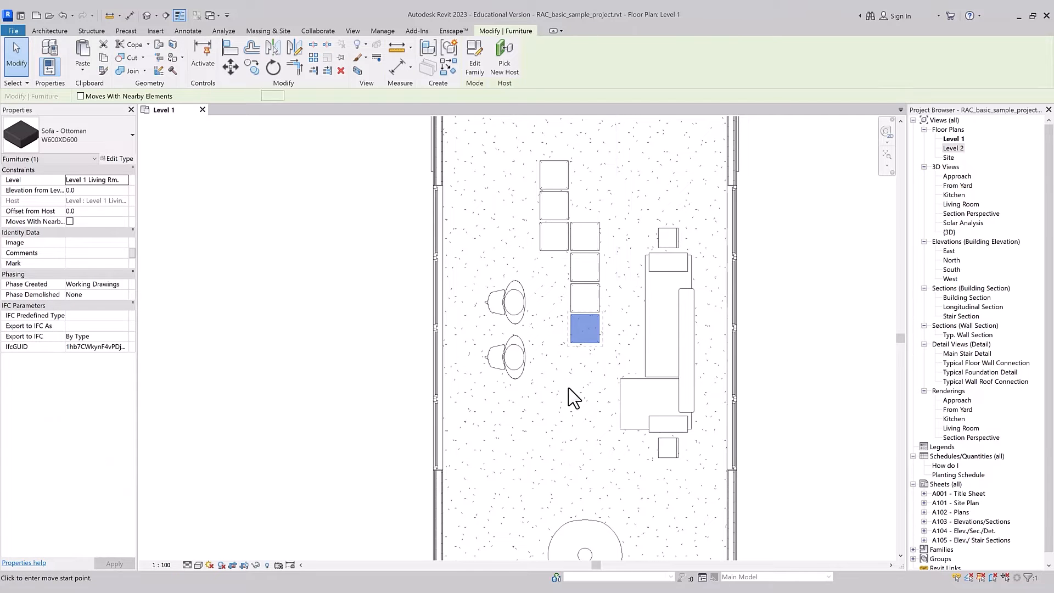
pyautogui.press('c')
pyautogui.press('o')
pyautogui.scroll(3, 565, 344)
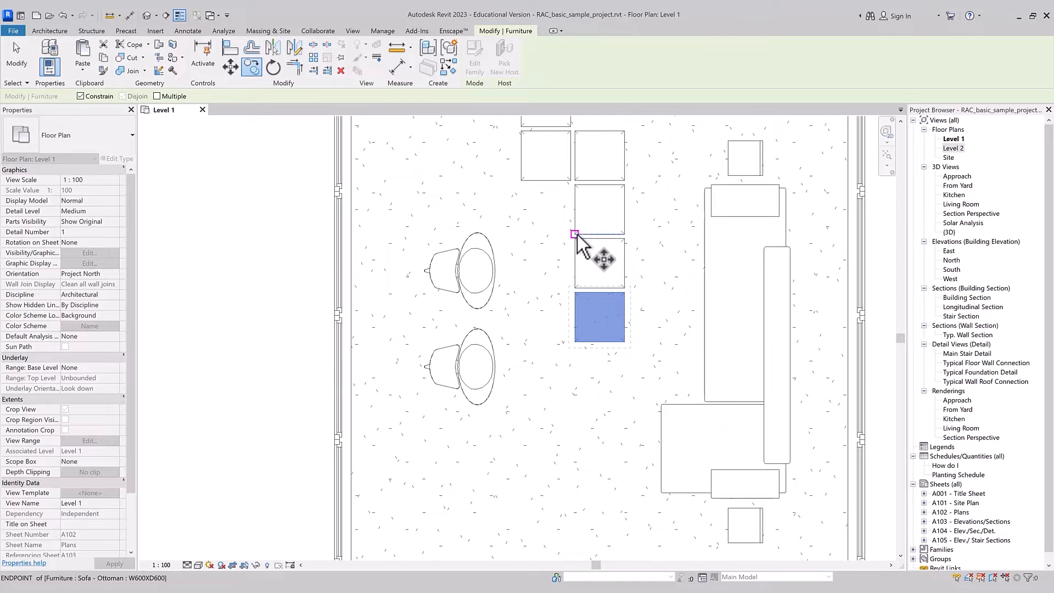
pyautogui.click(575, 234)
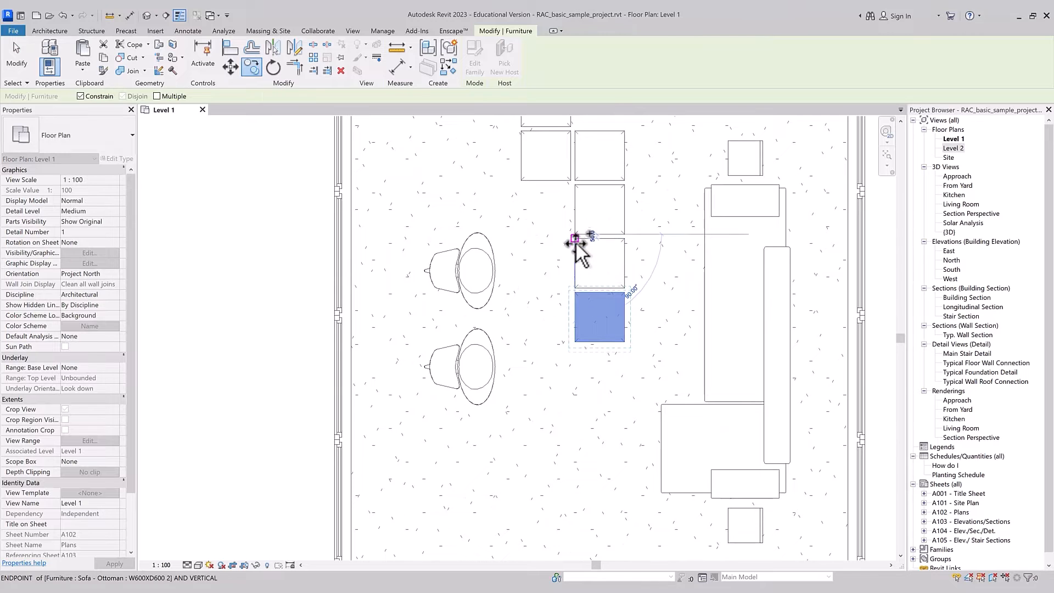
pyautogui.click(575, 292)
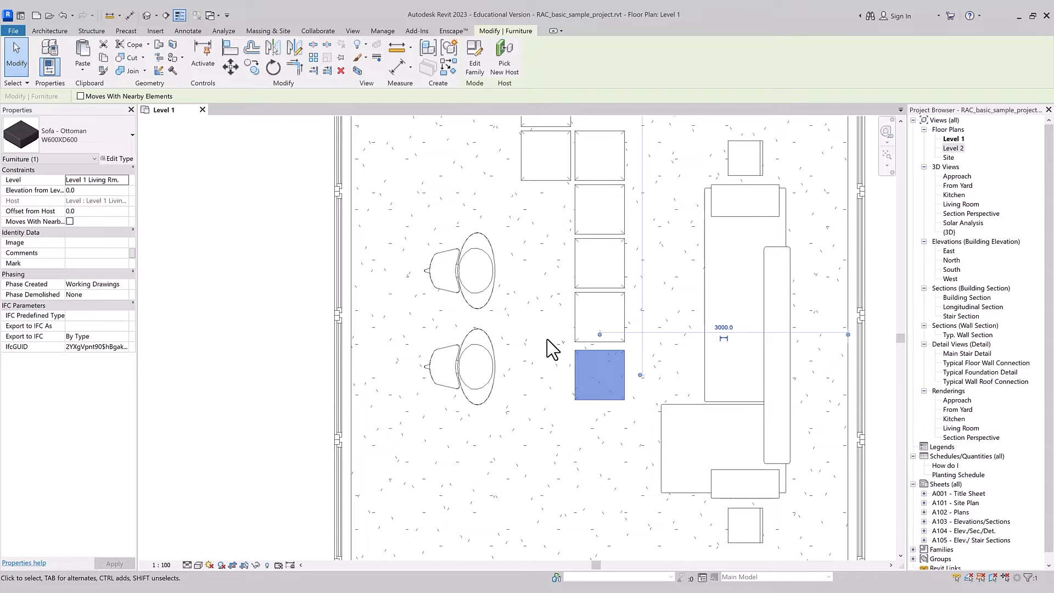
# Step: Try to duplicate the lowest ottoman straight down directly in the plan, without starting the Copy command
pyautogui.keyDown('ctrl'); pyautogui.moveTo(590, 399); pyautogui.dragTo(586, 459); pyautogui.keyUp('ctrl')
pyautogui.press('Escape')
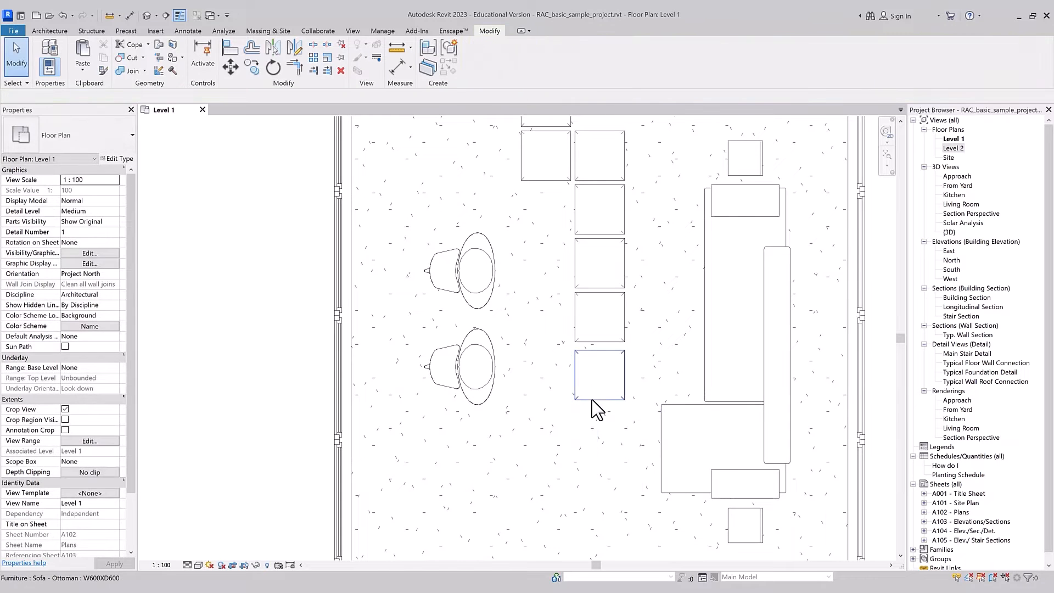
pyautogui.click(592, 400)
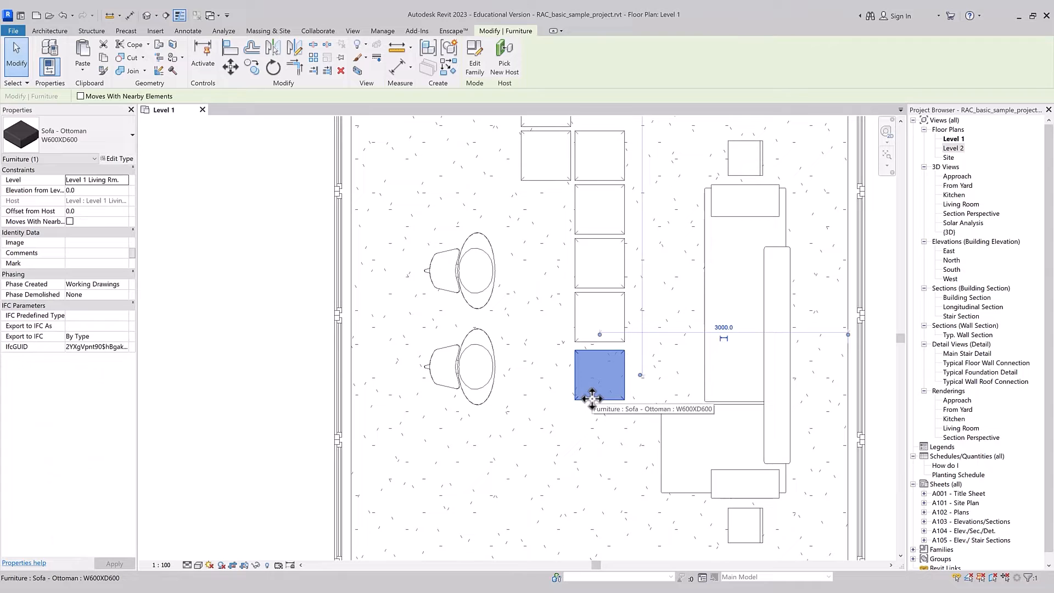
pyautogui.keyDown('shift'); pyautogui.click(583, 362); pyautogui.keyUp('shift')
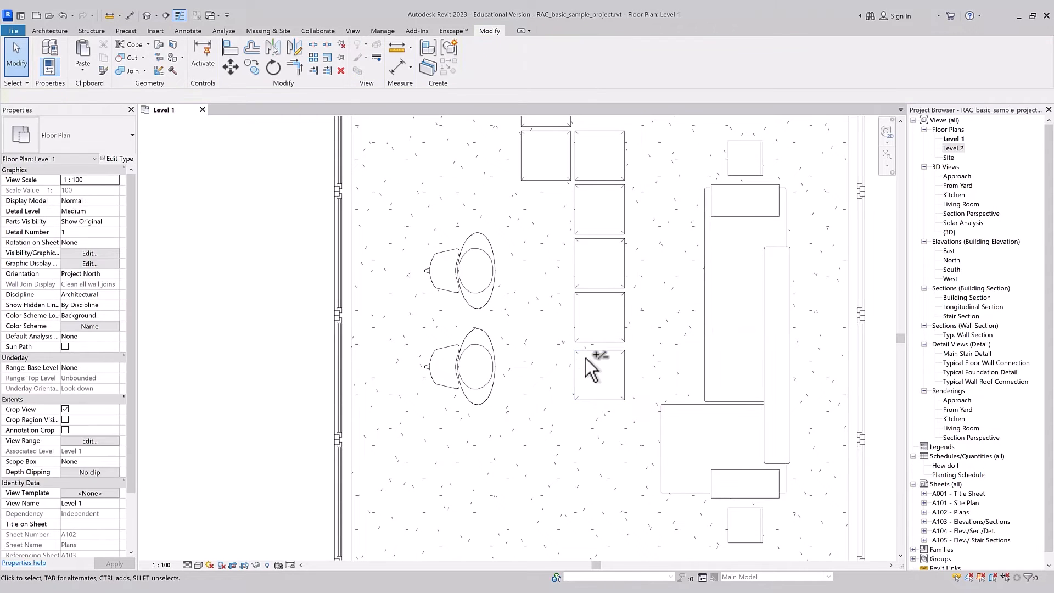
pyautogui.click(579, 354)
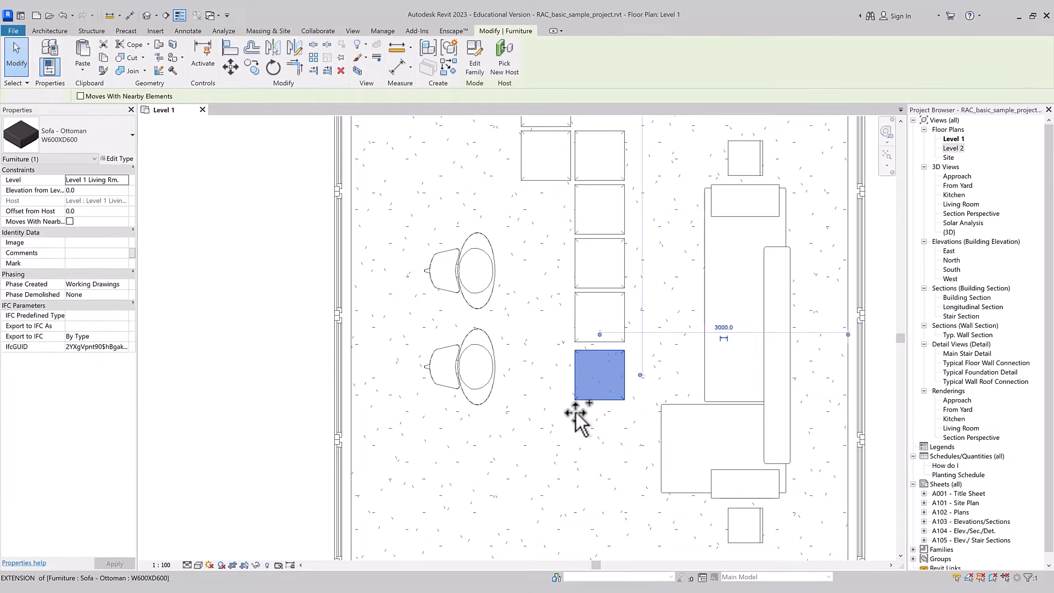
pyautogui.moveTo(576, 413); pyautogui.dragTo(576, 419)
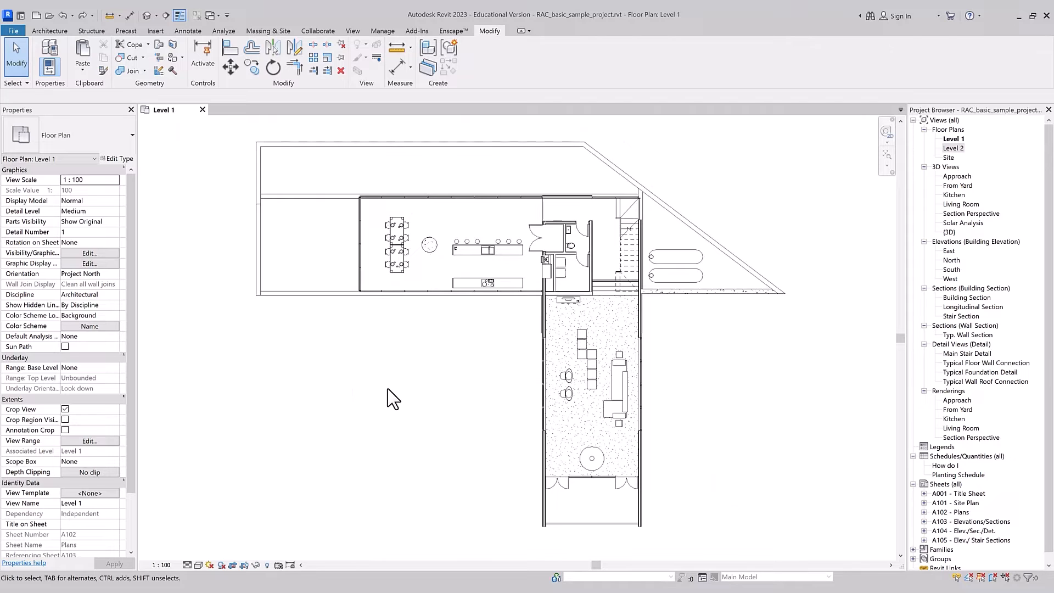
# Step: Rotate the curtain wall at the dining end 36° counterclockwise with Disjoin on, and undo the rotation
pyautogui.click(362, 265)
pyautogui.press('r')
pyautogui.press('o')
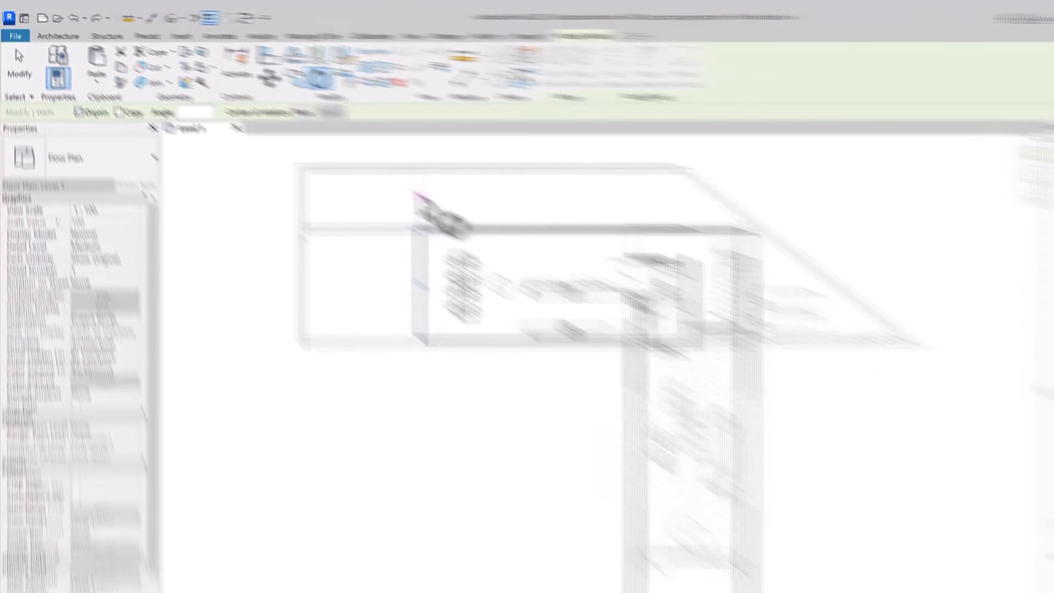
pyautogui.click(360, 167)
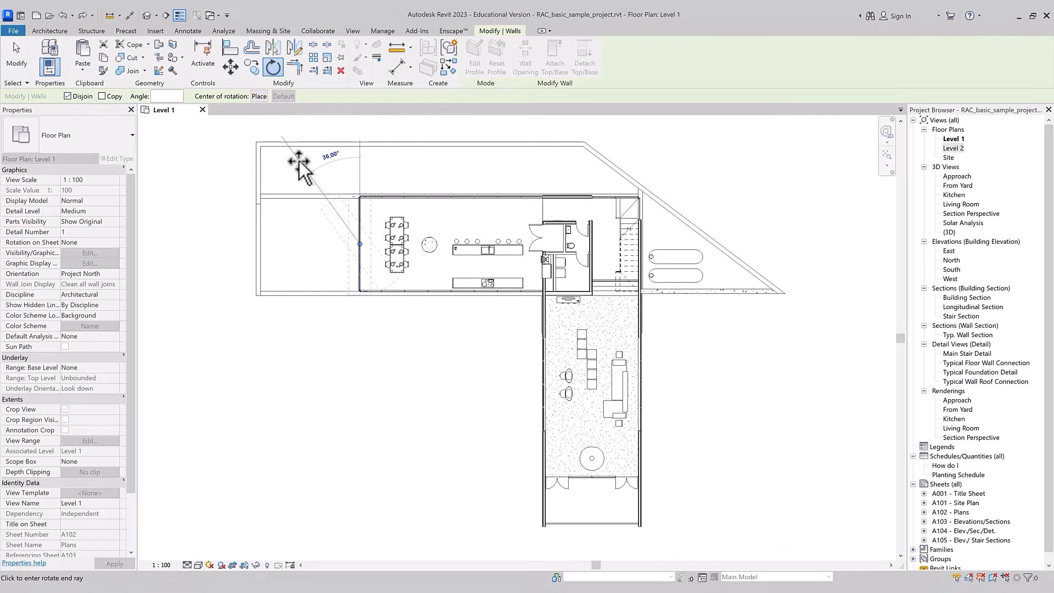
pyautogui.click(298, 161)
pyautogui.scroll(2, 360, 207)
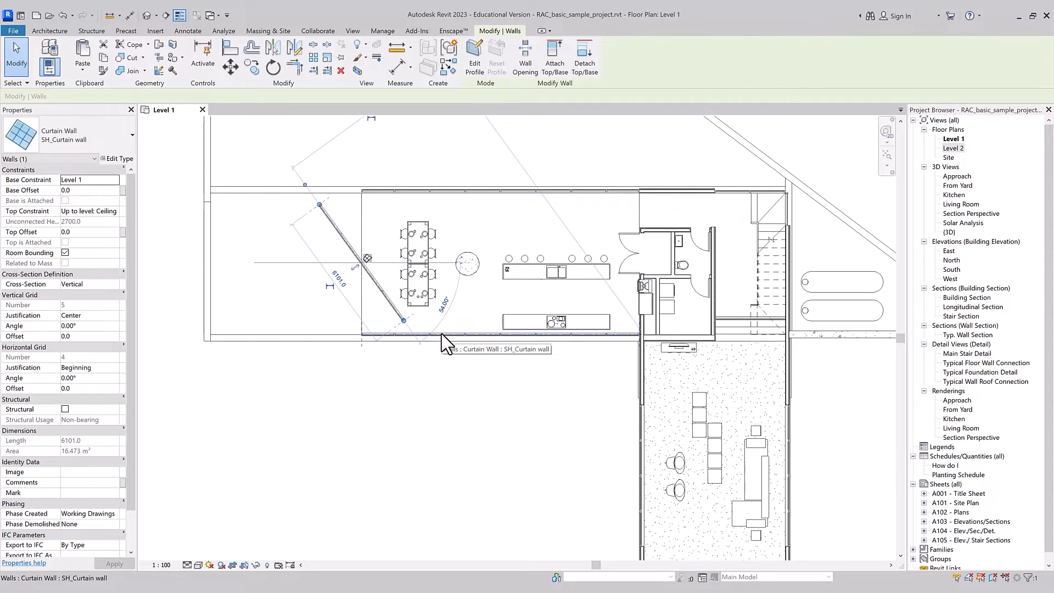
pyautogui.click(354, 458)
pyautogui.hotkey('ctrl', 'z')
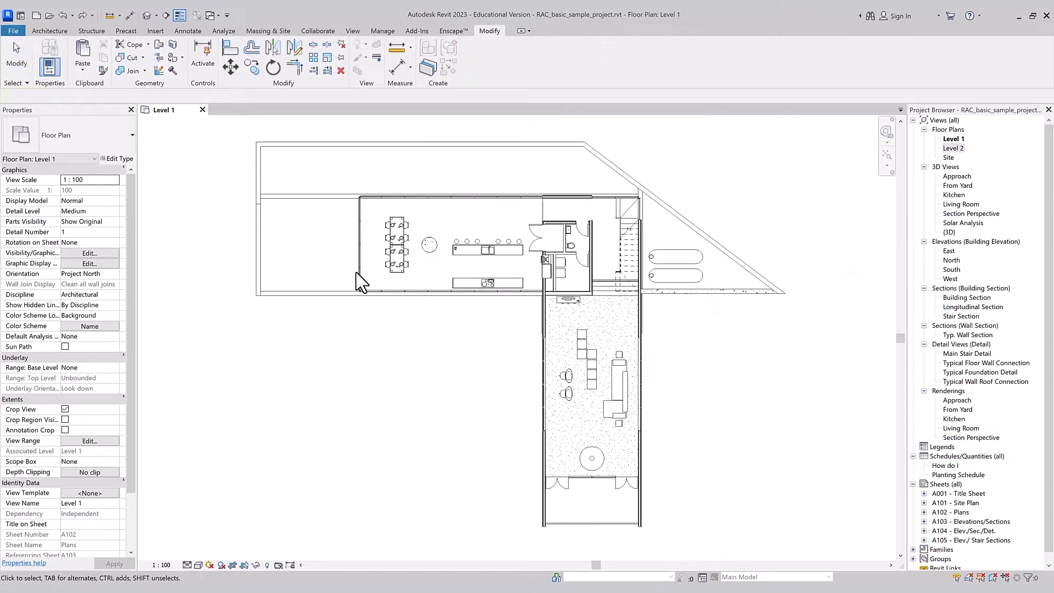
# Step: Rotate the dining-end curtain wall counterclockwise with Disjoin off so adjoining walls stay connected, and undo the rotation
pyautogui.click(359, 271)
pyautogui.press('r')
pyautogui.press('o')
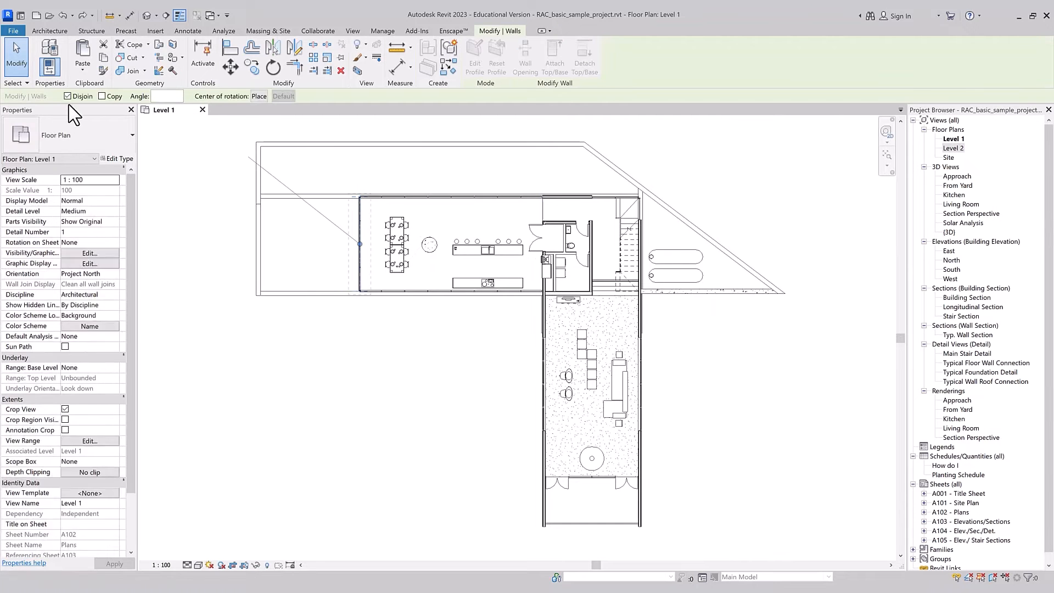
pyautogui.click(67, 96)
pyautogui.click(337, 176)
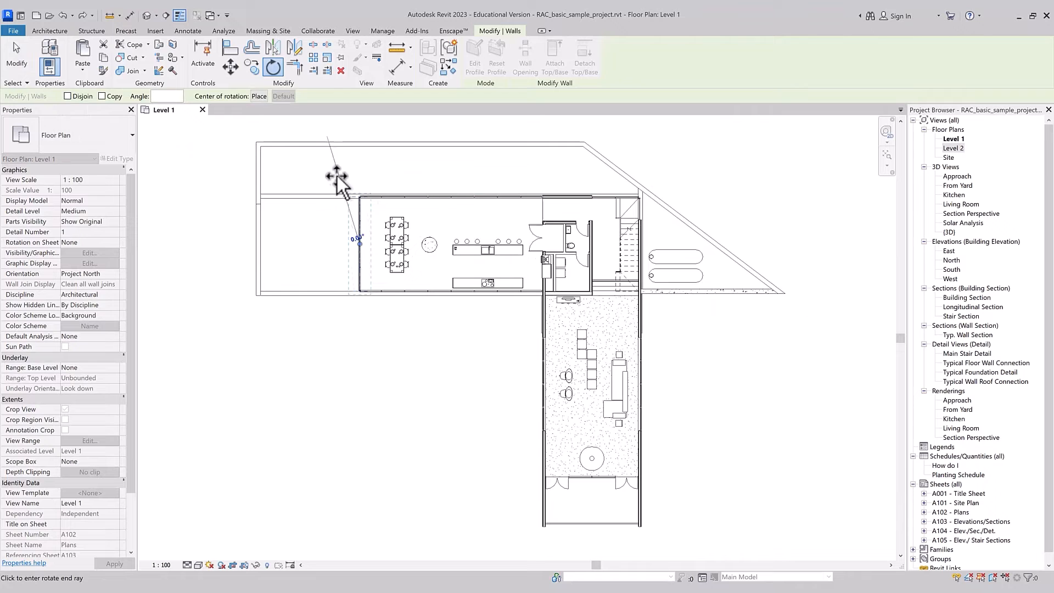
pyautogui.click(302, 181)
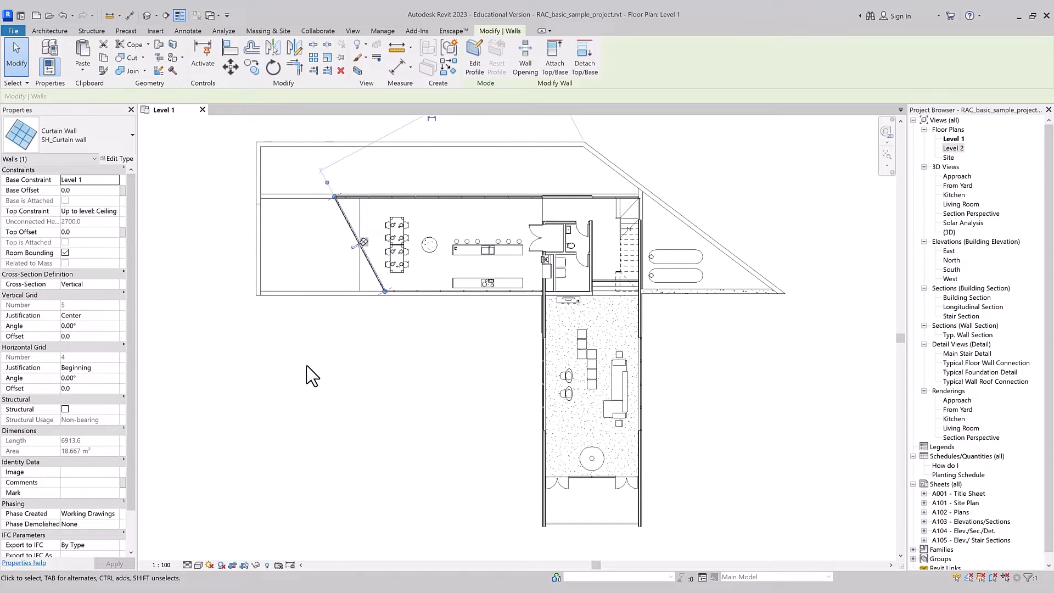
pyautogui.hotkey('ctrl', 'z')
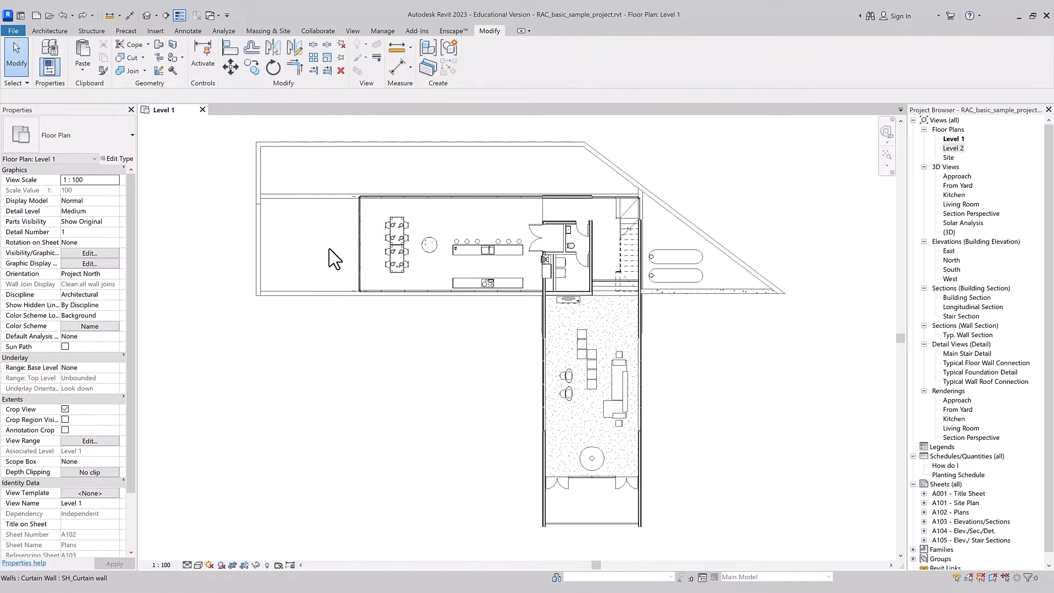
# Step: Make a copy of the dining-end curtain wall rotated 45° counterclockwise using the Rotate Copy option, and undo it
pyautogui.click(329, 251)
pyautogui.press('r')
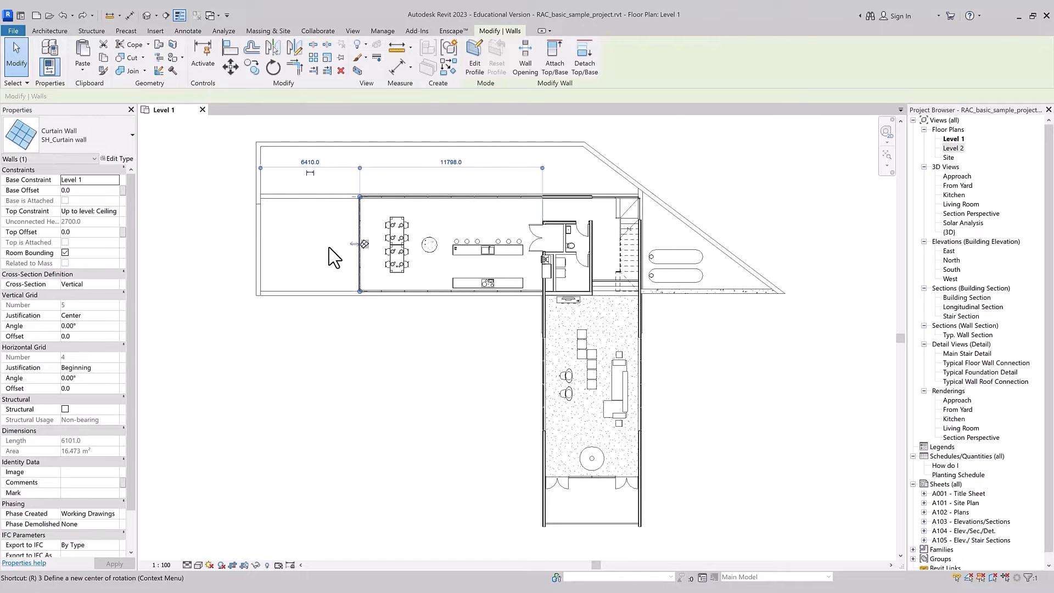
pyautogui.press('o')
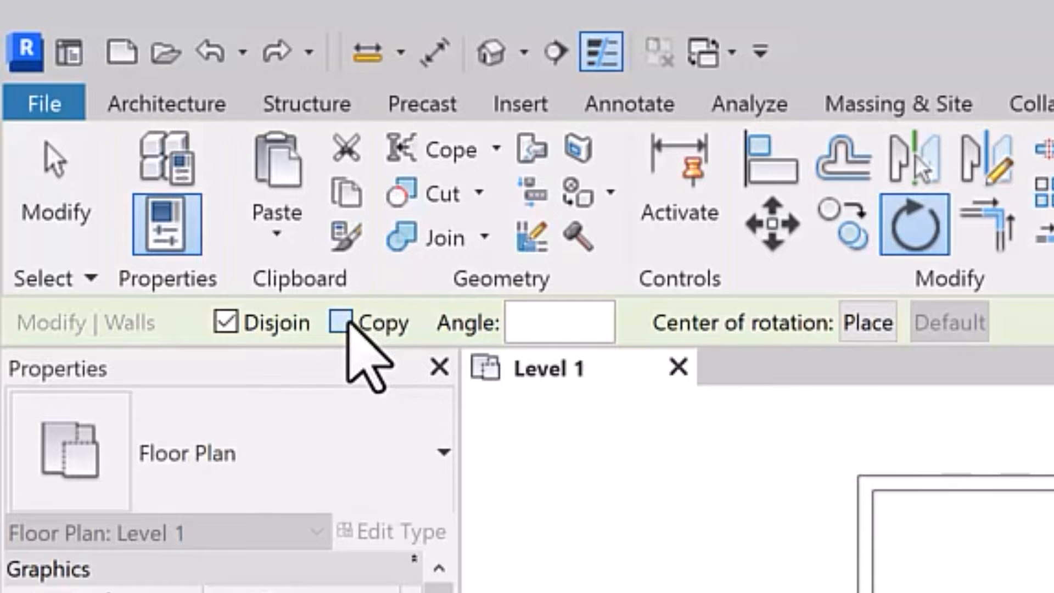
pyautogui.click(343, 323)
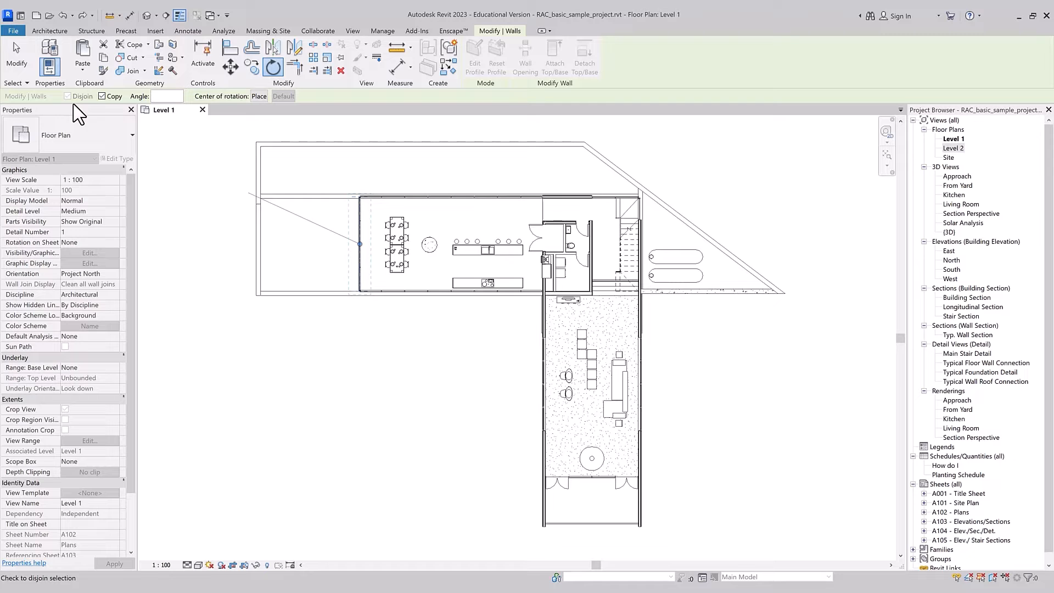
pyautogui.click(359, 169)
pyautogui.click(284, 170)
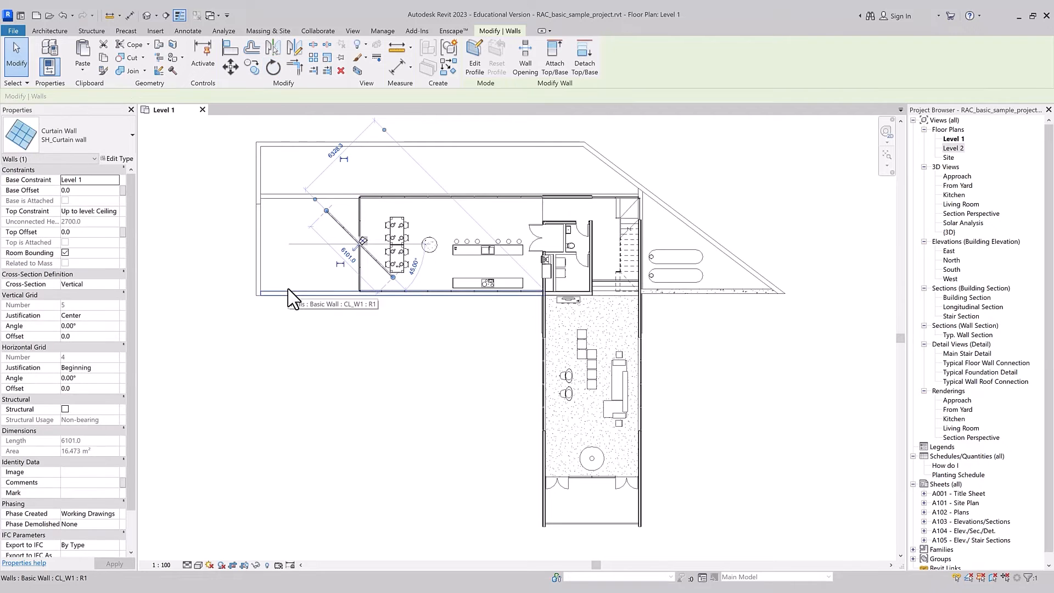
pyautogui.hotkey('ctrl', 'z')
# Step: Rotate a copy of the dining-end curtain wall by entering an angle of 45, and undo it
pyautogui.click(361, 238)
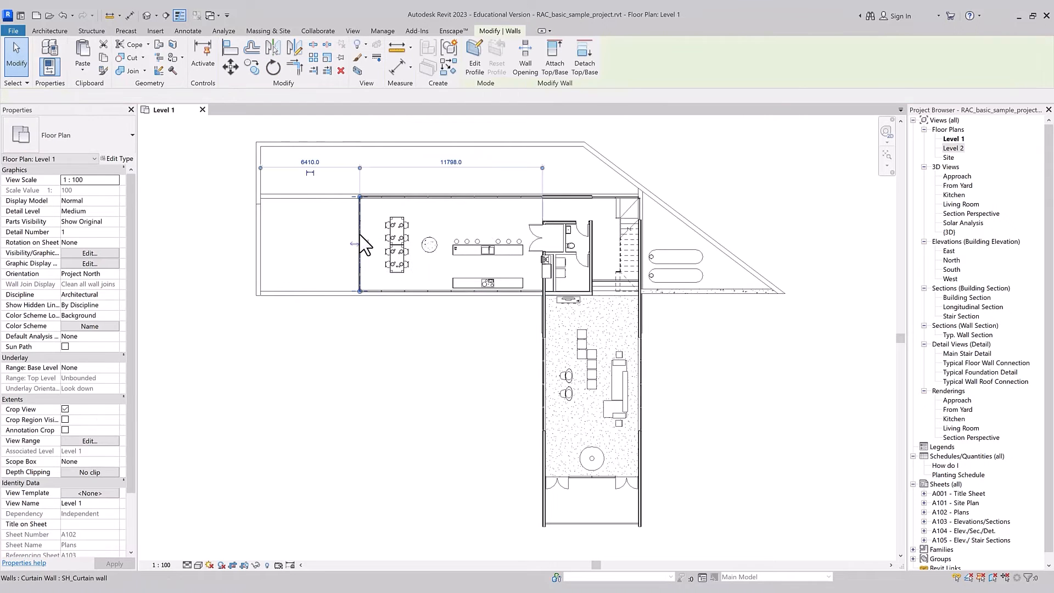
pyautogui.press('r')
pyautogui.press('o')
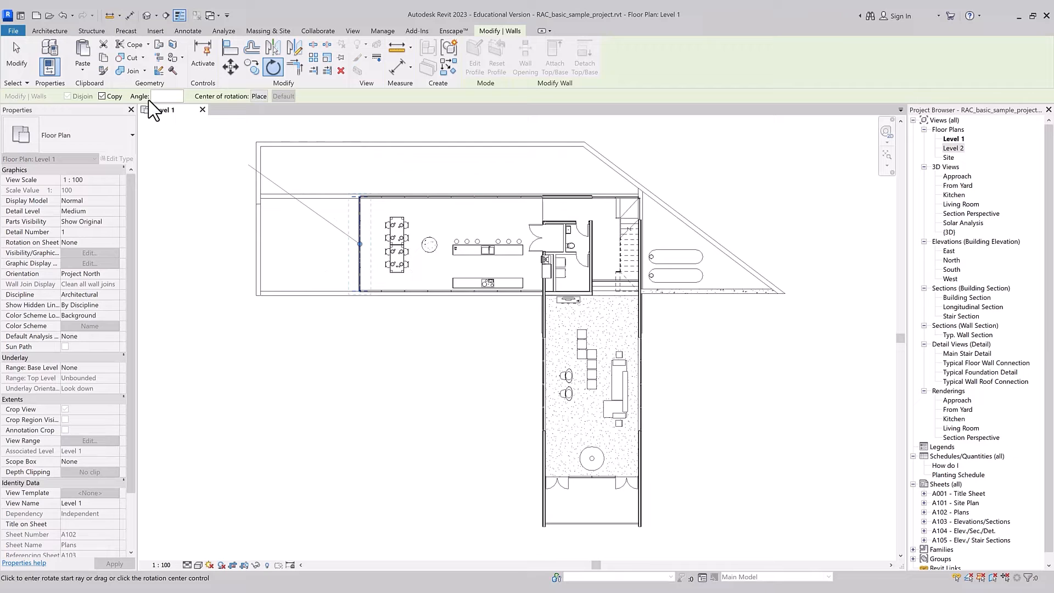
pyautogui.click(170, 98)
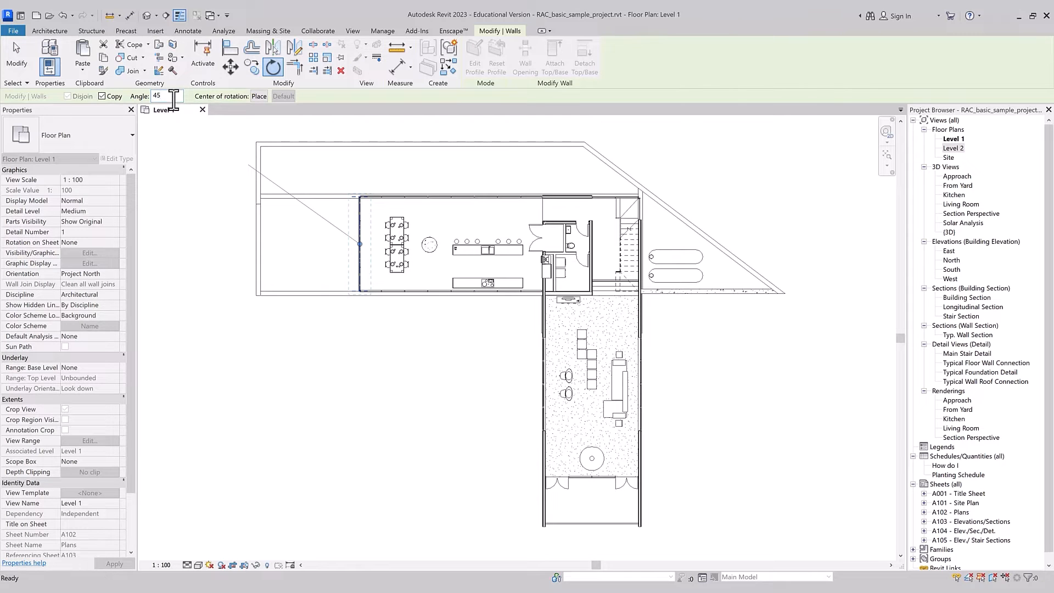
pyautogui.write('45')
pyautogui.press('Return')
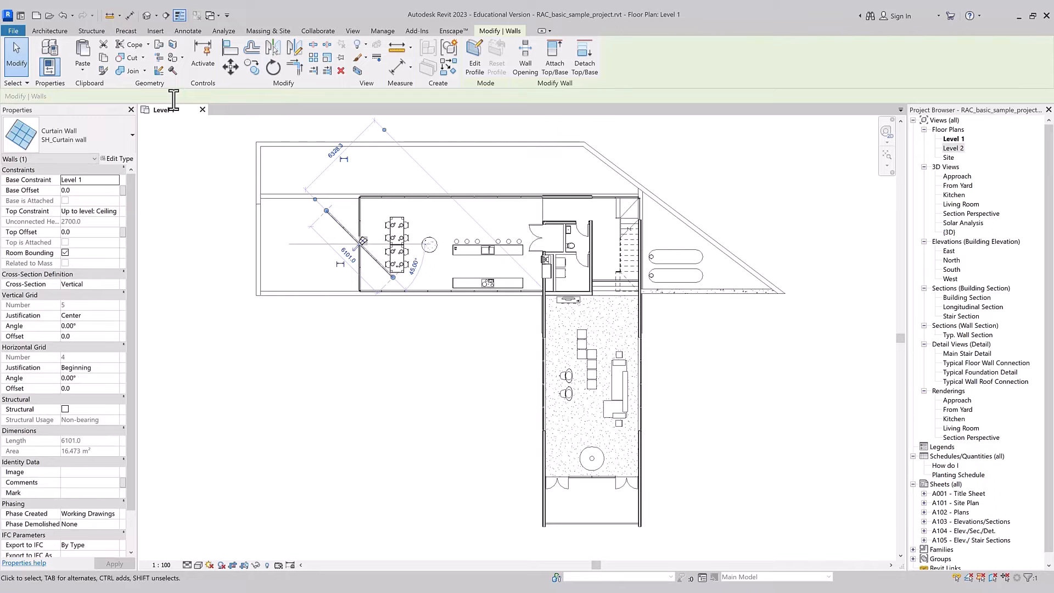
pyautogui.click(612, 209)
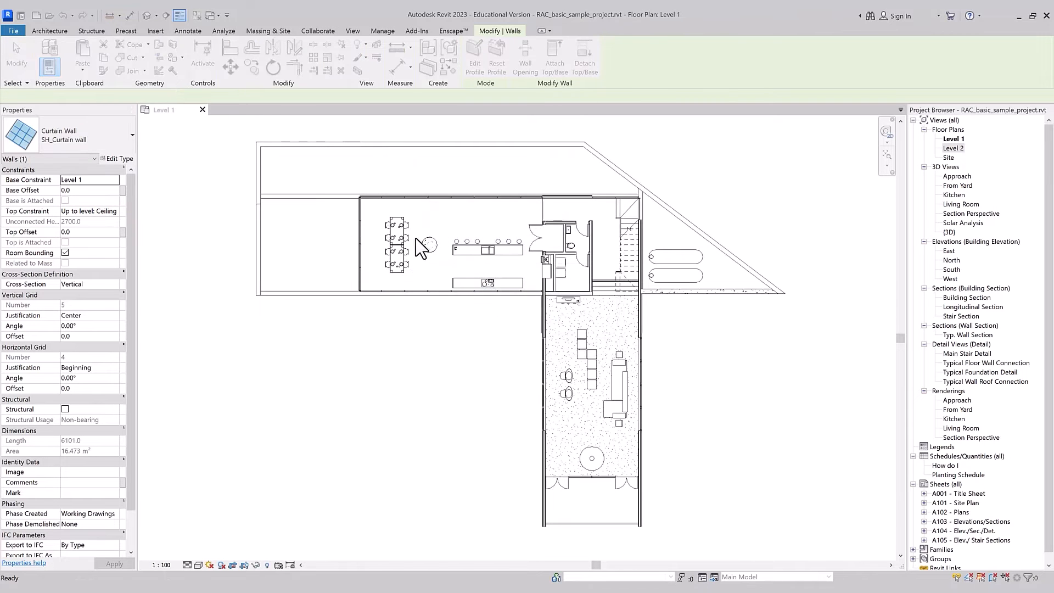
# Step: Rotate a copy of the dining-end curtain wall 45° counterclockwise, picking a vertical start ray and a diagonal end ray
pyautogui.click(362, 241)
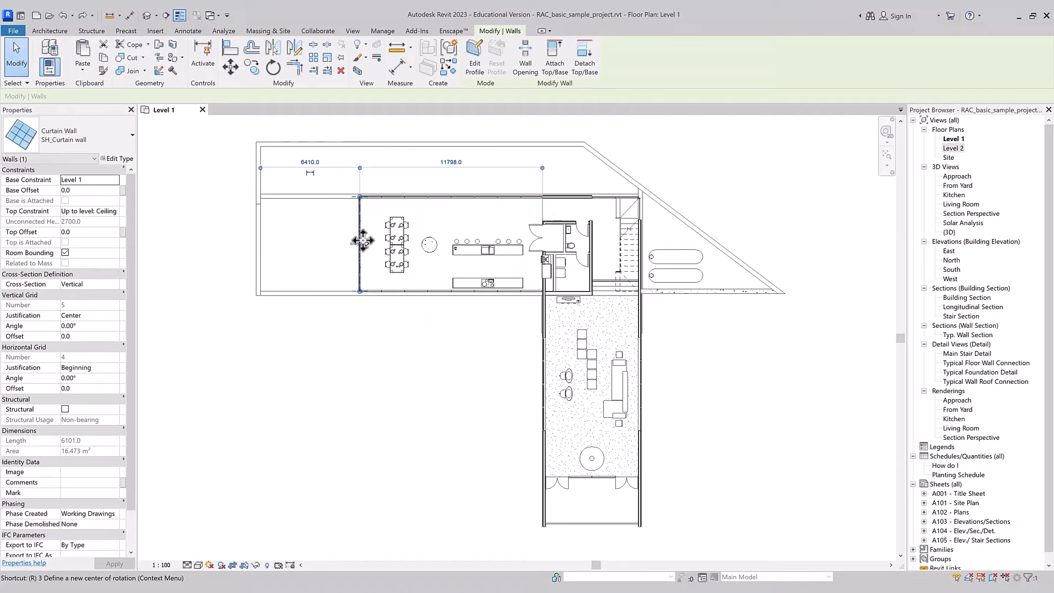
pyautogui.press('r')
pyautogui.press('o')
pyautogui.click(360, 164)
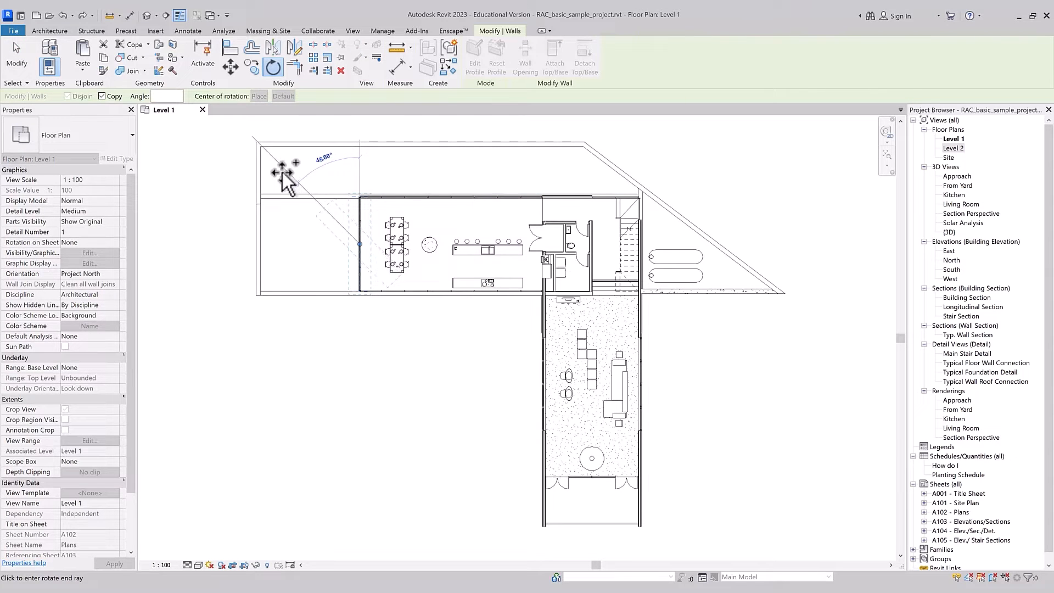
pyautogui.click(283, 176)
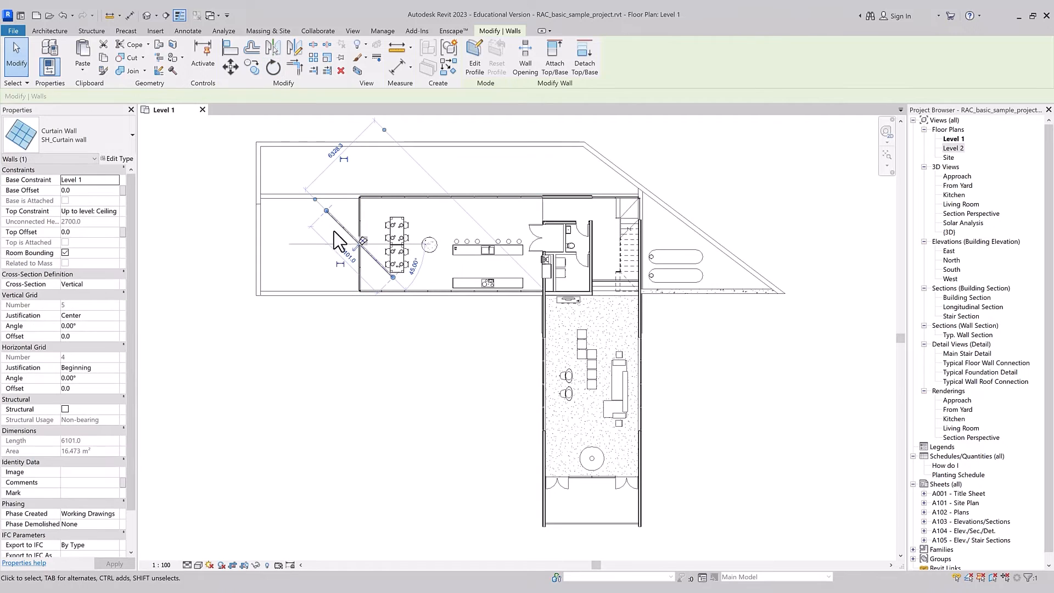
# Step: Replace the 45° rotated copy of the dining-end curtain wall with a copy rotated 90°, and delete that copy
pyautogui.hotkey('ctrl', 'z')
pyautogui.click(360, 213)
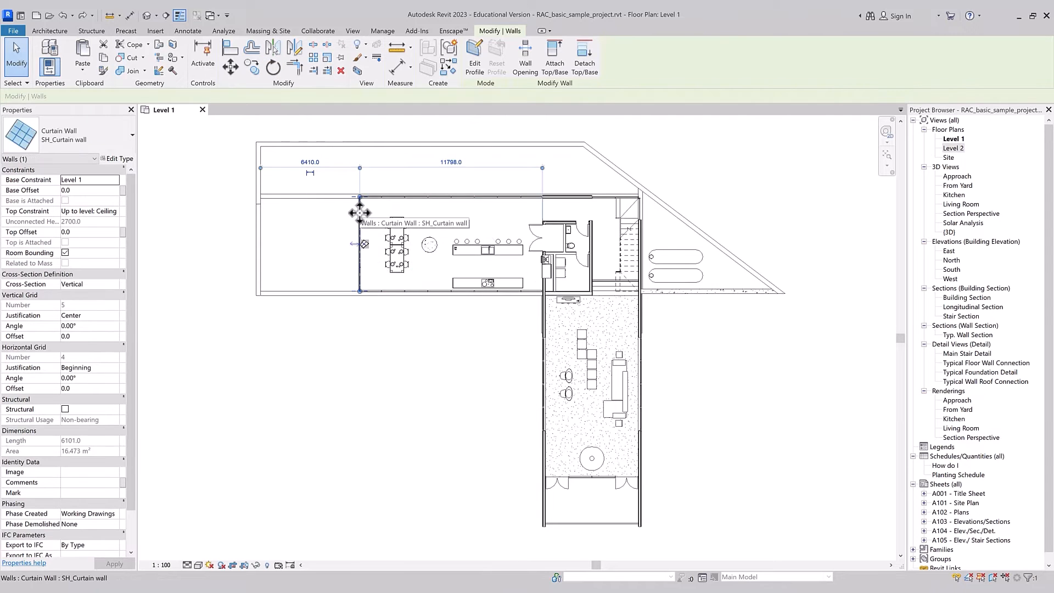
pyautogui.press('o')
pyautogui.click(360, 168)
pyautogui.write('90')
pyautogui.press('Return')
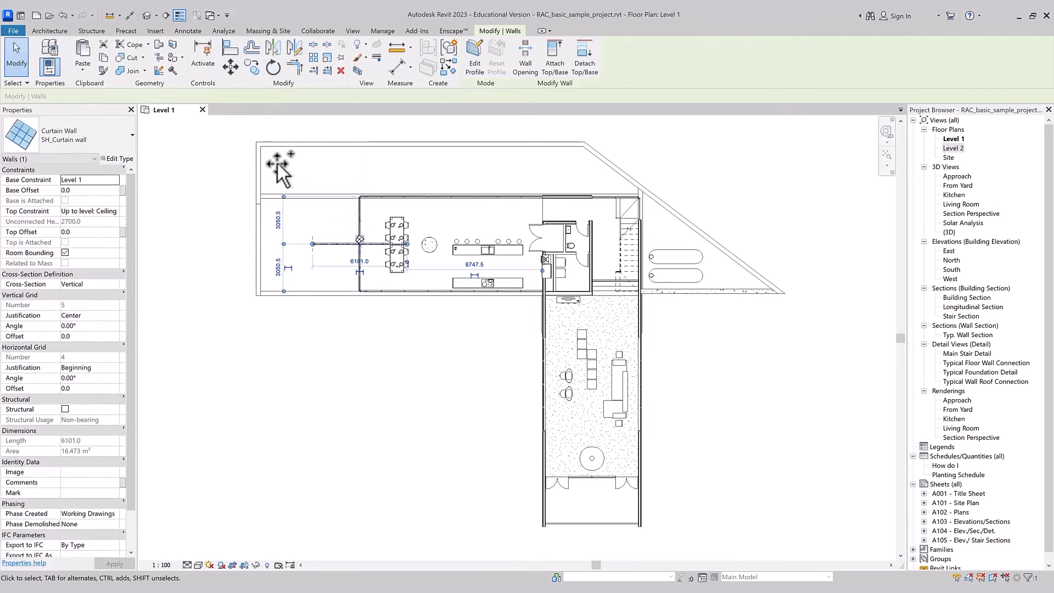
pyautogui.press('Delete')
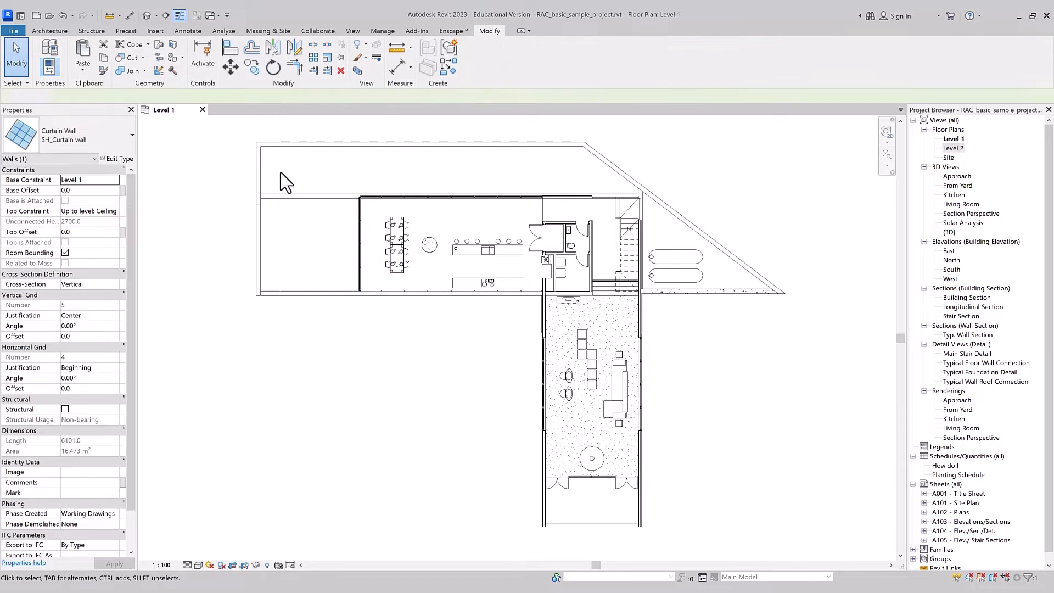
# Step: Try to rotate a copy of the dining-end curtain wall about its lower end, using a placed center of rotation and a vertical start ray
pyautogui.click(362, 213)
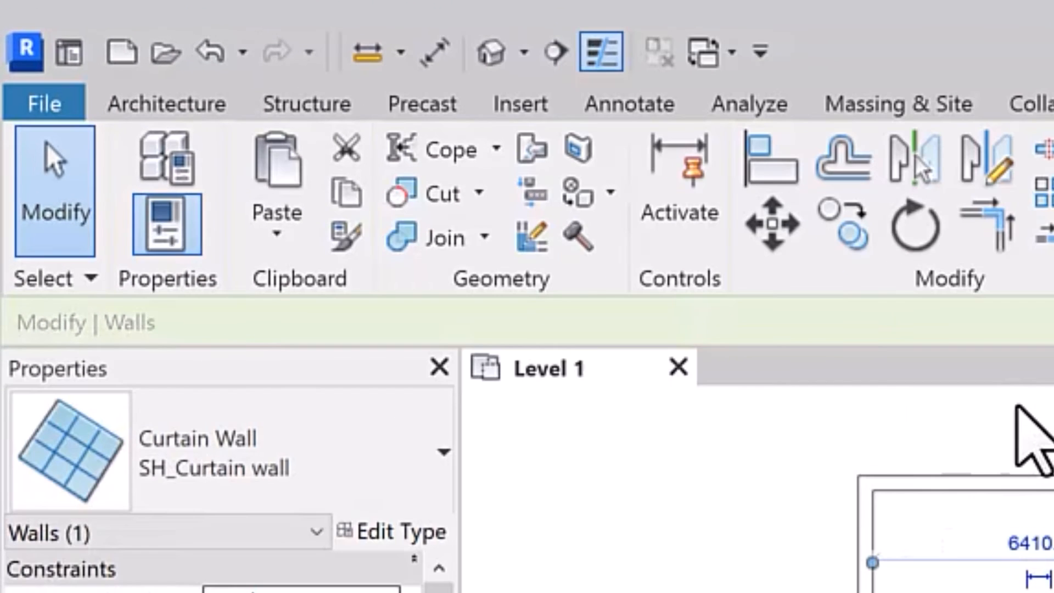
pyautogui.press('r')
pyautogui.press('o')
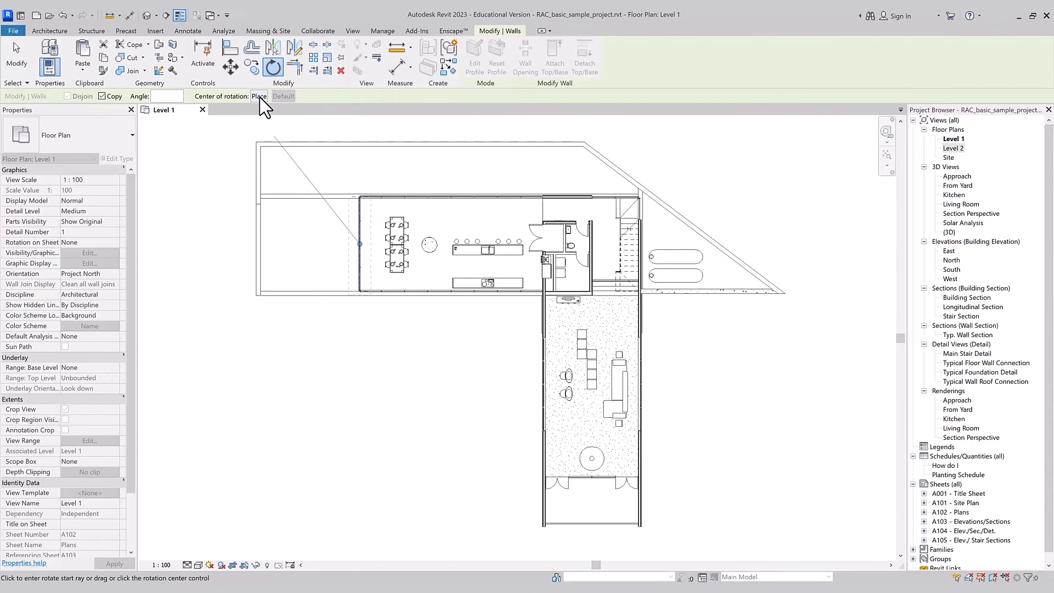
pyautogui.click(259, 96)
pyautogui.scroll(5, 357, 291)
pyautogui.scroll(2, 354, 293)
pyautogui.scroll(2, 354, 289)
pyautogui.scroll(4, 357, 280)
pyautogui.click(372, 320)
pyautogui.scroll(-8, 384, 418)
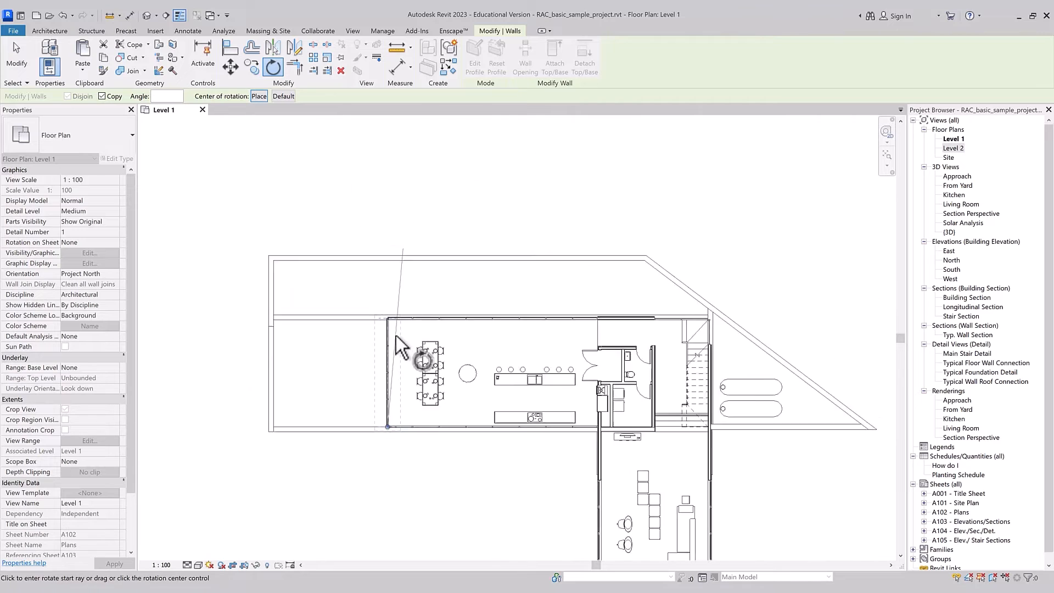
pyautogui.scroll(2, 397, 335)
pyautogui.click(389, 279)
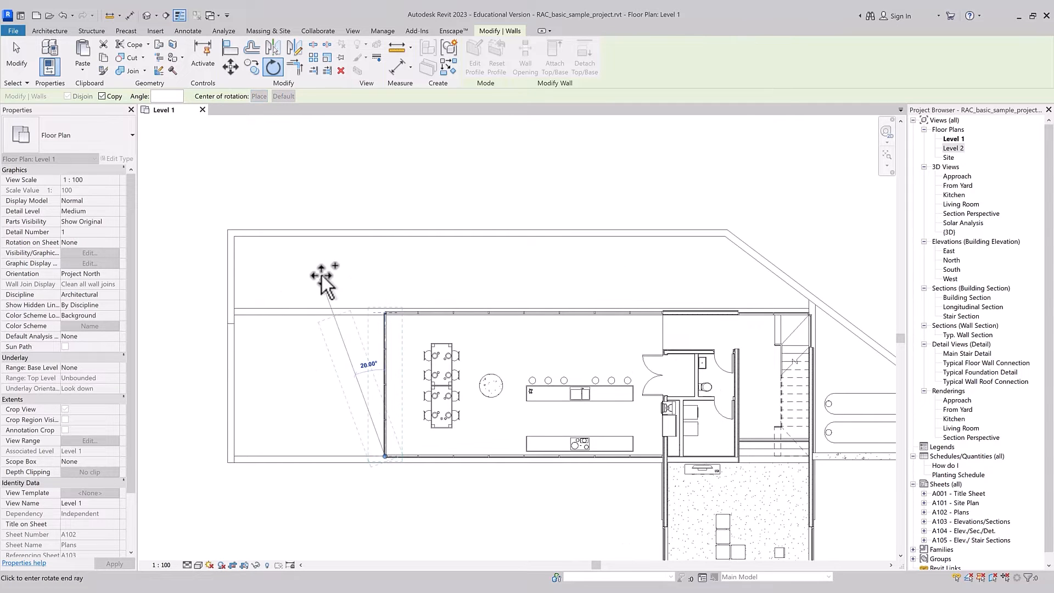
pyautogui.press('Escape')
# Step: Rotate a copy of the dining-end curtain wall roughly a quarter turn clockwise about the center of the round column
pyautogui.press('r')
pyautogui.press('o')
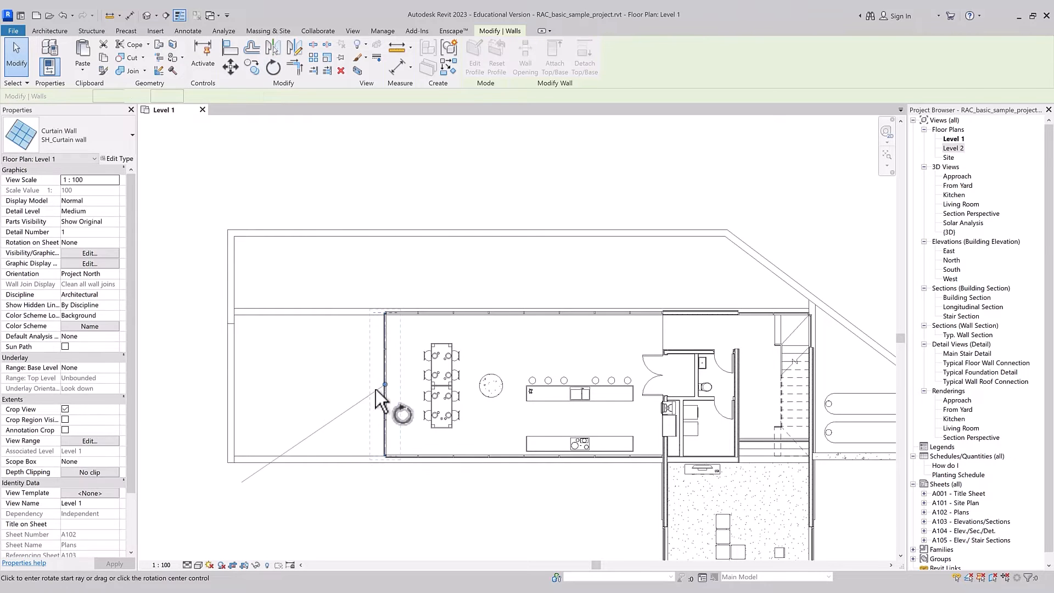
pyautogui.scroll(5, 387, 395)
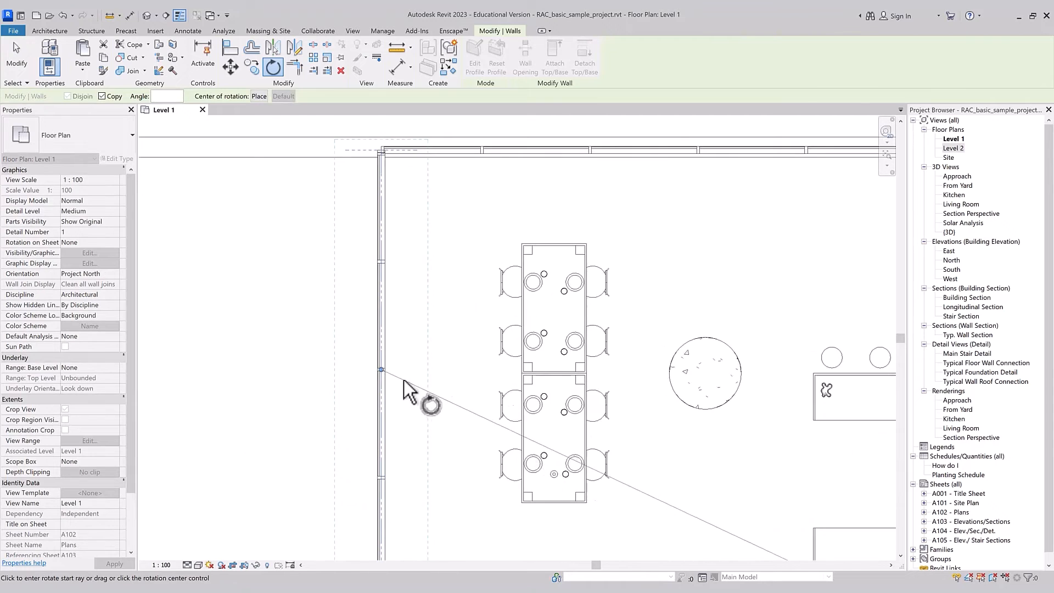
pyautogui.scroll(3, 404, 380)
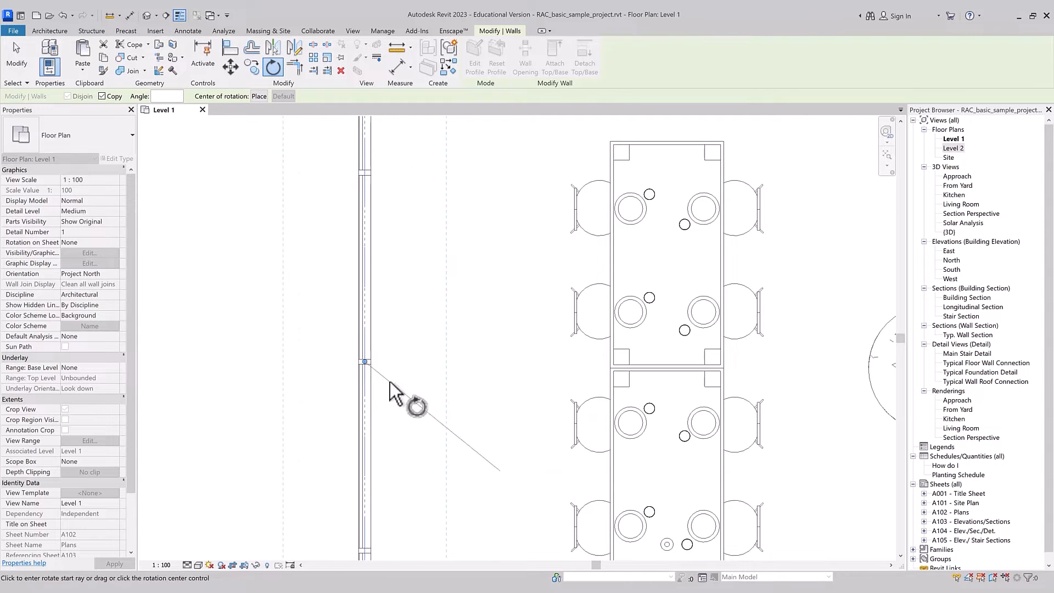
pyautogui.click(365, 361)
pyautogui.scroll(-2, 392, 379)
pyautogui.scroll(-2, 392, 379)
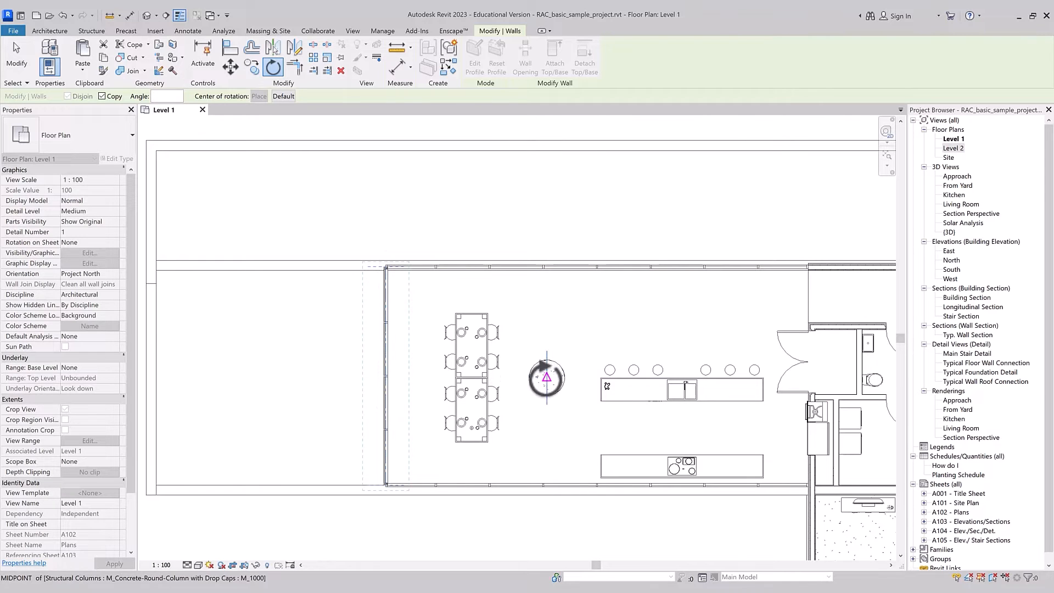
pyautogui.click(546, 378)
pyautogui.click(300, 364)
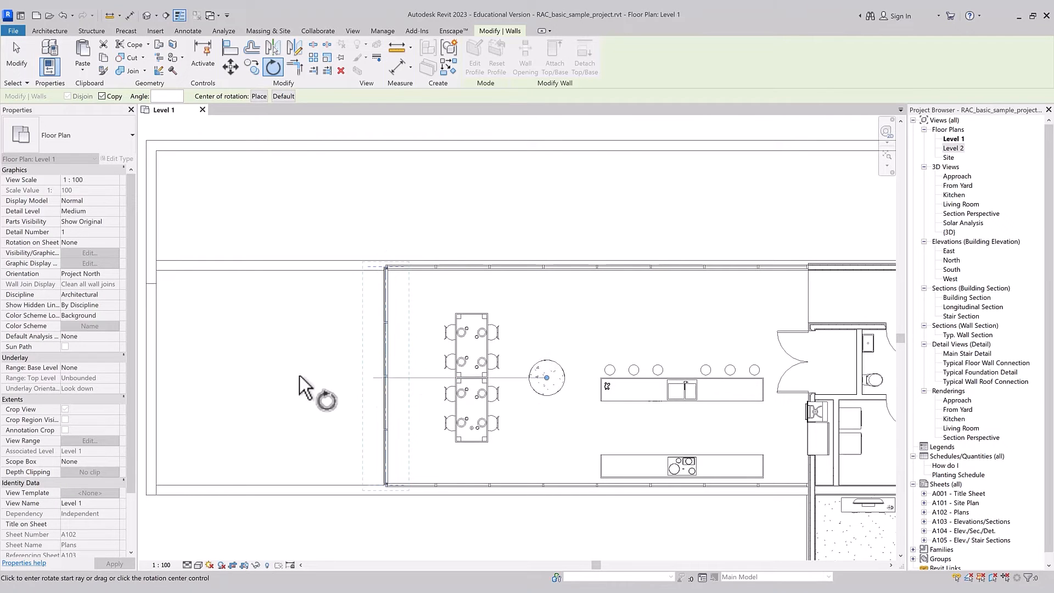
pyautogui.click(556, 207)
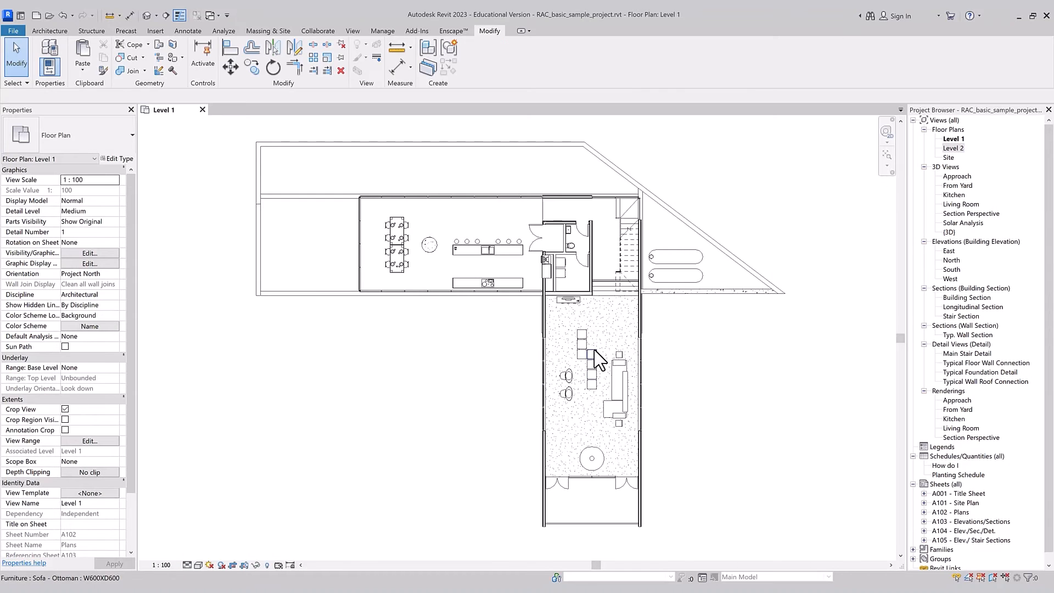
# Step: Align the right edge of the topmost living room ottoman with the back edge of the sofa
pyautogui.scroll(3, 604, 357)
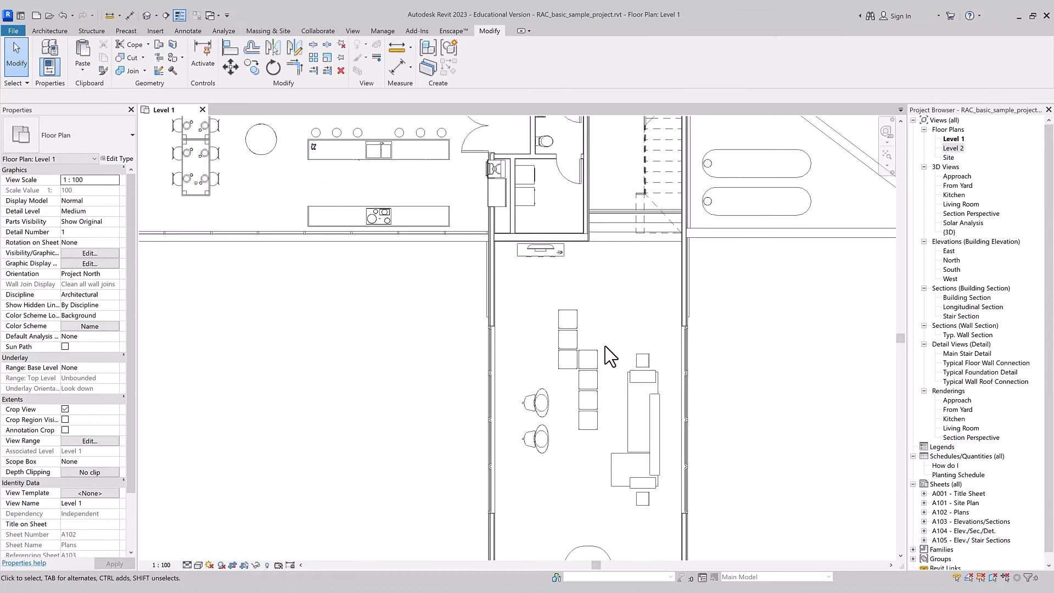
pyautogui.scroll(2, 611, 357)
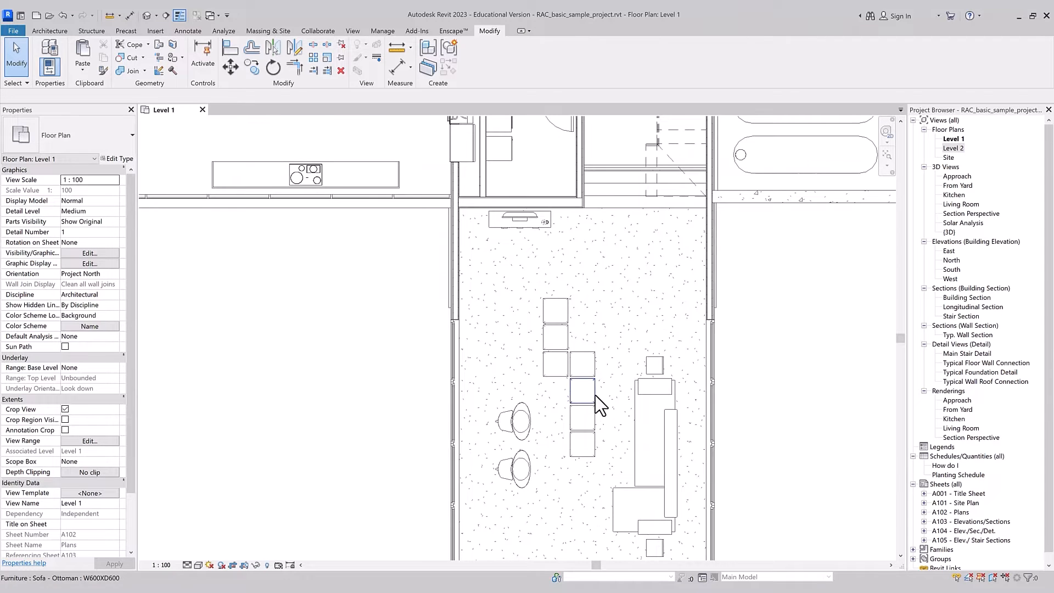
pyautogui.scroll(-2, 593, 417)
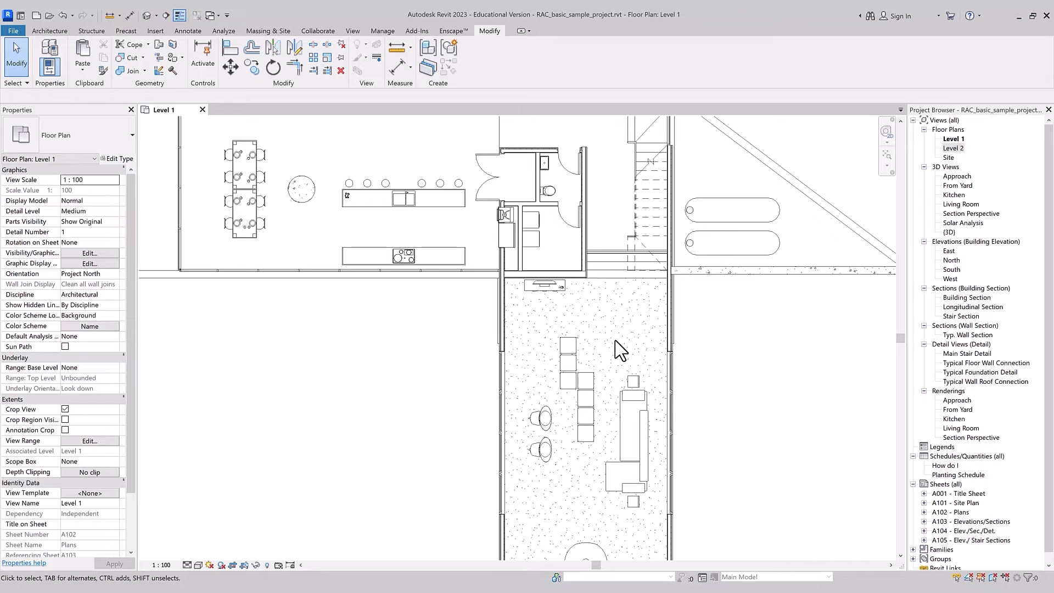
pyautogui.press('a')
pyautogui.press('l')
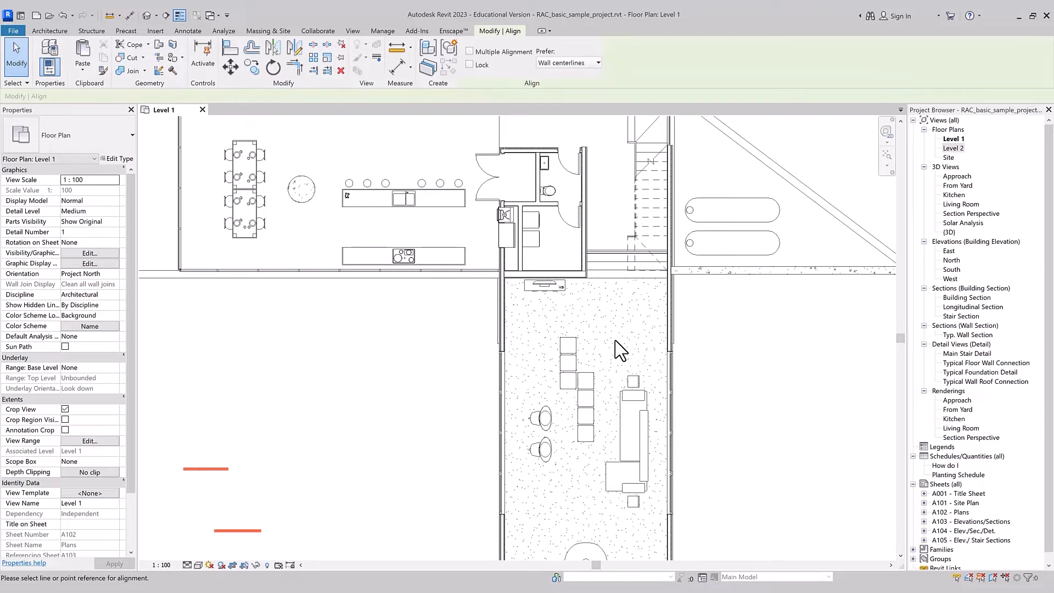
pyautogui.scroll(1, 616, 341)
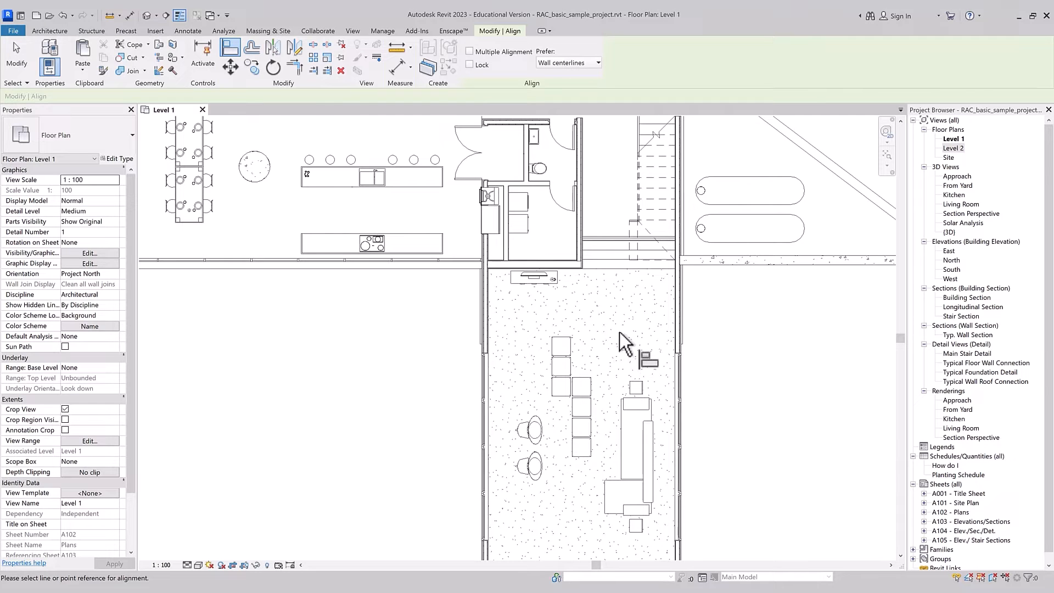
pyautogui.click(655, 433)
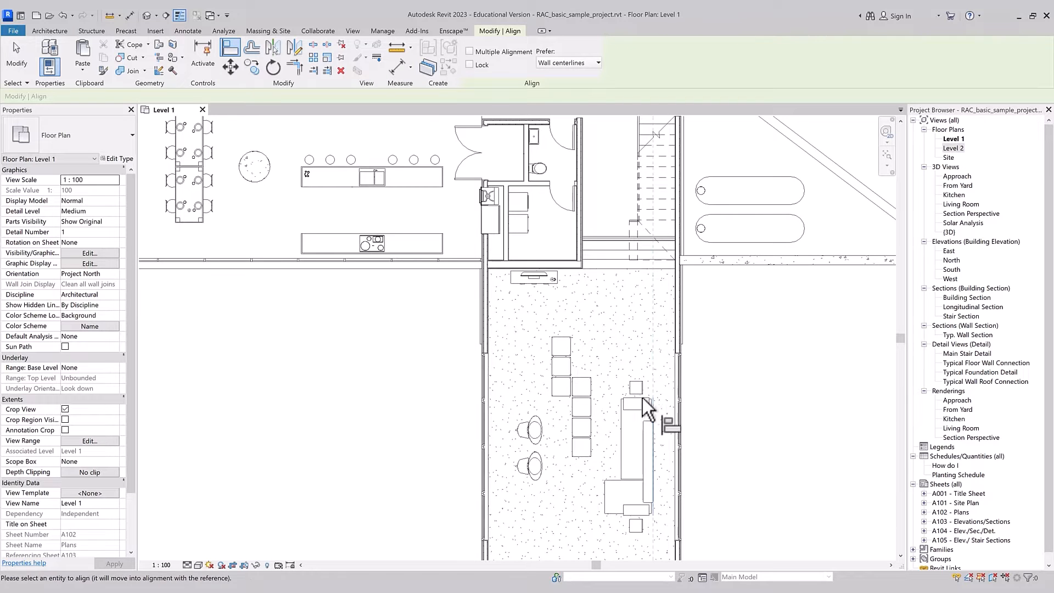
pyautogui.click(572, 344)
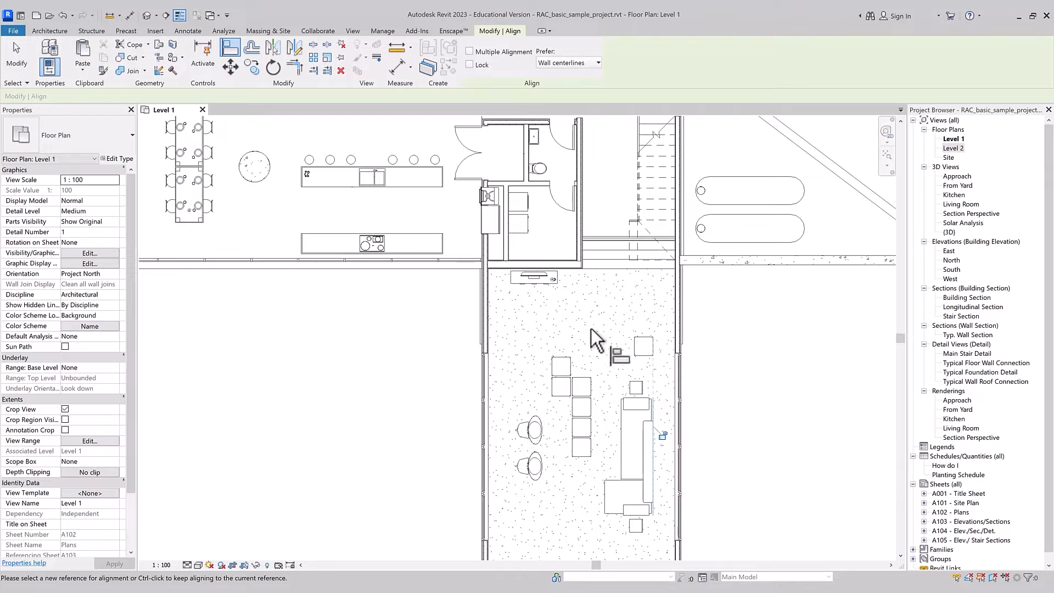
# Step: Align the topmost ottoman's right edge with the right edge of the second ottoman column, and lock the alignment
pyautogui.scroll(2, 596, 376)
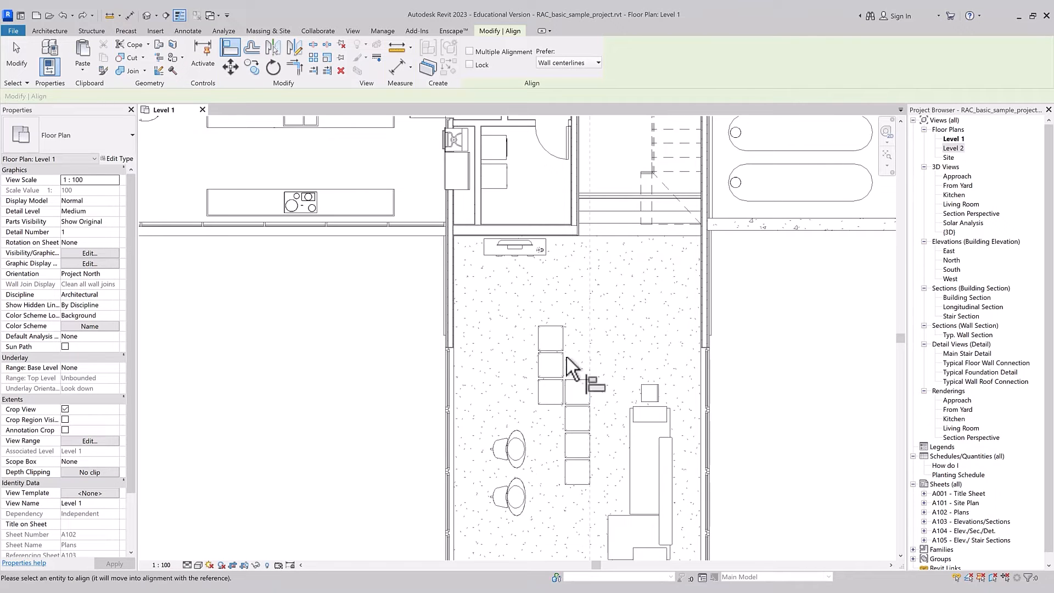
pyautogui.click(562, 334)
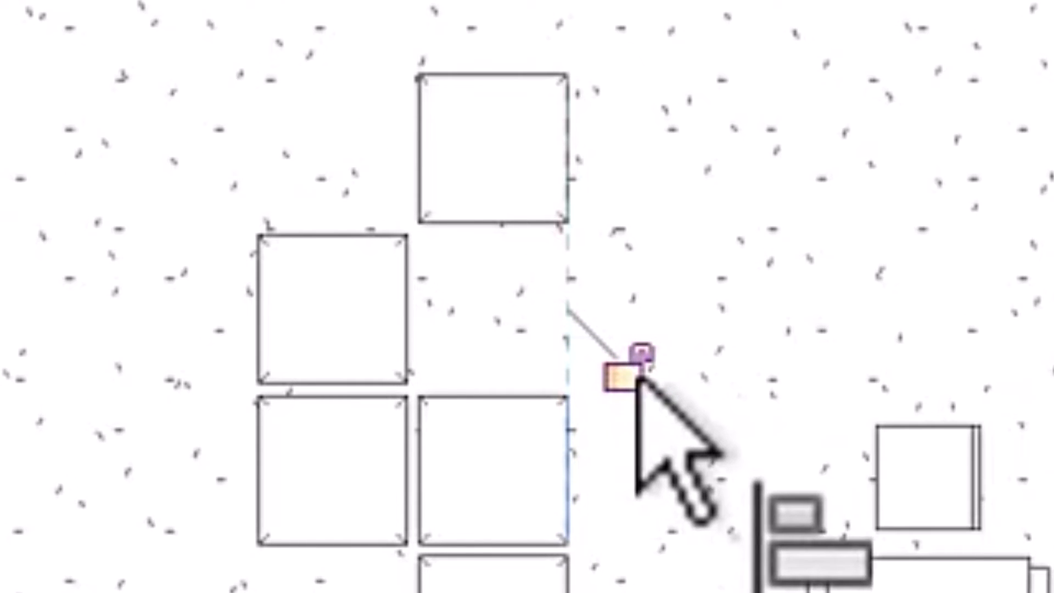
pyautogui.press('Escape')
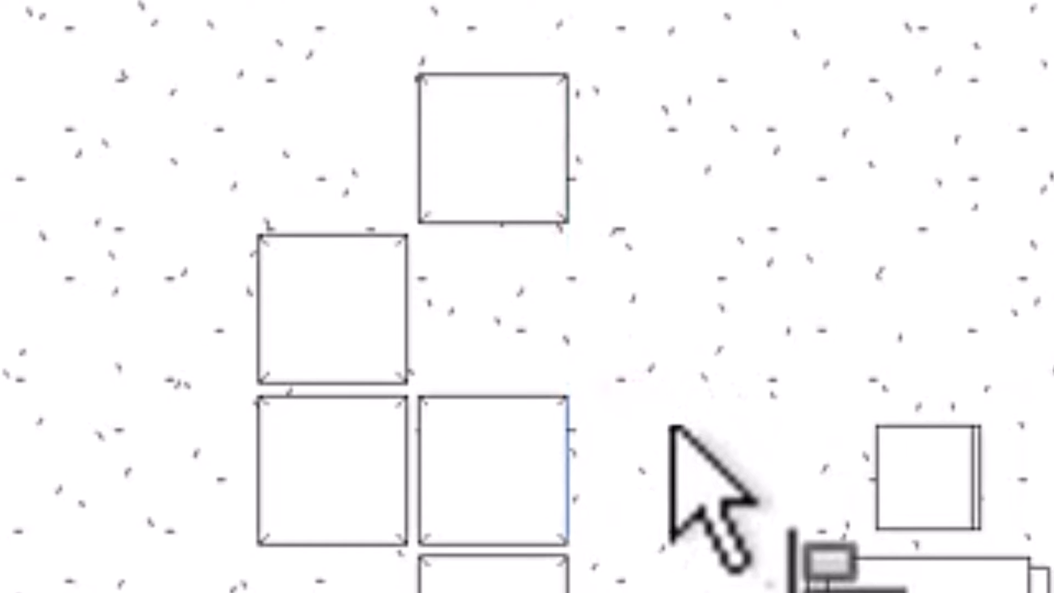
pyautogui.press('Escape')
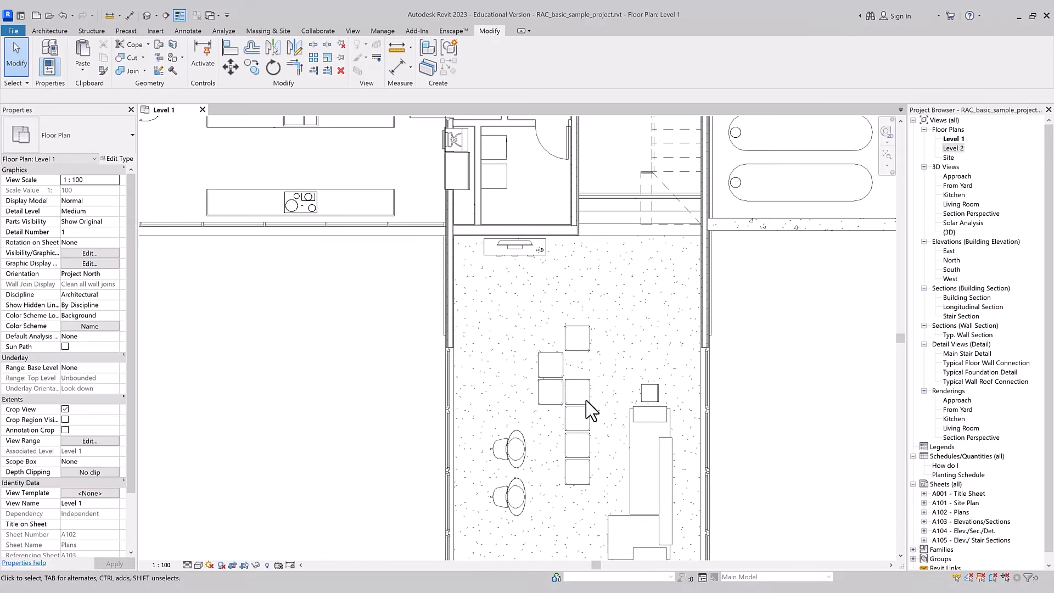
# Step: Move the reference ottoman sideways to test the lock, and undo both the move and the locked alignment
pyautogui.click(592, 395)
pyautogui.moveTo(592, 395); pyautogui.dragTo(612, 397)
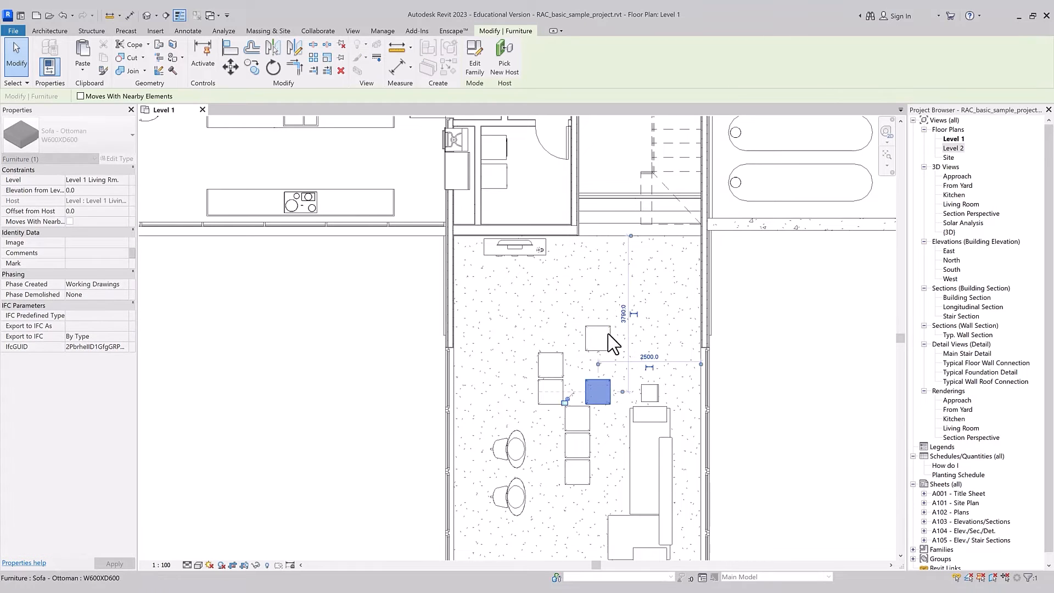
pyautogui.hotkey('ctrl', 'z')
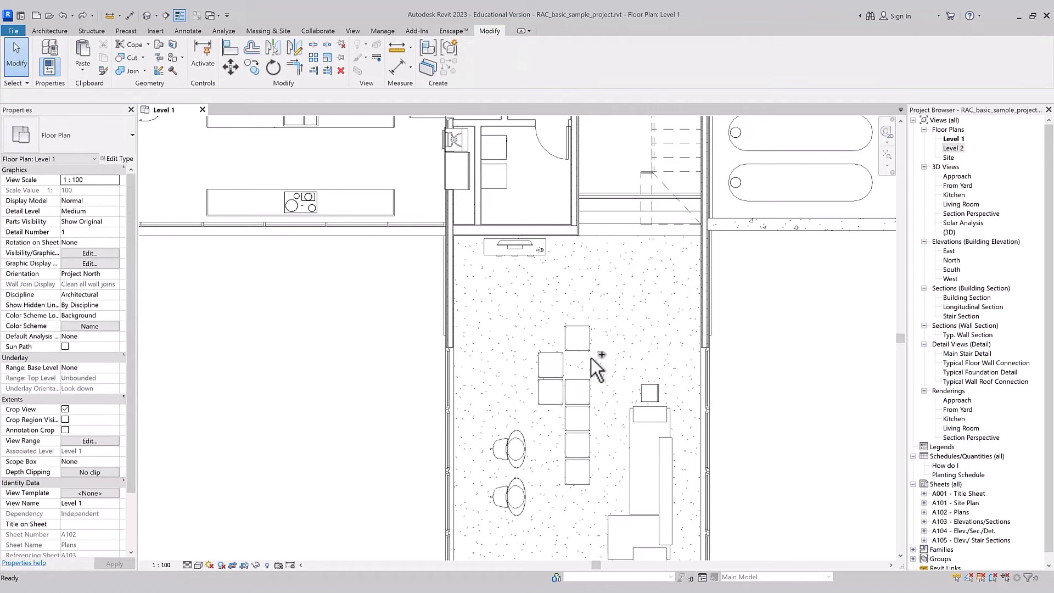
pyautogui.hotkey('ctrl', 'z')
# Step: Turn on the Lock option of the Align tool, and try the bottom ottoman's vertical centerline as the alignment reference
pyautogui.press('a')
pyautogui.press('l')
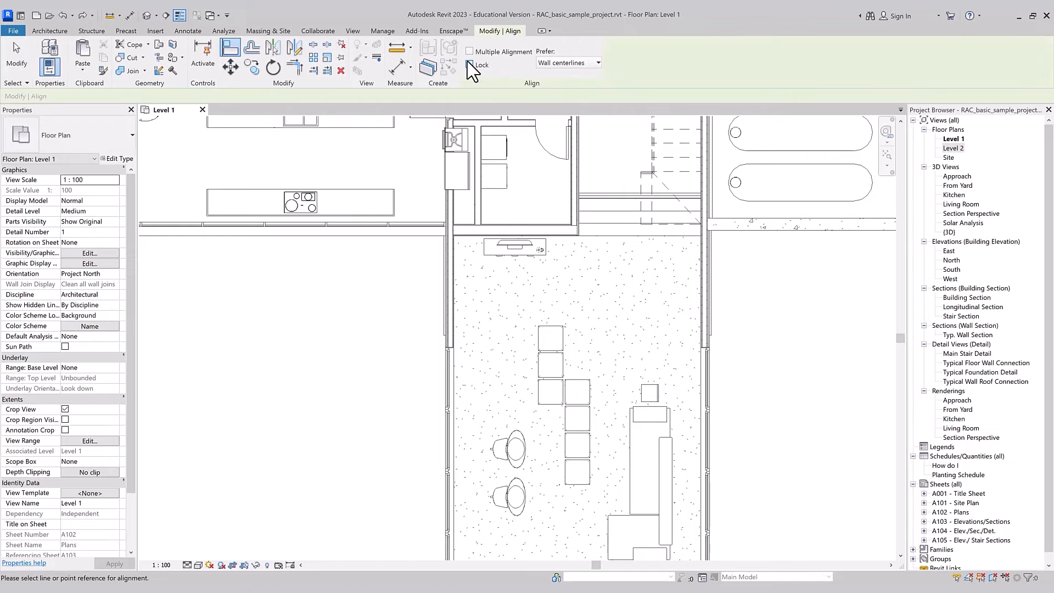
pyautogui.click(470, 64)
pyautogui.click(574, 473)
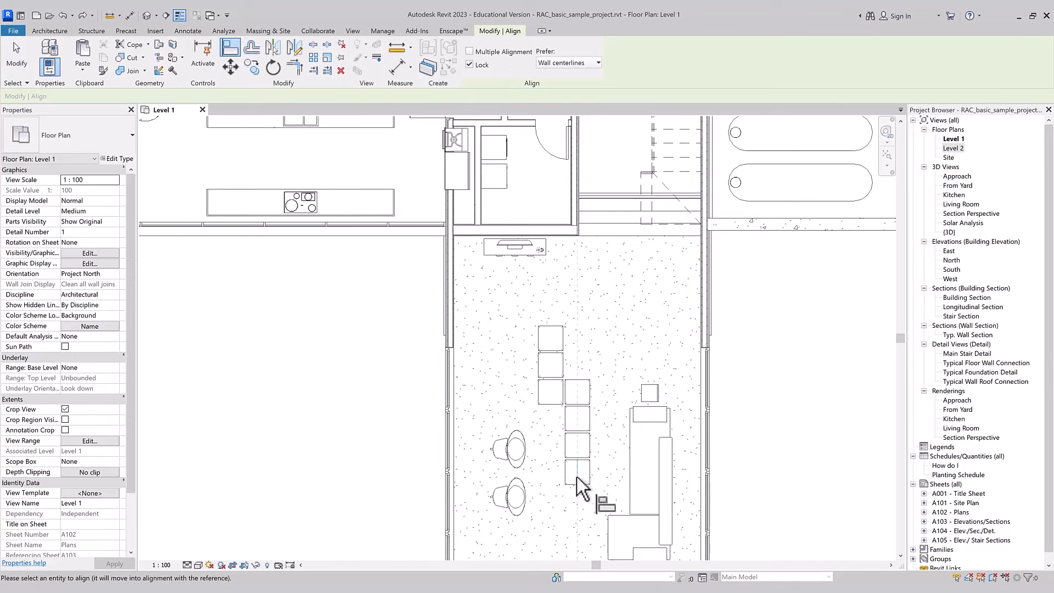
pyautogui.press('Escape')
pyautogui.press('Escape')
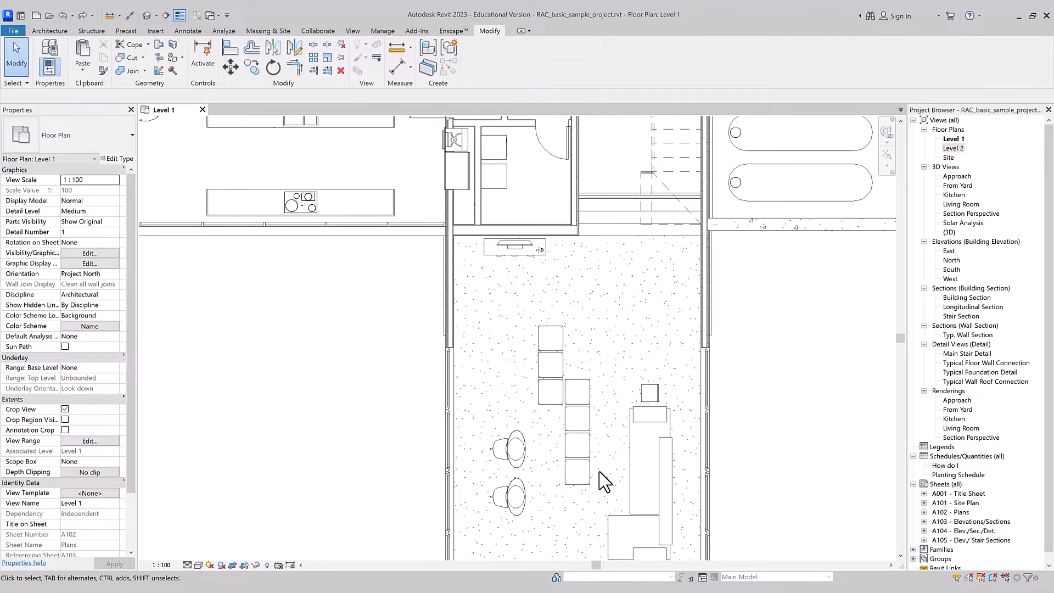
# Step: Align the third ottoman of the first column with the horizontal centerline of the second column's bottom ottoman, keeping Lock on
pyautogui.press('a')
pyautogui.press('l')
pyautogui.click(577, 472)
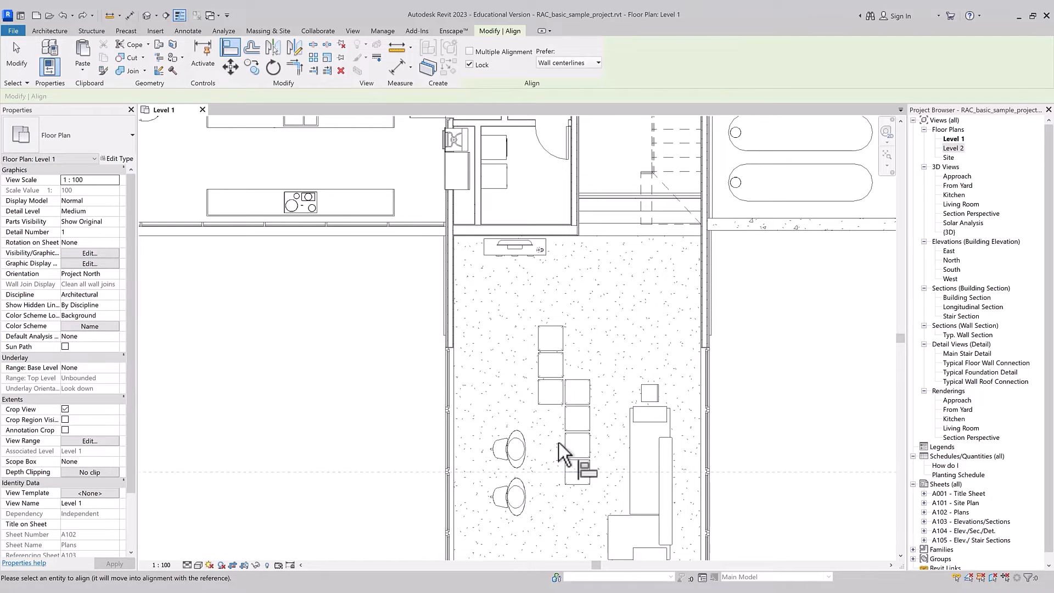
pyautogui.click(555, 390)
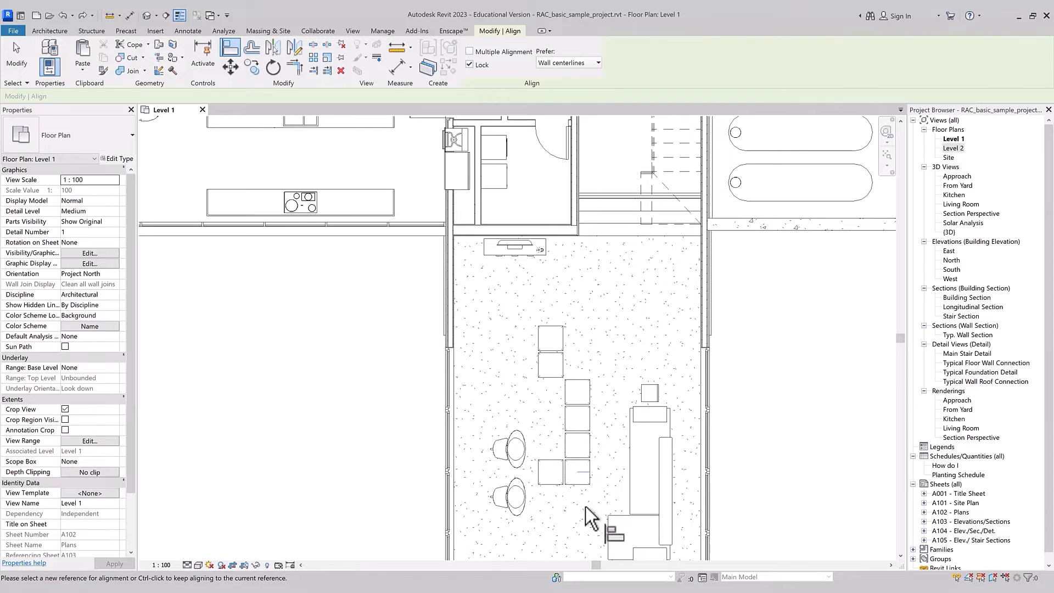
pyautogui.press('Escape')
pyautogui.press('Escape')
# Step: Move the bottom ottoman down to test its locked alignment, and undo the move and the alignment
pyautogui.click(589, 482)
pyautogui.scroll(2, 591, 482)
pyautogui.scroll(2, 591, 480)
pyautogui.moveTo(591, 467); pyautogui.dragTo(589, 516)
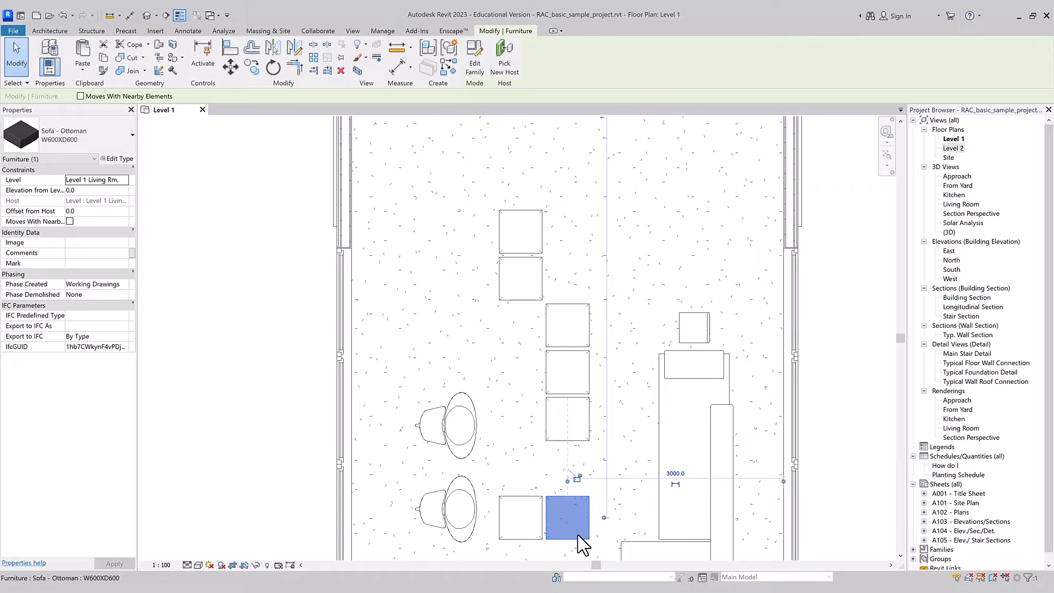
pyautogui.hotkey('ctrl', 'z')
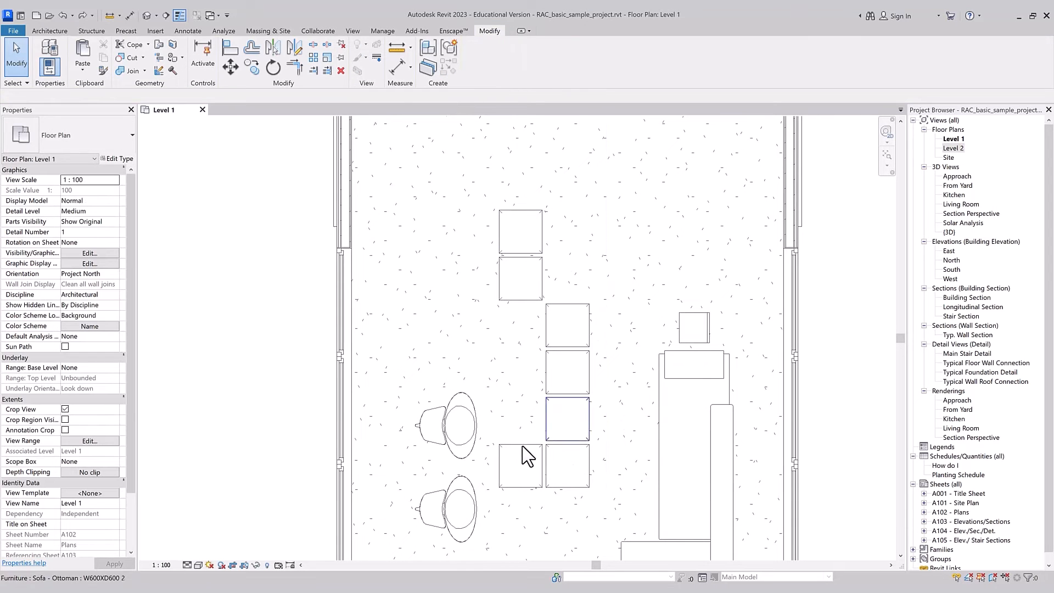
pyautogui.hotkey('ctrl', 'z')
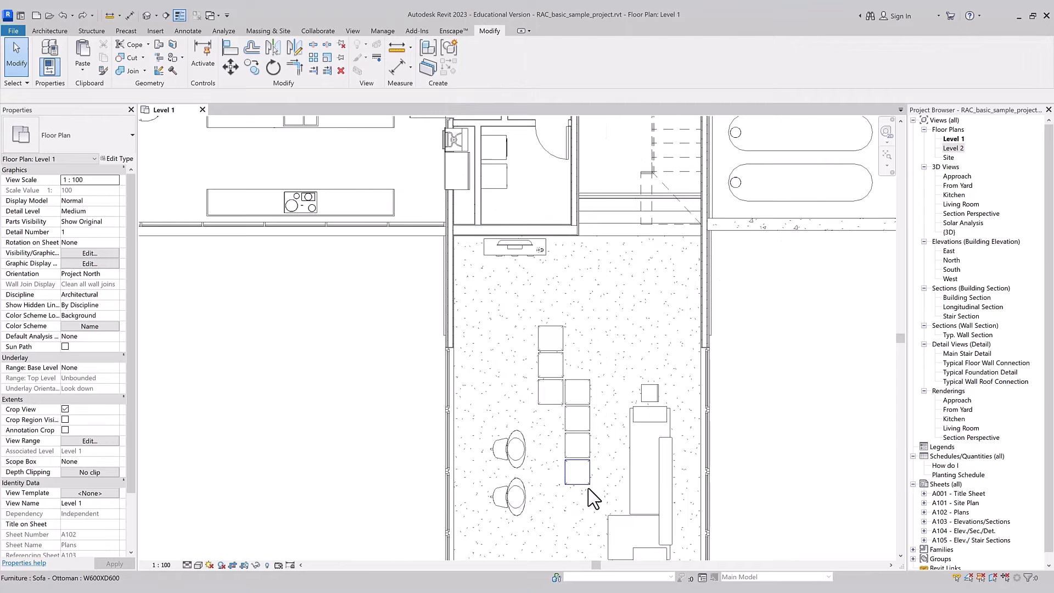
# Step: Start the Align tool with Multiple Alignment turned on and Lock turned off
pyautogui.press('a')
pyautogui.press('l')
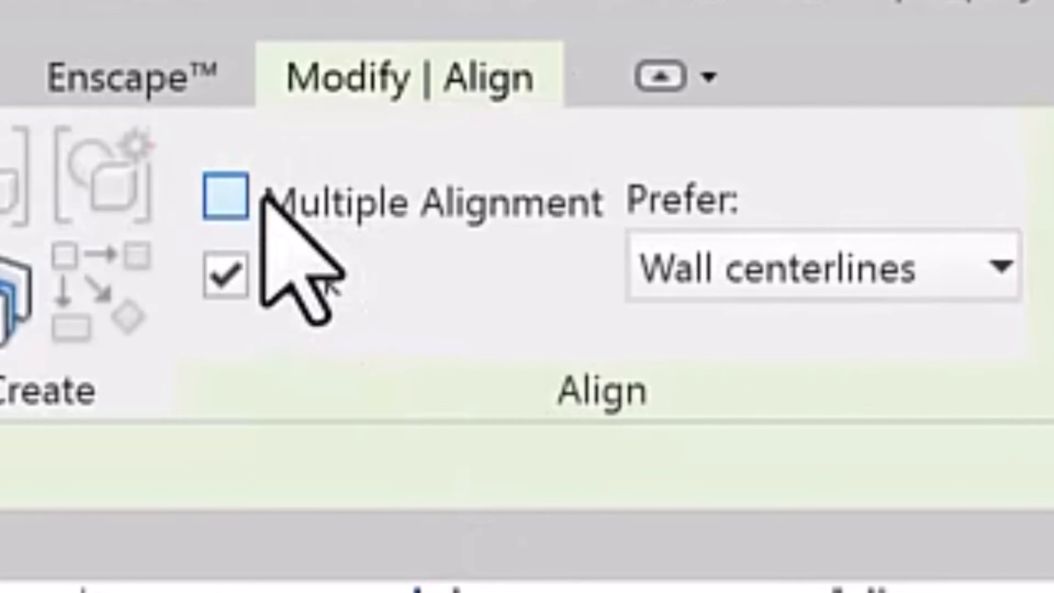
pyautogui.click(263, 196)
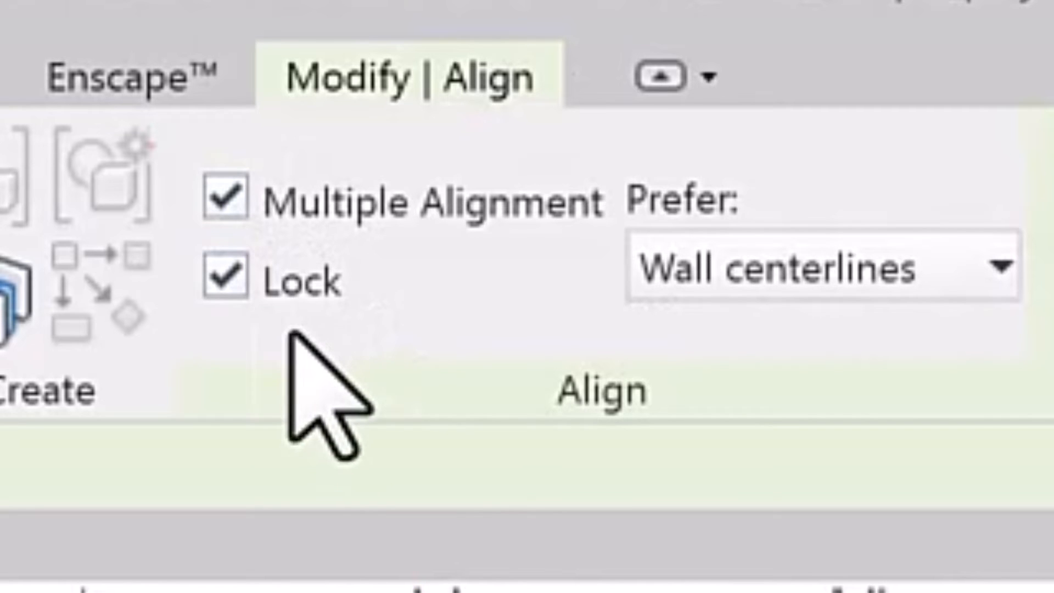
pyautogui.click(230, 283)
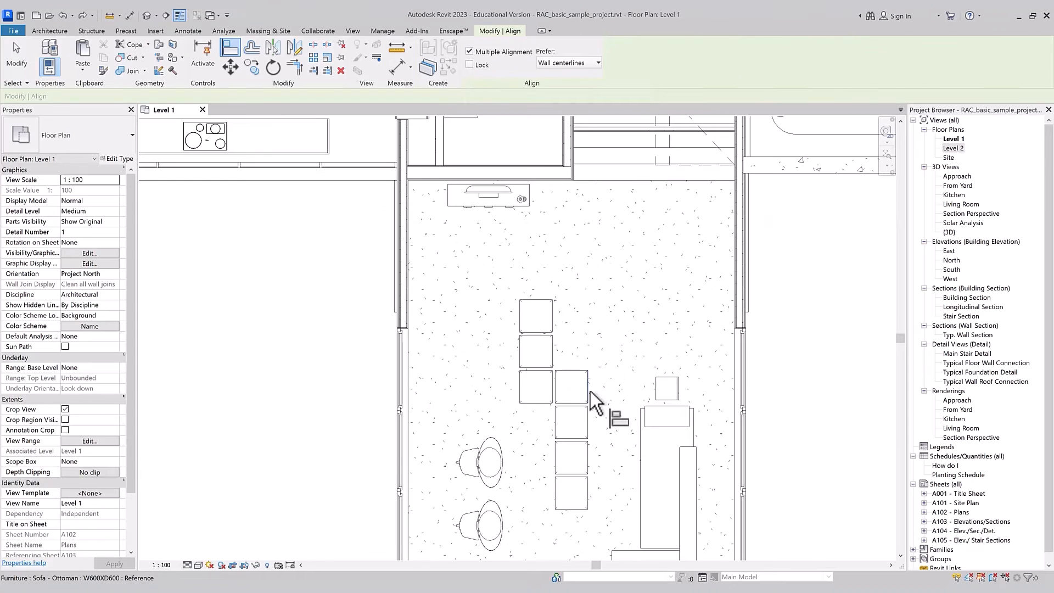
# Step: Align the first column's two upper ottomans, the TV cabinet and the laundry appliances with the right edge of the second column's top ottoman
pyautogui.click(589, 391)
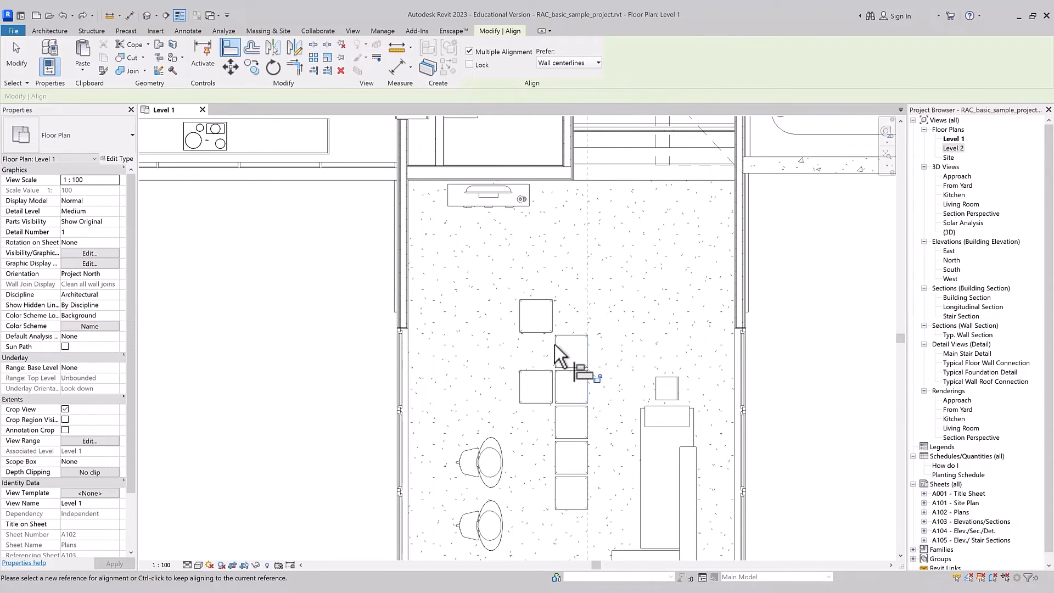
pyautogui.click(553, 313)
pyautogui.click(531, 190)
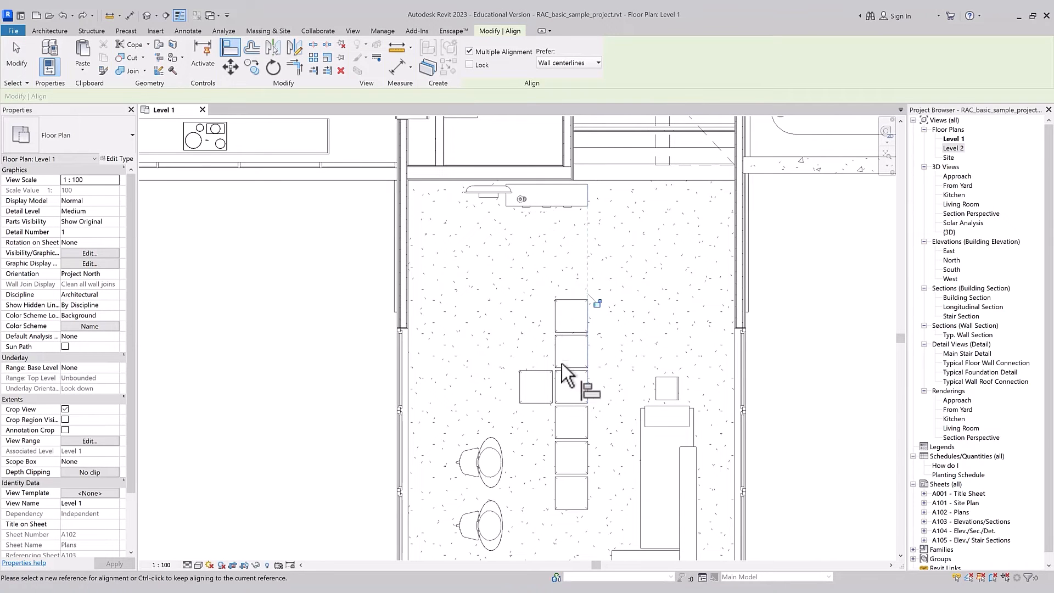
pyautogui.scroll(-2, 562, 395)
pyautogui.click(511, 206)
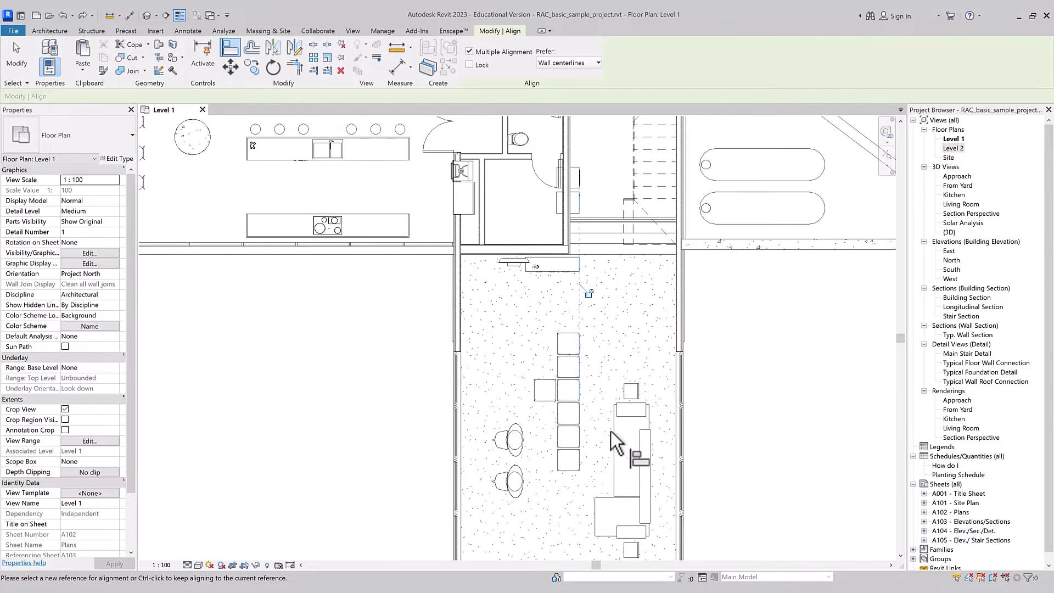
# Step: Review the Prefer options, keep Wall centerlines, and align the laundry room's vertical partition with the centerline of the toilet room's left wall
pyautogui.scroll(2, 557, 360)
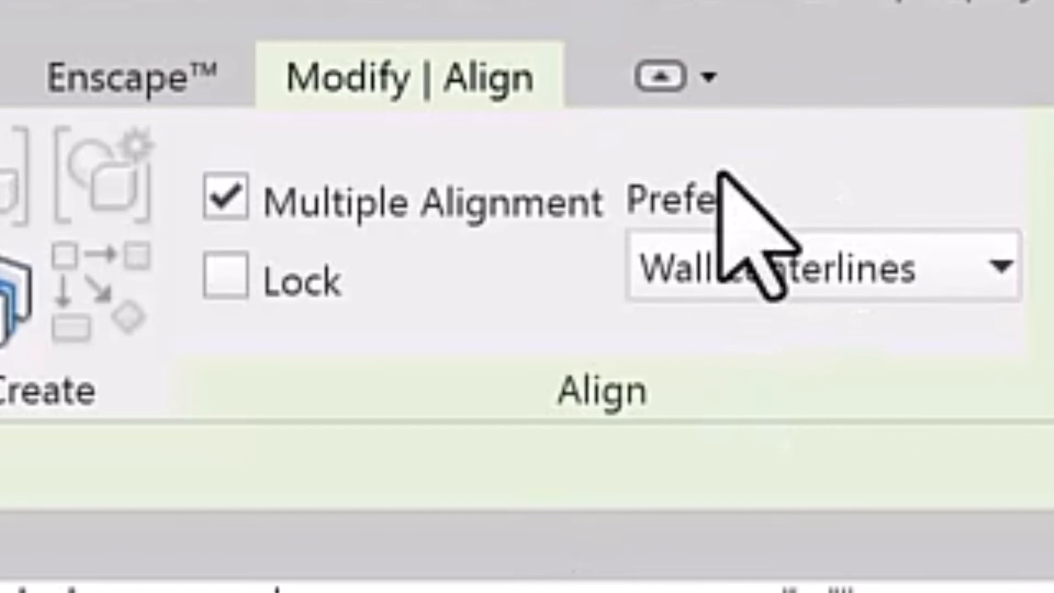
pyautogui.click(811, 283)
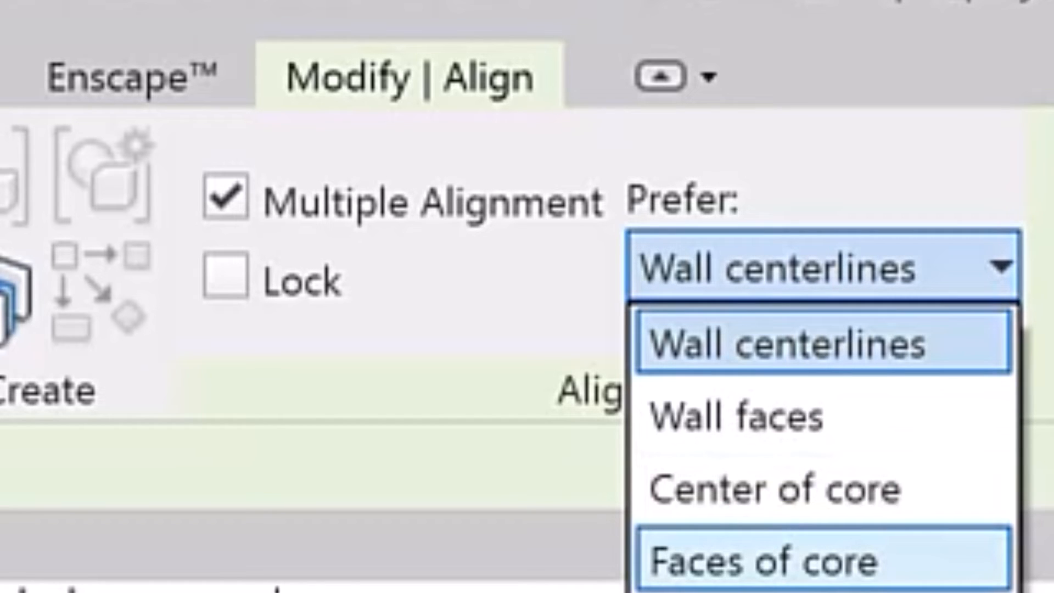
pyautogui.press('Escape')
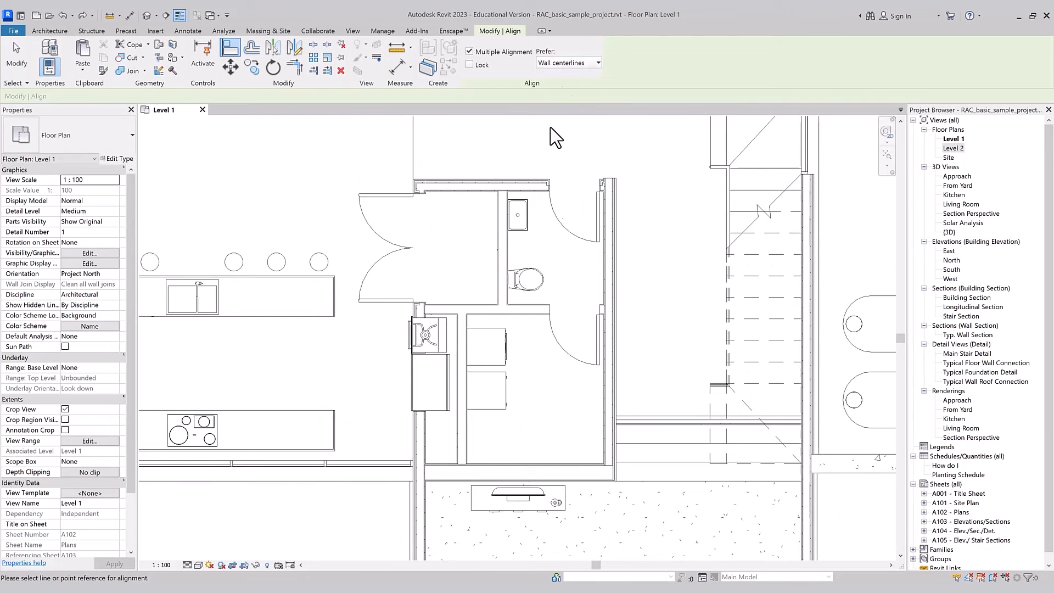
pyautogui.click(501, 268)
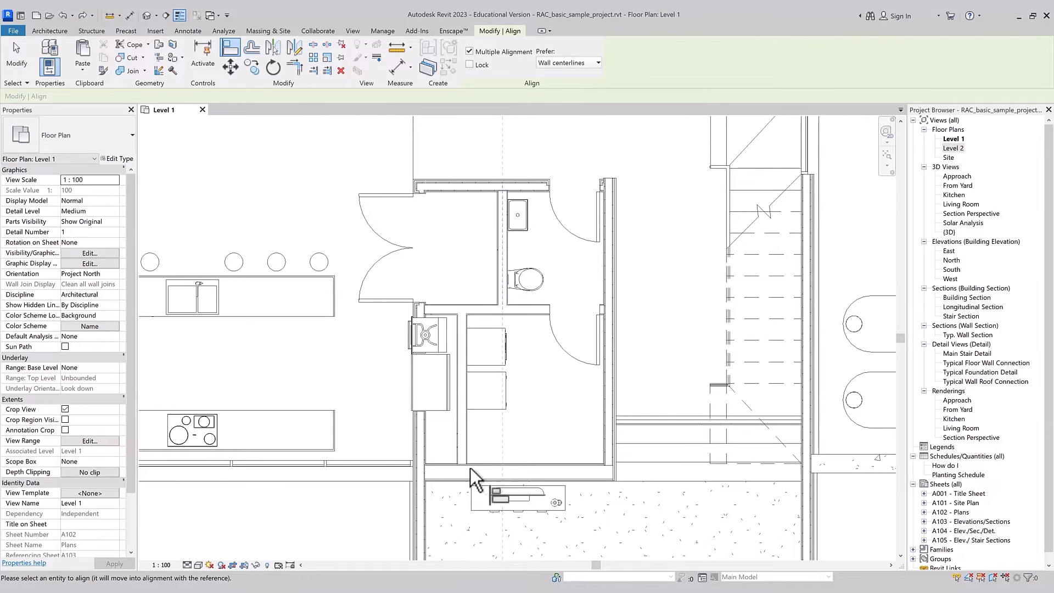
pyautogui.click(463, 446)
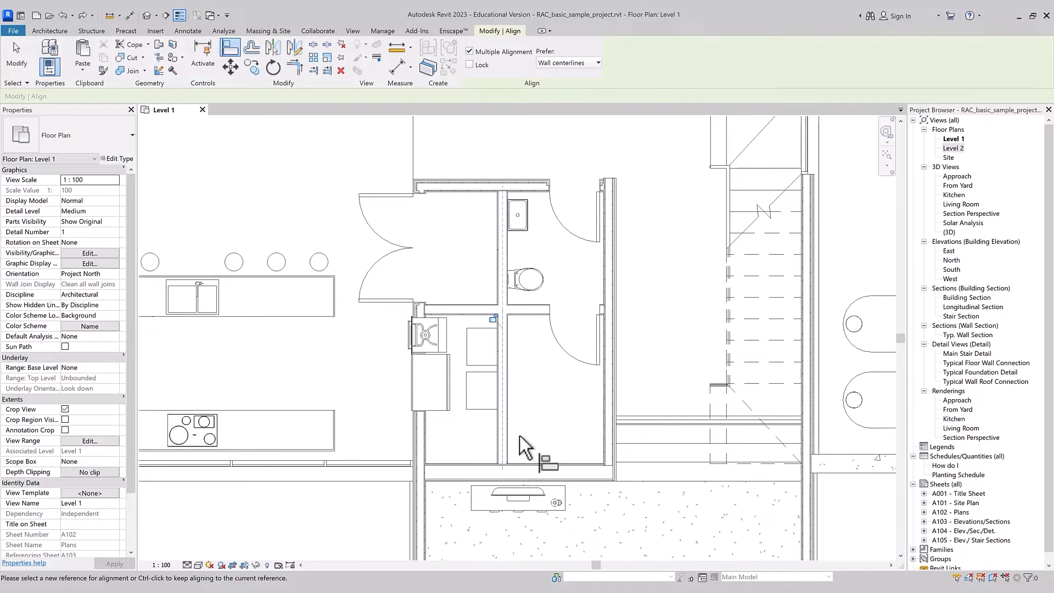
pyautogui.press('Escape')
pyautogui.press('Escape')
# Step: Draw a horizontal Interior - Partition wall about 1000 mm long below the kitchen, chained to a diagonal wall about 2000 mm long
pyautogui.scroll(-3, 582, 470)
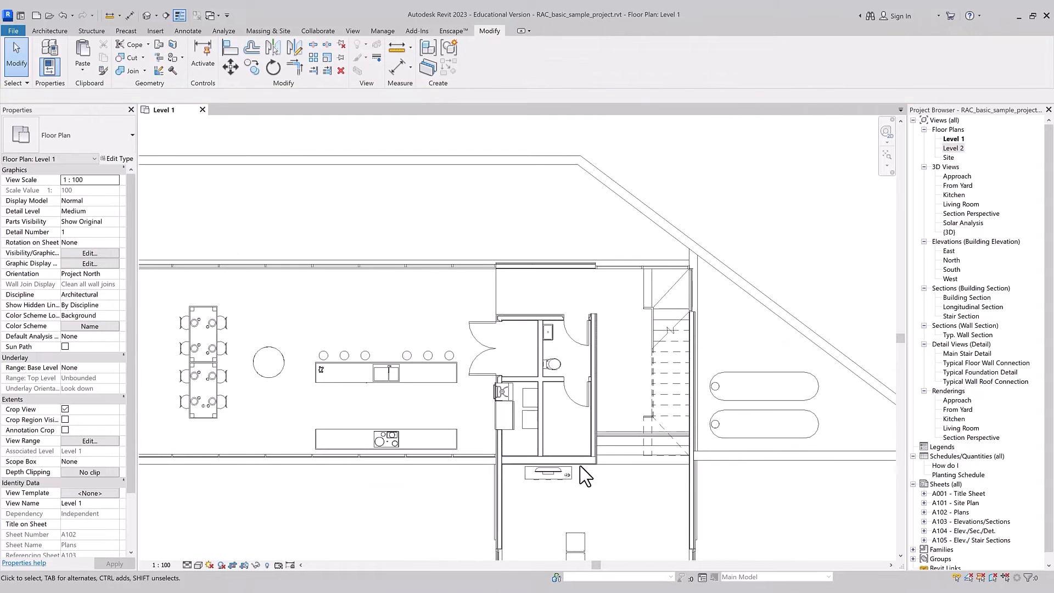
pyautogui.scroll(-3, 456, 521)
pyautogui.moveTo(505, 522); pyautogui.dragTo(505, 366, button='middle')
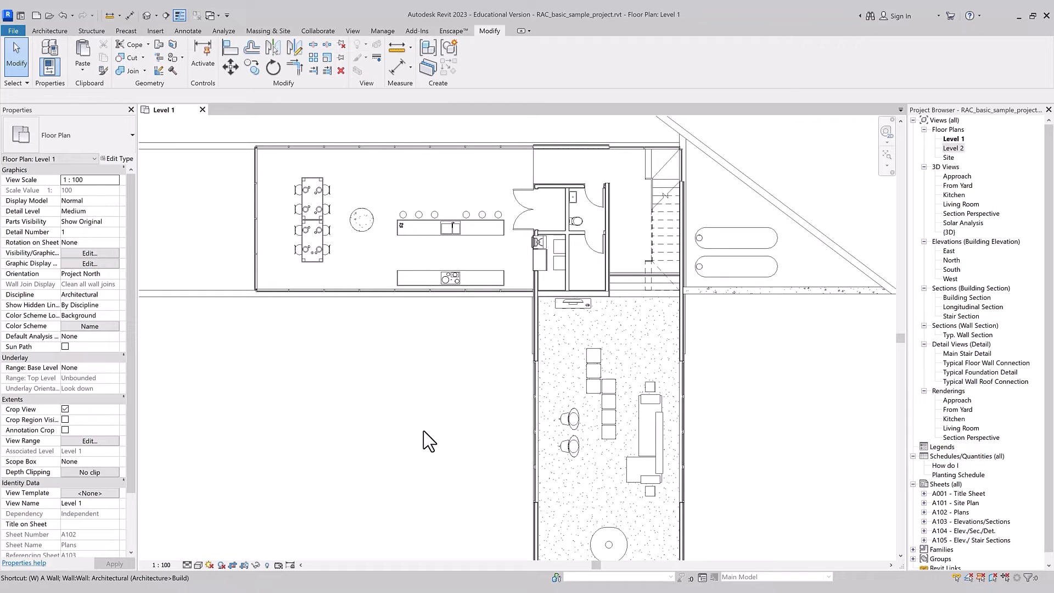
pyautogui.press('w')
pyautogui.press('a')
pyautogui.scroll(2, 458, 321)
pyautogui.click(417, 335)
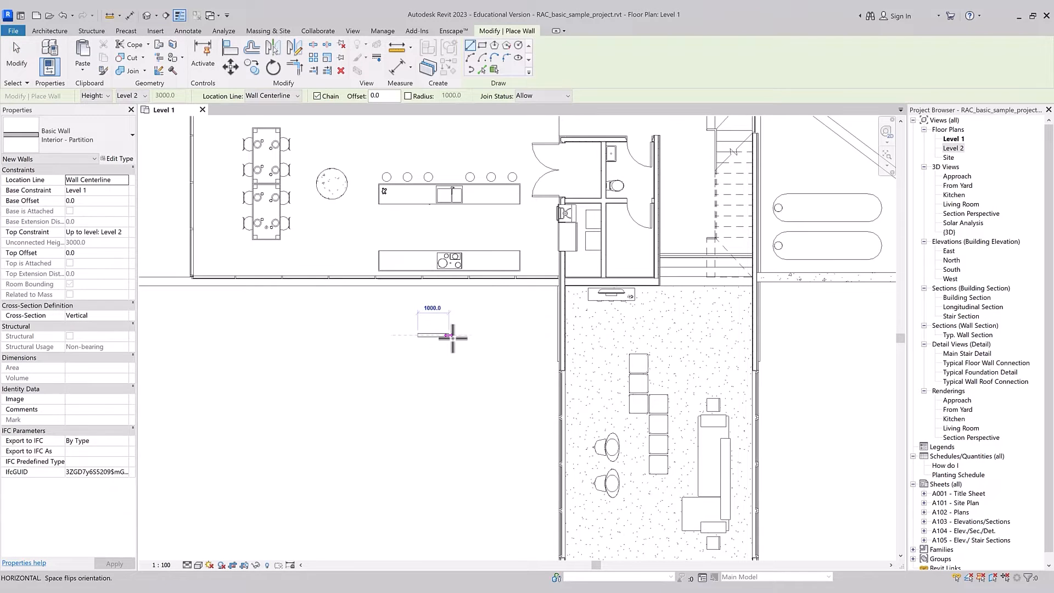
pyautogui.click(458, 335)
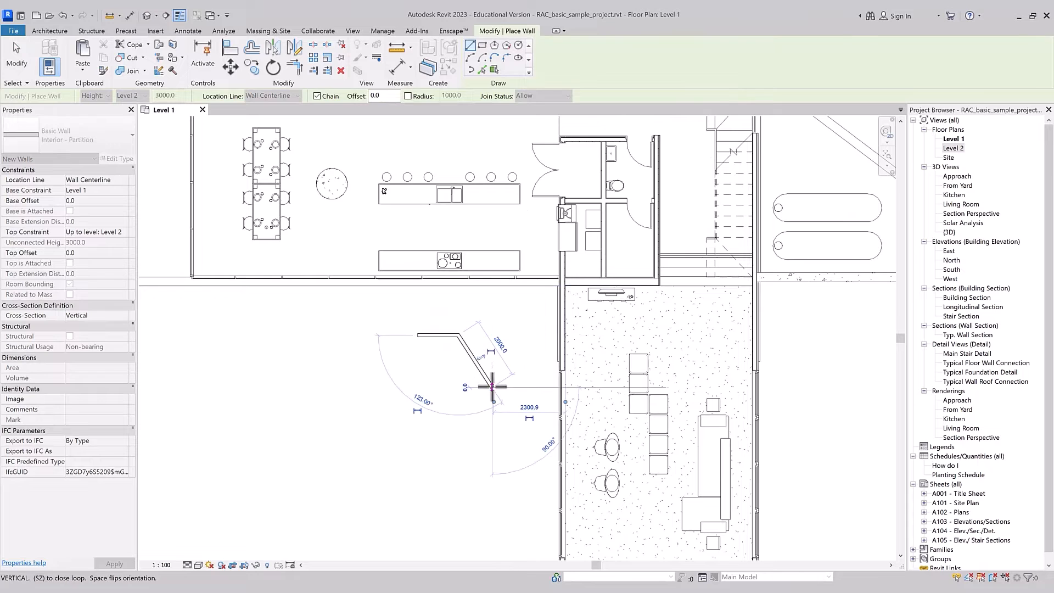
pyautogui.click(493, 387)
pyautogui.press('Escape')
pyautogui.press('Escape')
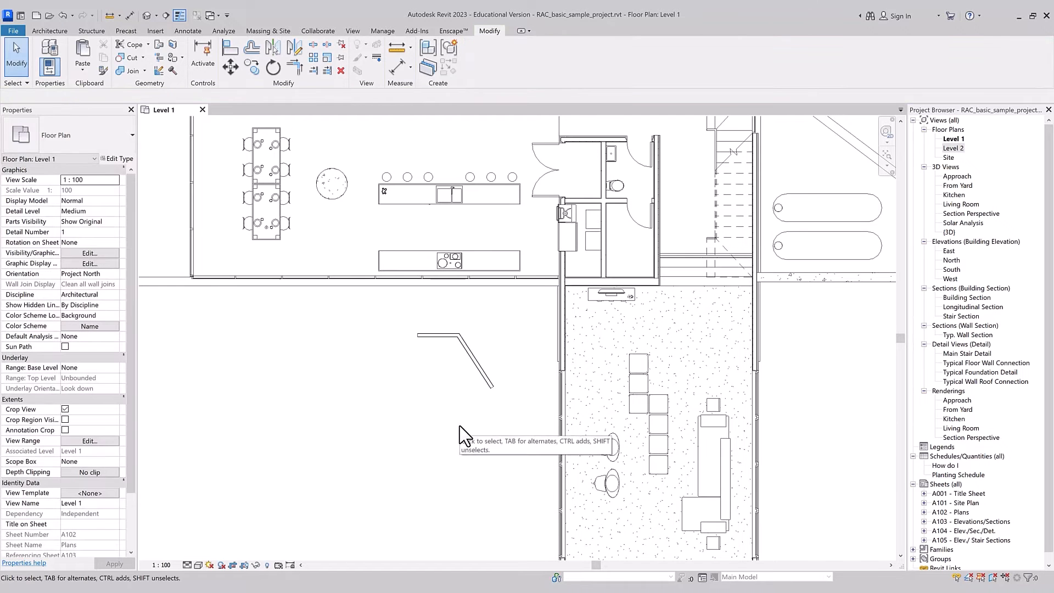
# Step: Align the horizontal partition wall with the centerline of the diagonal wall
pyautogui.press('a')
pyautogui.press('l')
pyautogui.click(471, 354)
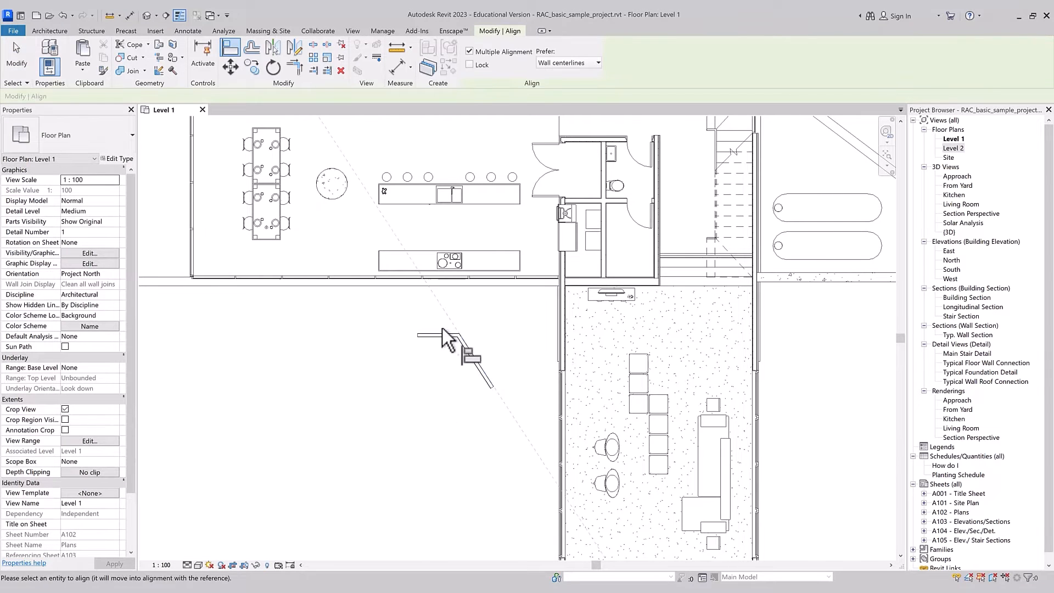
pyautogui.click(442, 333)
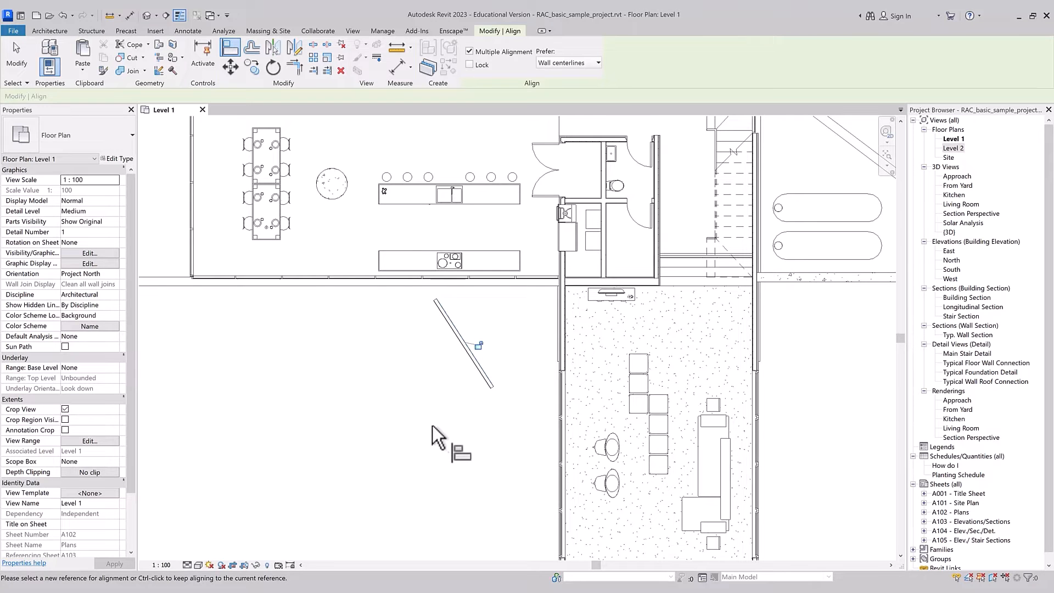
pyautogui.press('Escape')
# Step: Move the first column's top ottoman up and to the left, and rotate it counterclockwise
pyautogui.moveTo(645, 366); pyautogui.dragTo(636, 349)
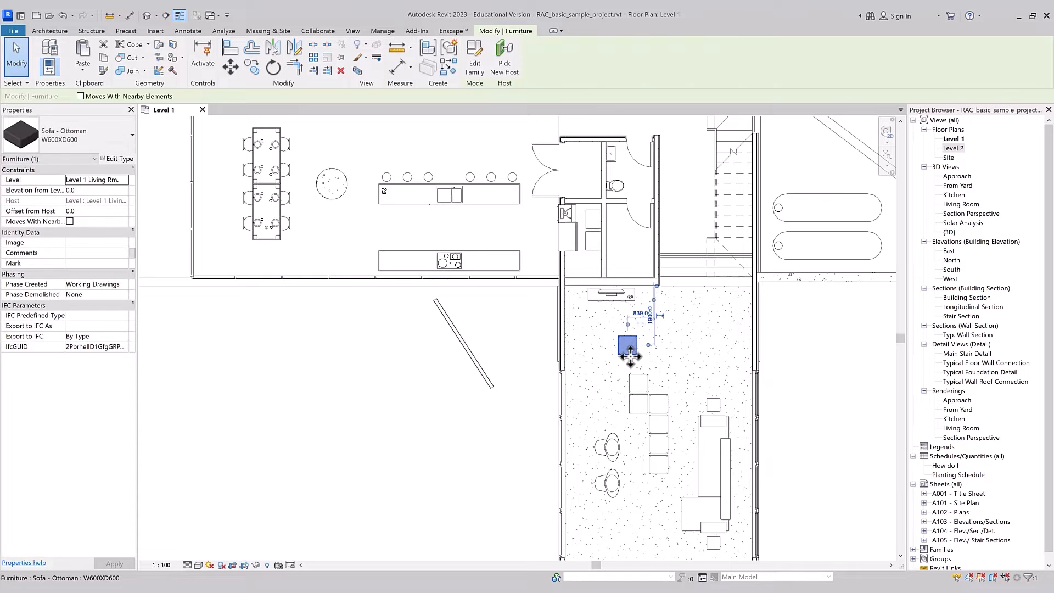
pyautogui.press('o')
pyautogui.click(652, 334)
pyautogui.click(646, 321)
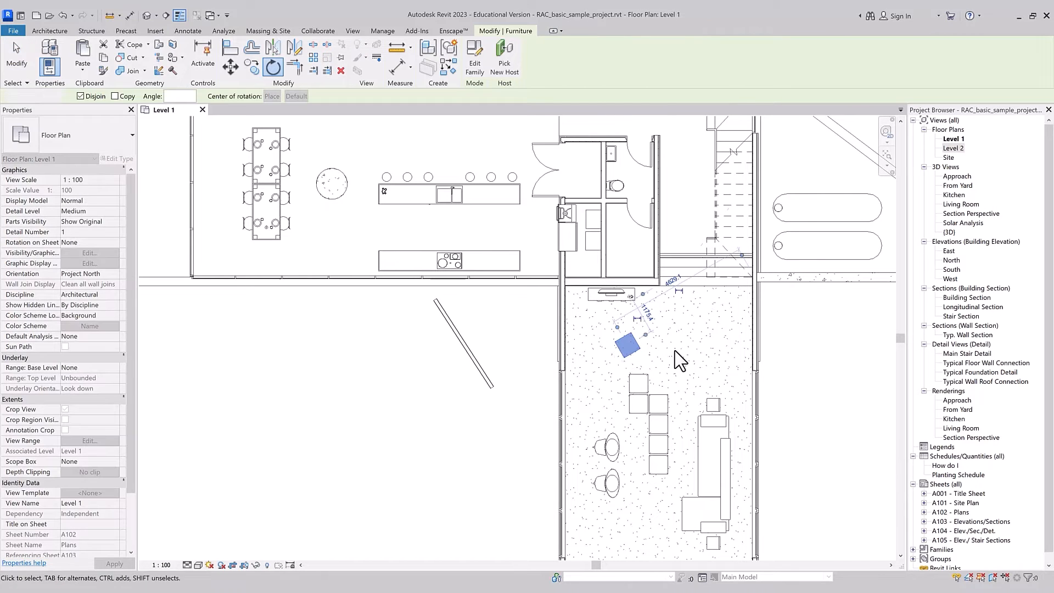
pyautogui.press('Escape')
# Step: Align the rotated ottoman with the right edge of the ottoman below it
pyautogui.press('a')
pyautogui.press('l')
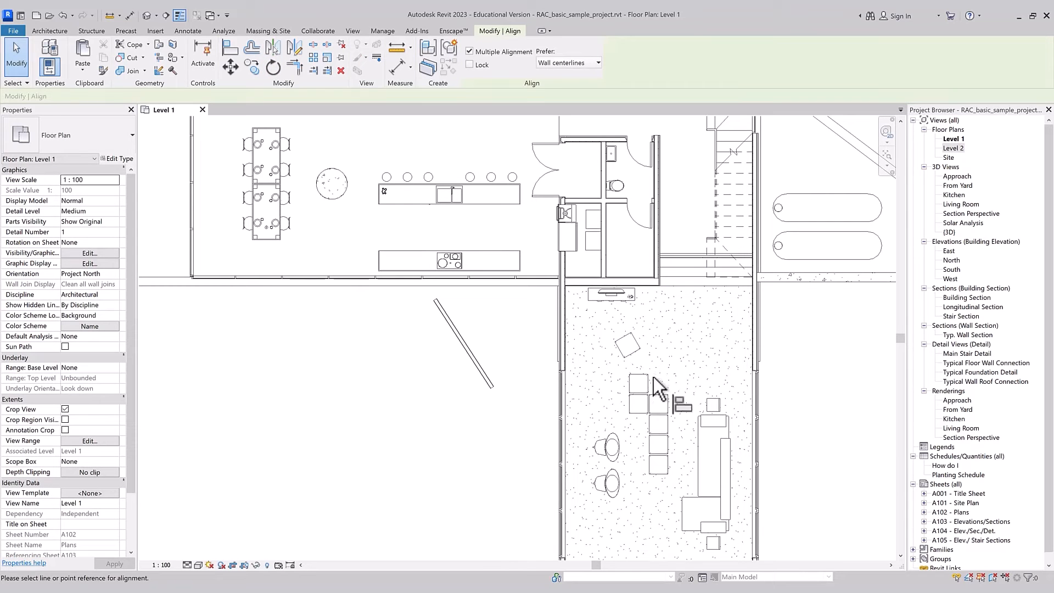
pyautogui.click(650, 388)
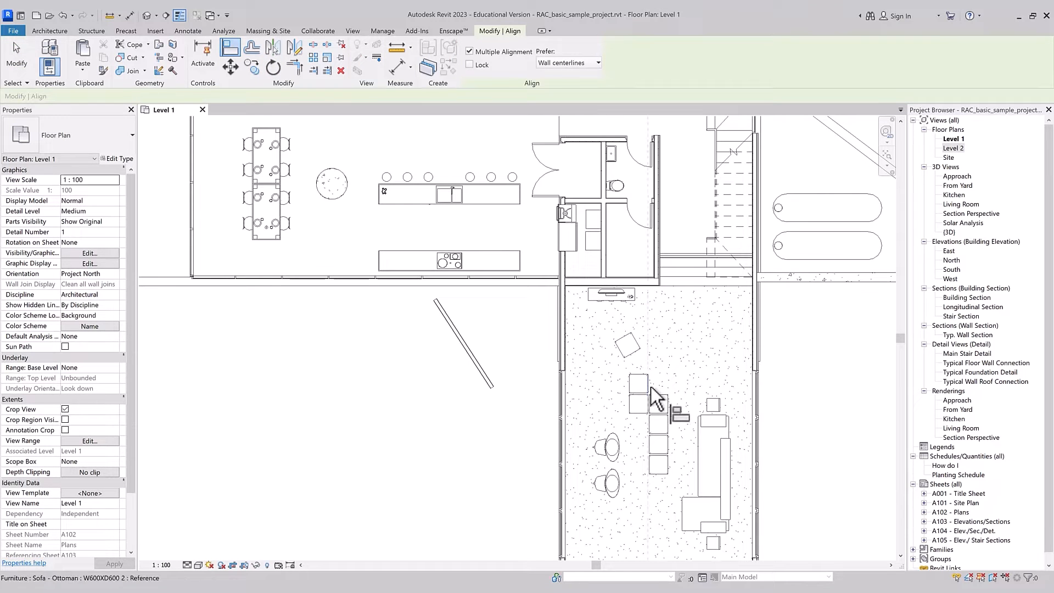
pyautogui.click(638, 337)
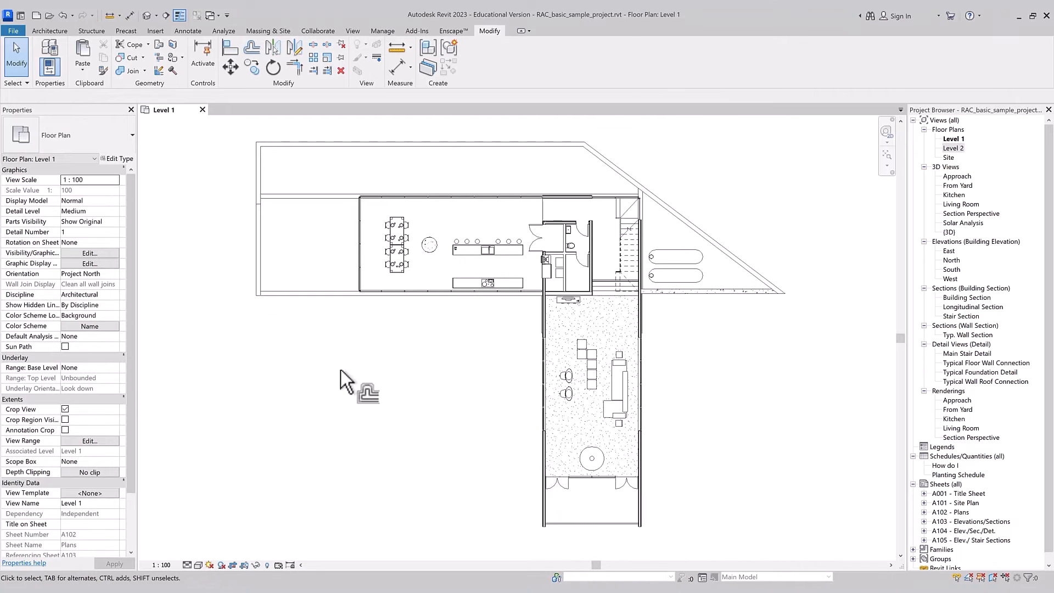
# Step: Start the Offset tool, compare the Graphical and Numerical methods, and set it to Graphical with Copy on
pyautogui.press('o')
pyautogui.press('f')
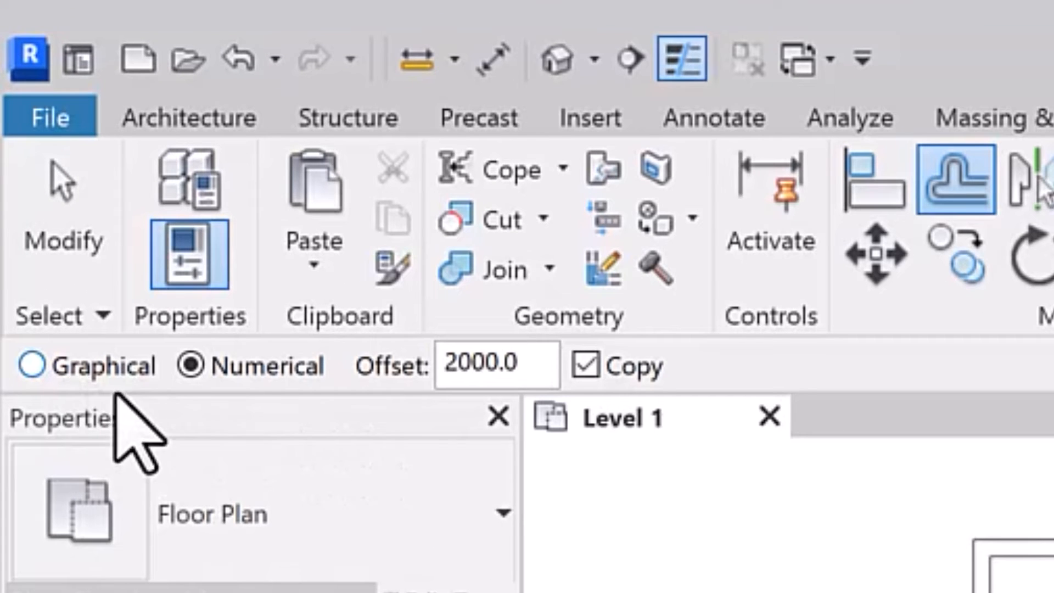
pyautogui.click(96, 375)
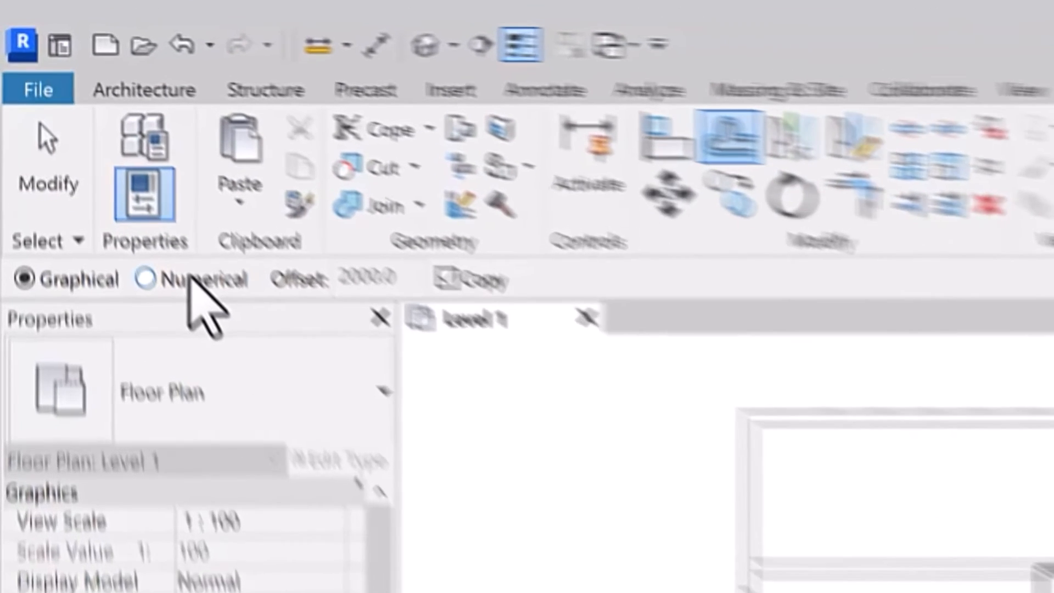
pyautogui.click(66, 96)
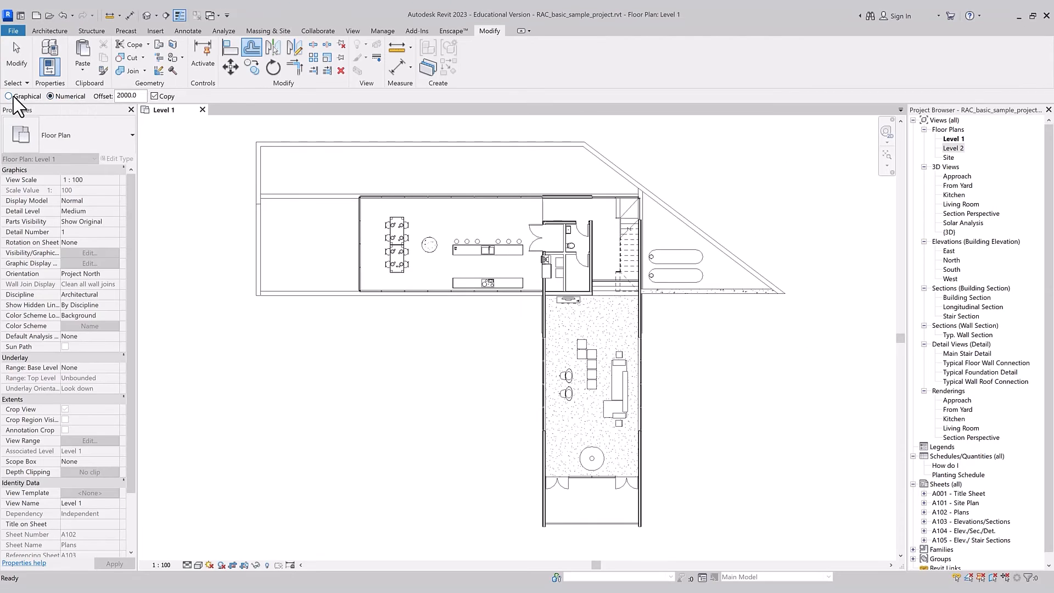
pyautogui.click(13, 96)
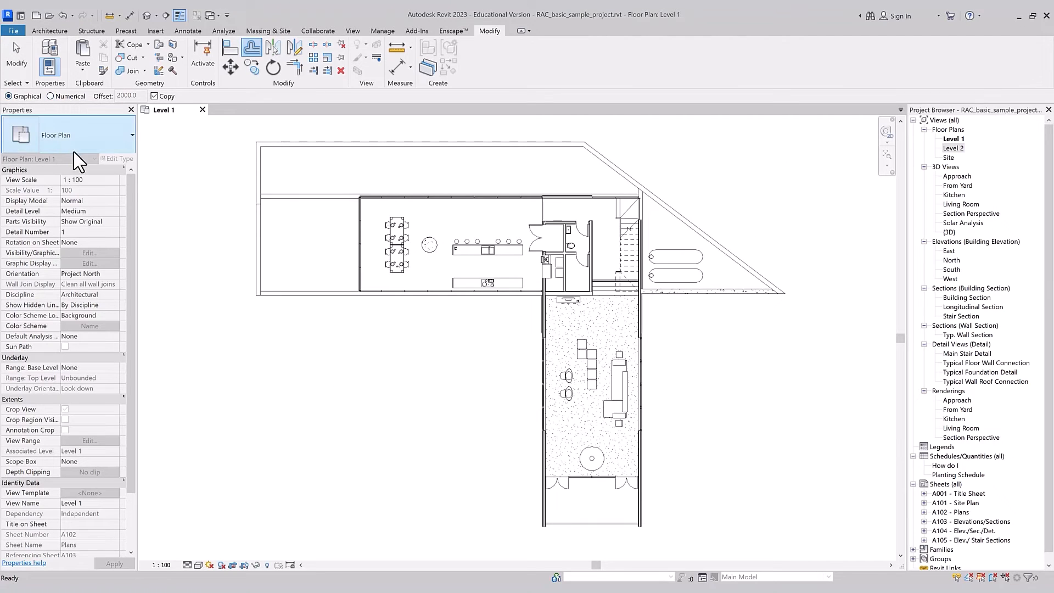
# Step: Offset a copy of the dining area's left curtain wall 1000 mm outward using the Graphical method
pyautogui.click(358, 256)
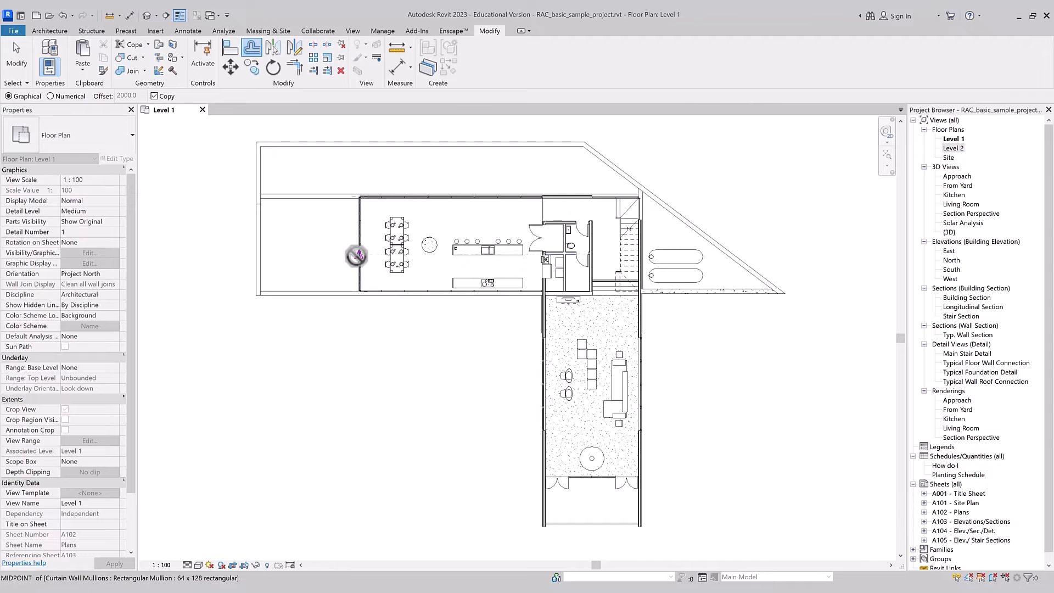
pyautogui.scroll(2, 321, 254)
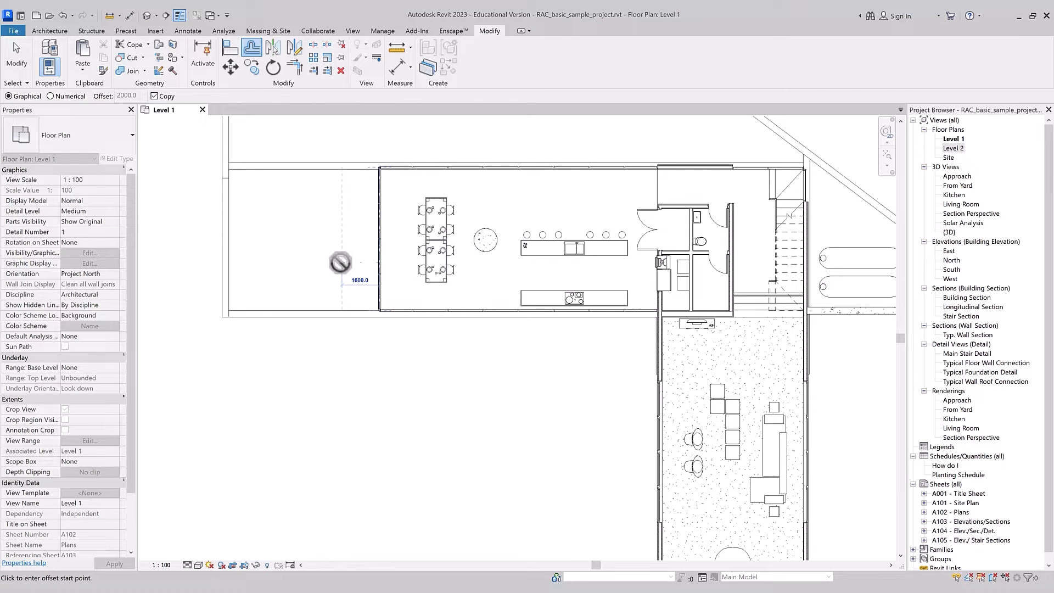
pyautogui.scroll(1, 340, 263)
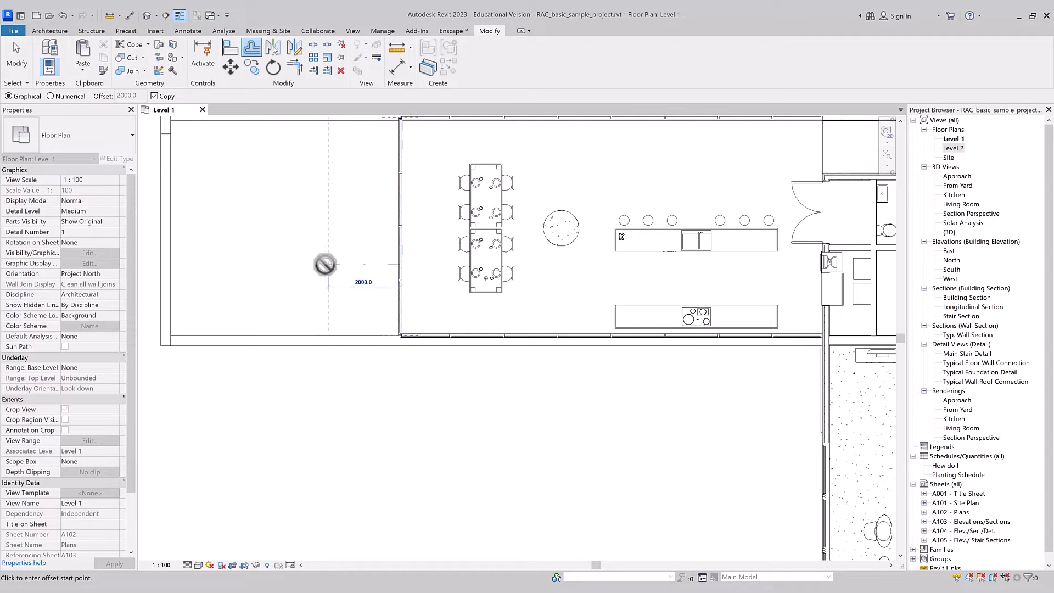
pyautogui.press('Return')
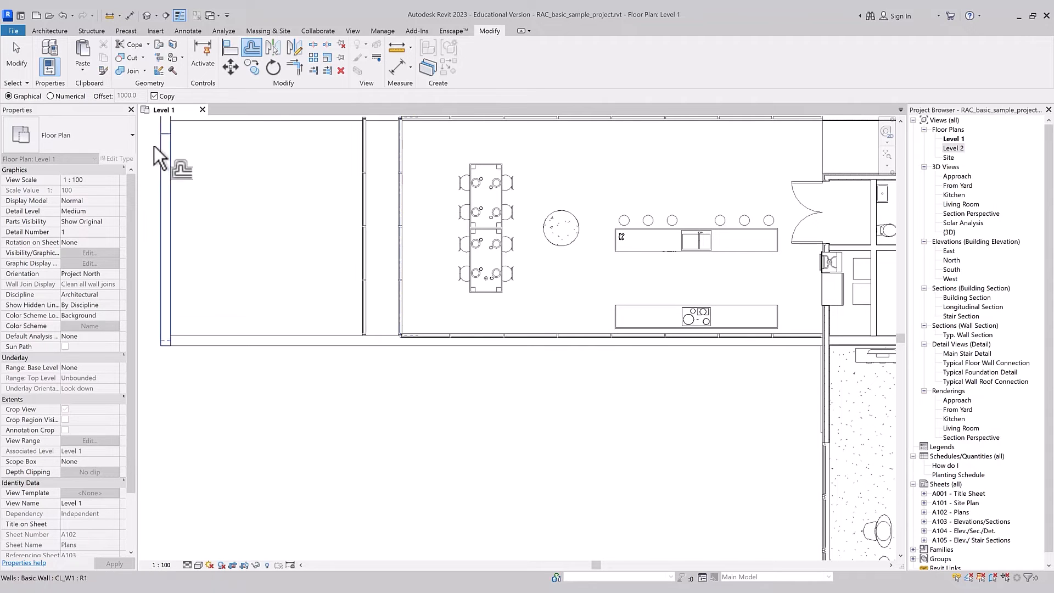
# Step: Offset copies of the new curtain wall by 2000 mm to both sides with the Numerical method, and dismiss the save reminder
pyautogui.click(50, 96)
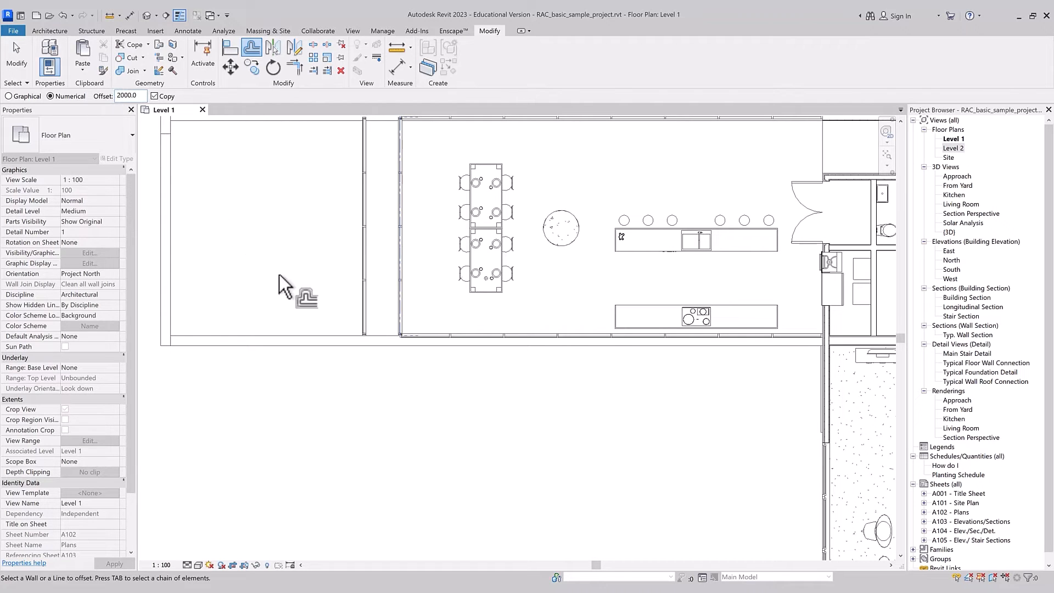
pyautogui.click(364, 292)
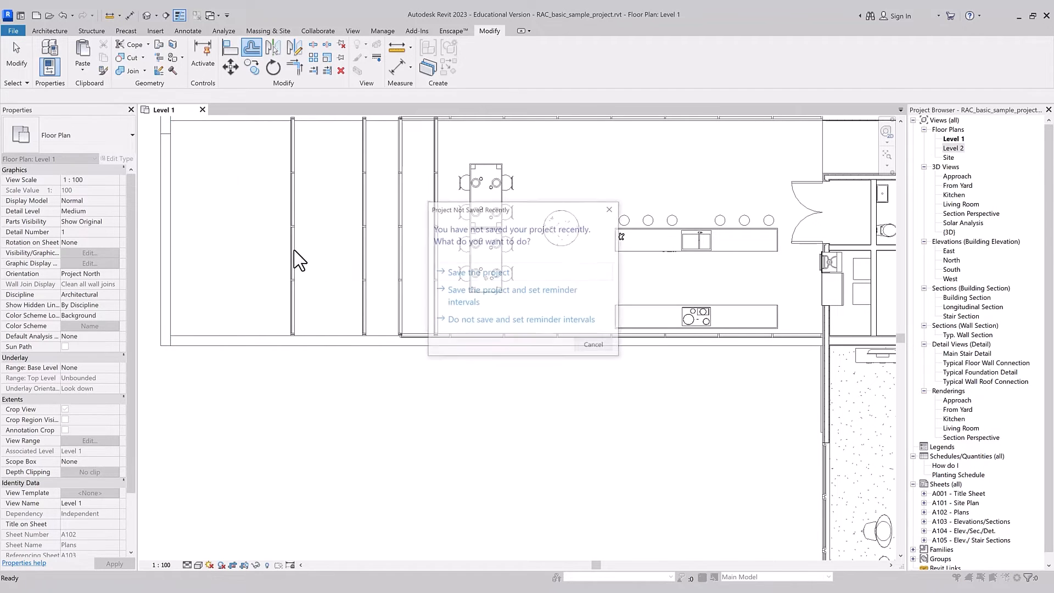
pyautogui.click(611, 209)
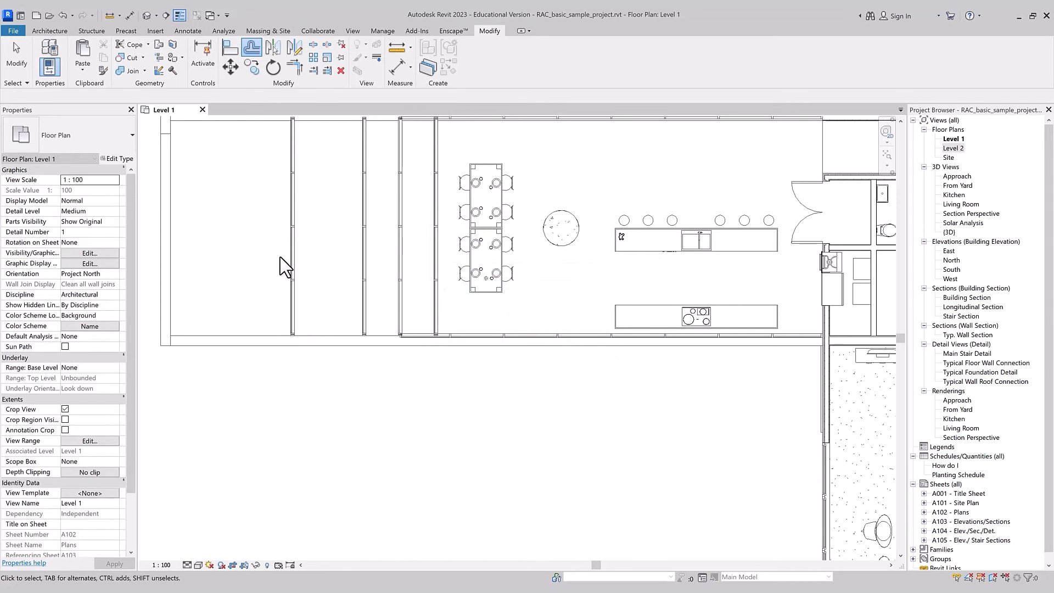
pyautogui.press('Escape')
# Step: Delete the outermost offset curtain wall copy on the left side of the plan
pyautogui.click(299, 269)
pyautogui.press('Delete')
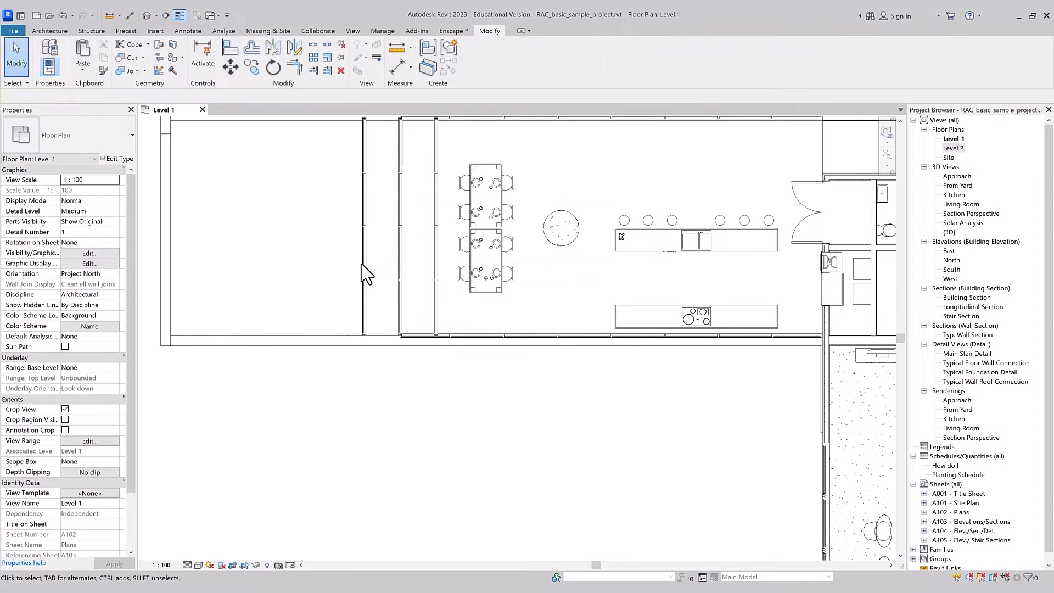
# Step: Delete the remaining offset curtain wall copies on both sides of the dining area's original left curtain wall
pyautogui.click(437, 249)
pyautogui.press('Delete')
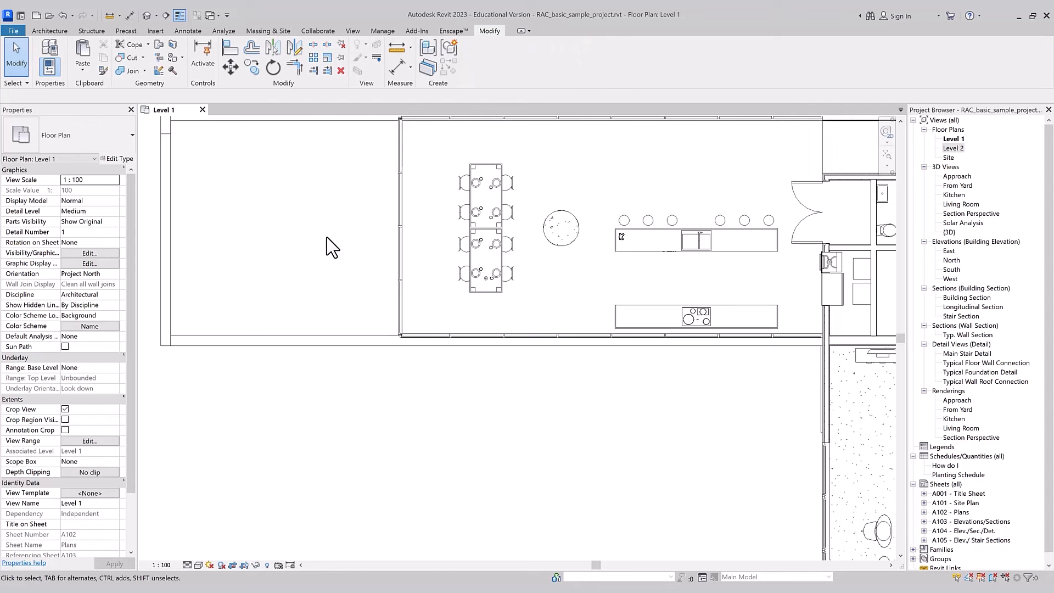
# Step: Offset the dining area's left curtain wall itself by 2000 mm with the Numerical method and Copy off
pyautogui.press('o')
pyautogui.press('f')
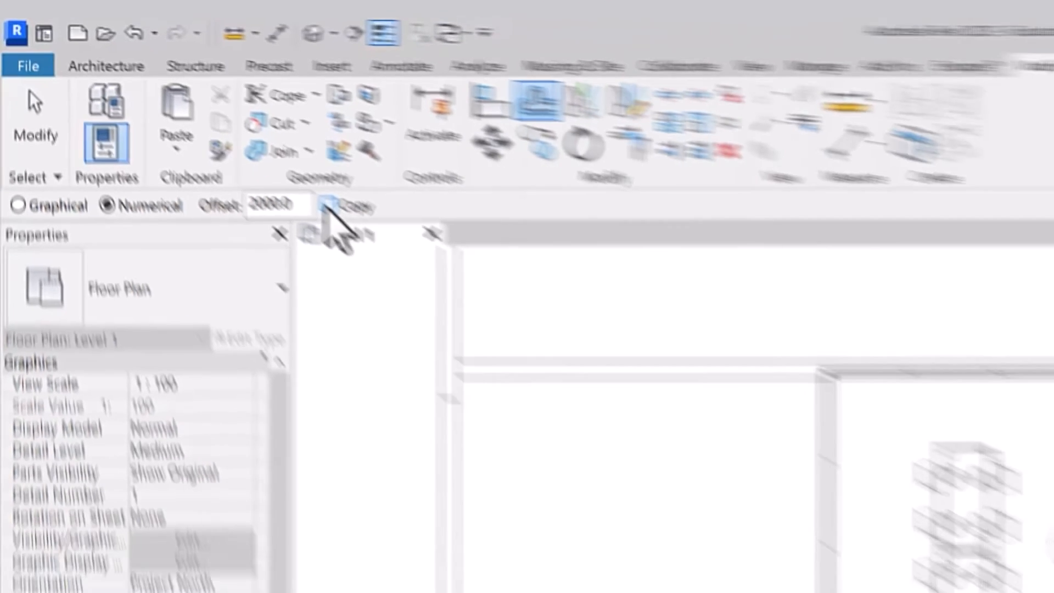
pyautogui.click(584, 372)
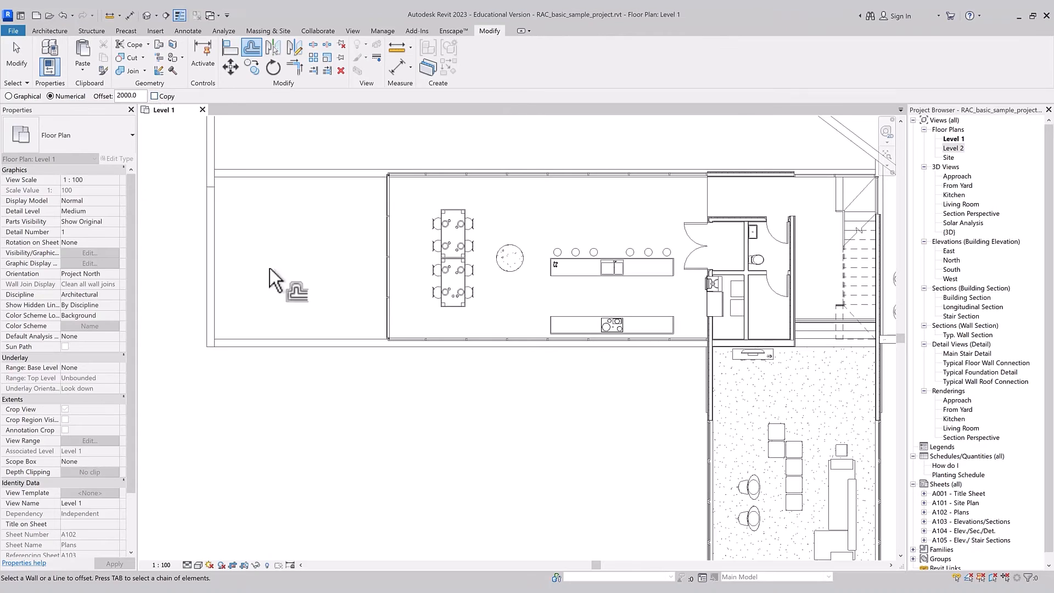
pyautogui.click(385, 283)
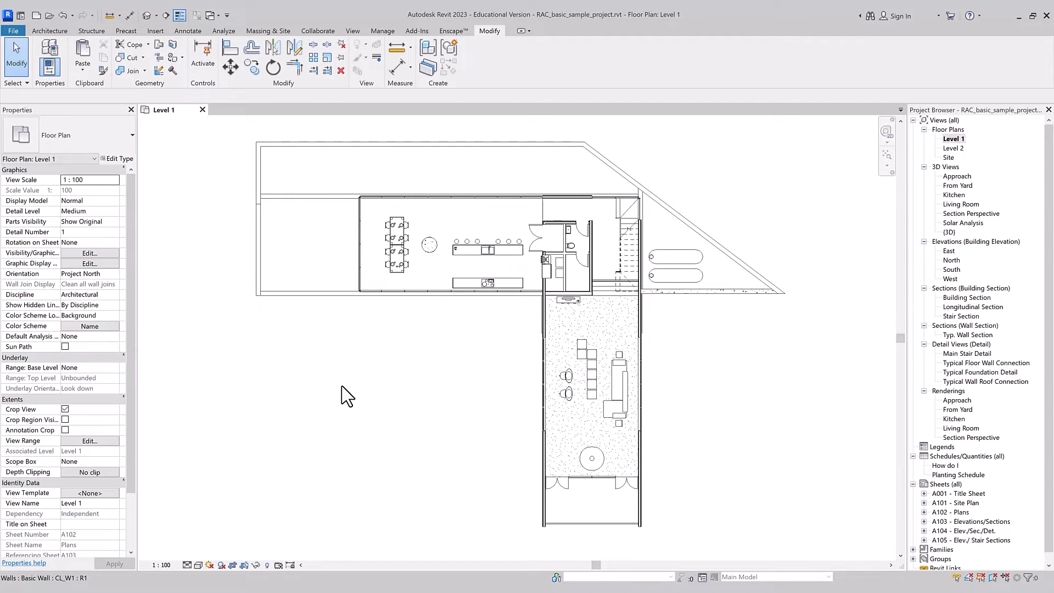
# Step: Mirror a copy of the left curtain wall about the dining table's lengthwise centre axis using Mirror - Pick Axis with Copy on
pyautogui.click(361, 275)
pyautogui.press('m')
pyautogui.press('m')
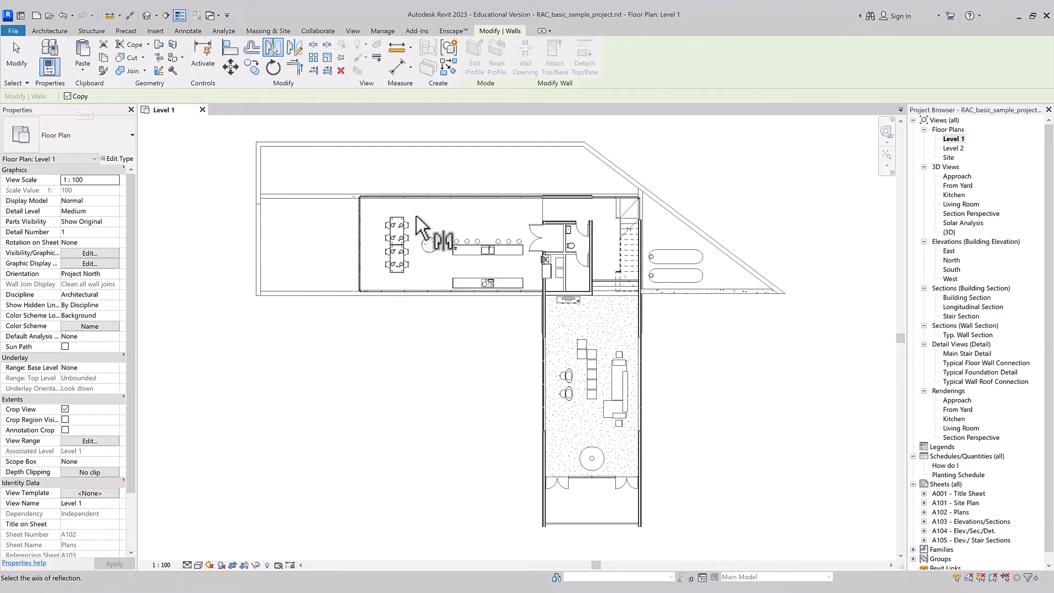
pyautogui.scroll(4, 353, 252)
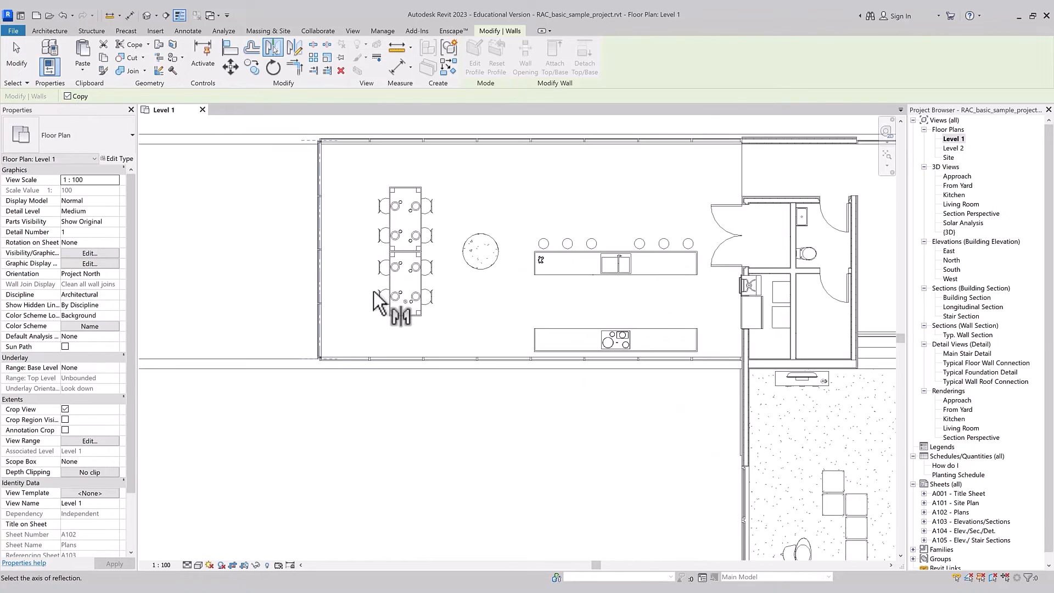
pyautogui.scroll(2, 403, 302)
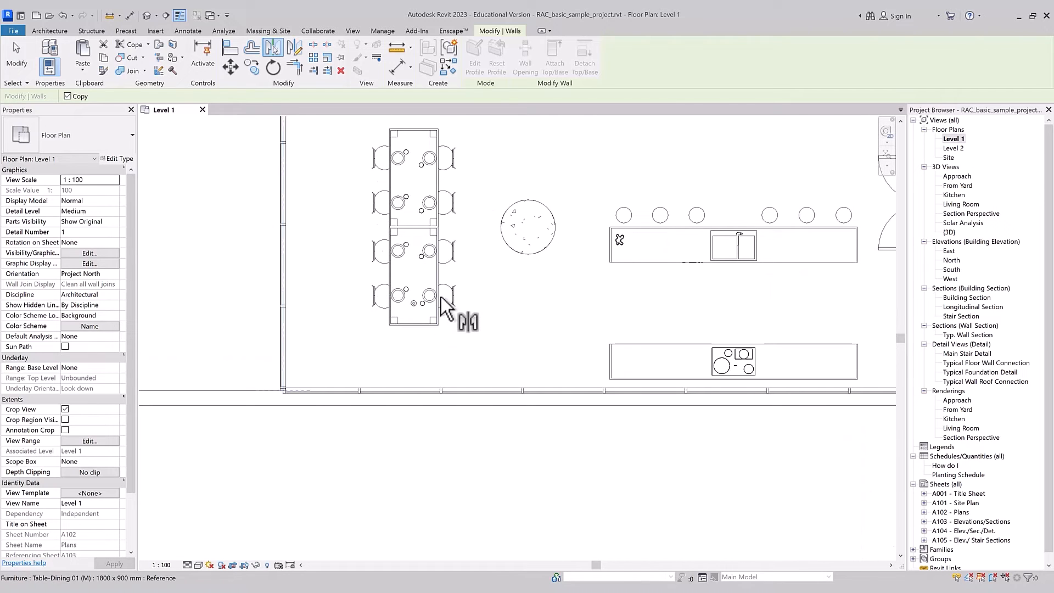
pyautogui.click(417, 283)
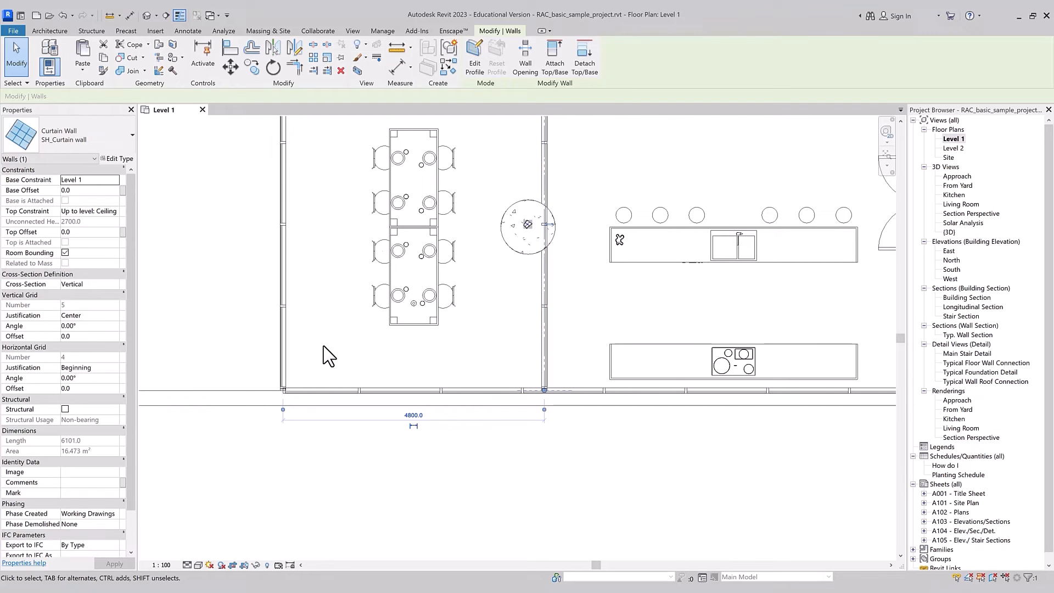
pyautogui.press('Escape')
pyautogui.scroll(-2, 330, 345)
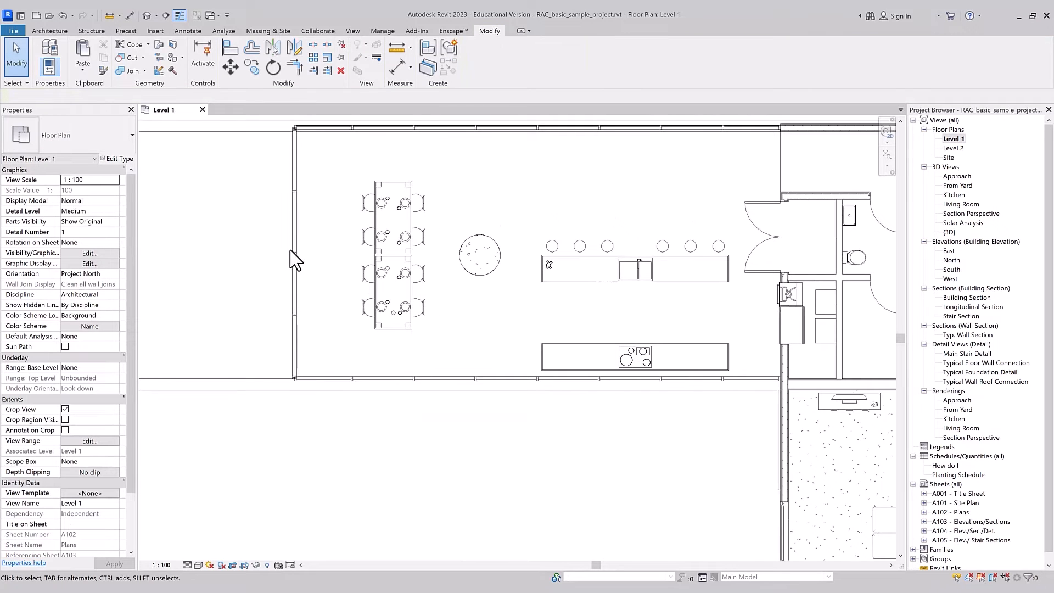
# Step: Mirror the left curtain wall about the round planter's vertical centre axis using Mirror - Pick Axis with Copy off
pyautogui.click(296, 226)
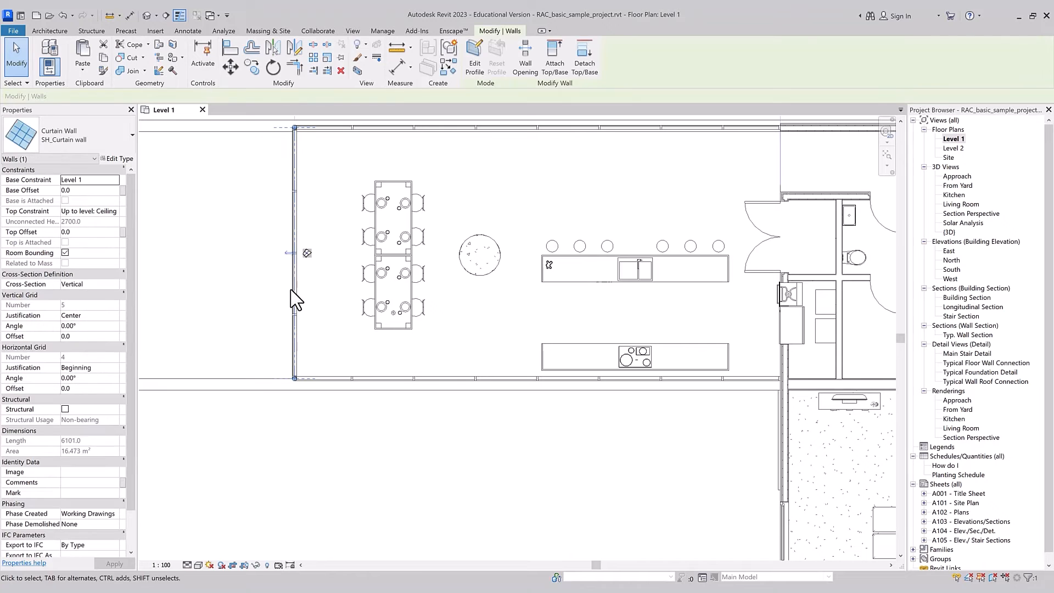
pyautogui.press('m')
pyautogui.press('v')
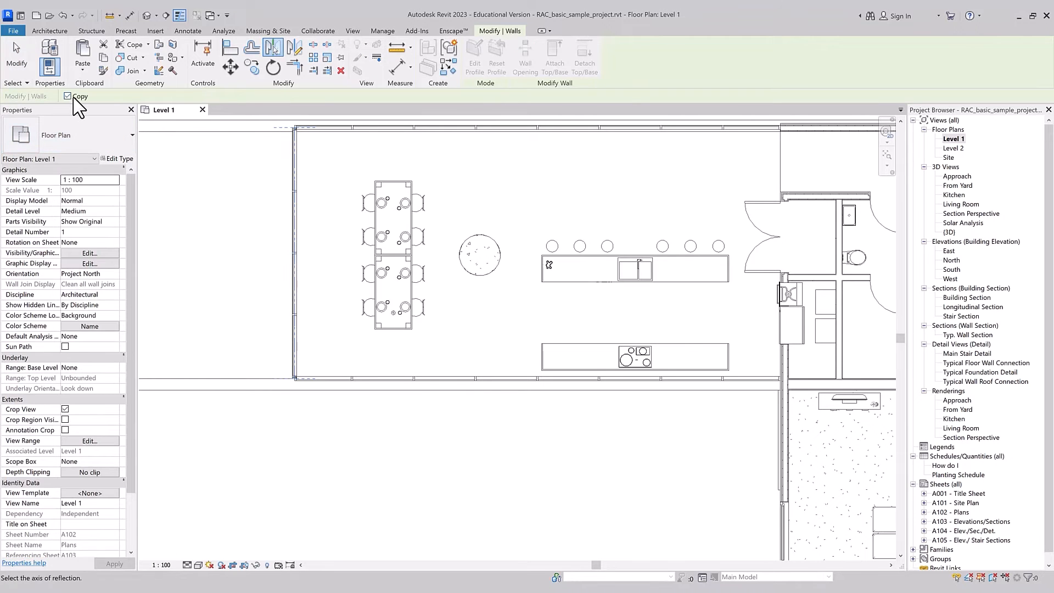
pyautogui.click(489, 308)
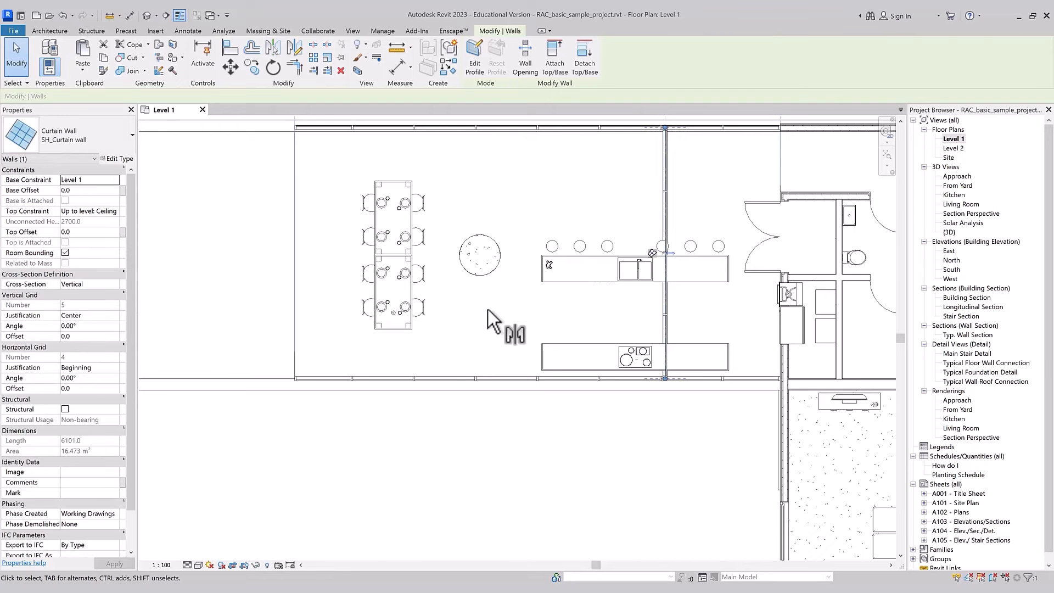
pyautogui.press('Escape')
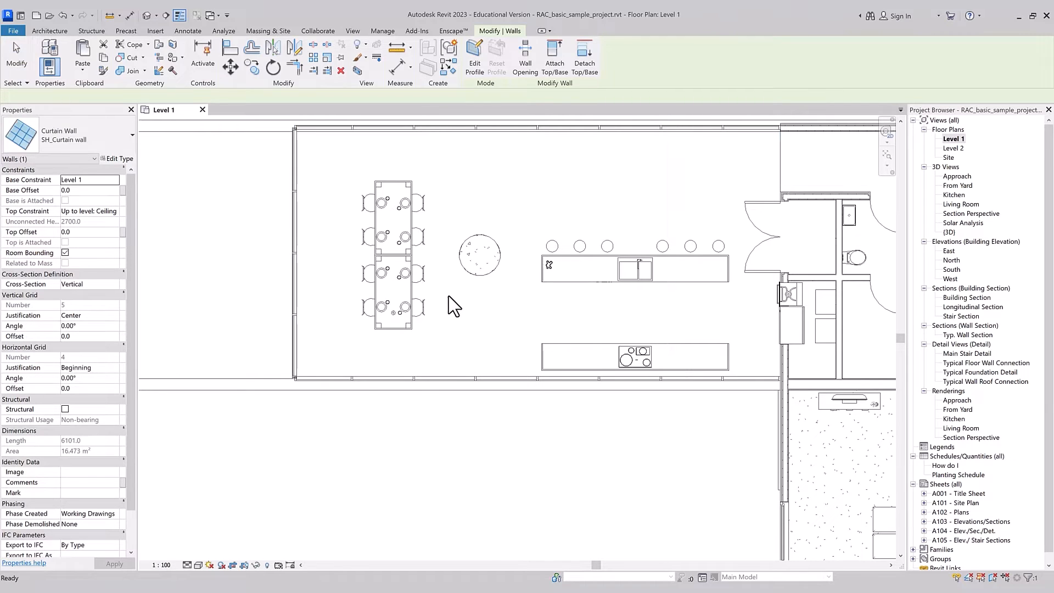
pyautogui.press('Escape')
# Step: Mirror the left curtain wall with Copy off about a vertical axis drawn between the dining table and the round planter
pyautogui.scroll(-1, 179, 358)
pyautogui.scroll(-2, 112, 337)
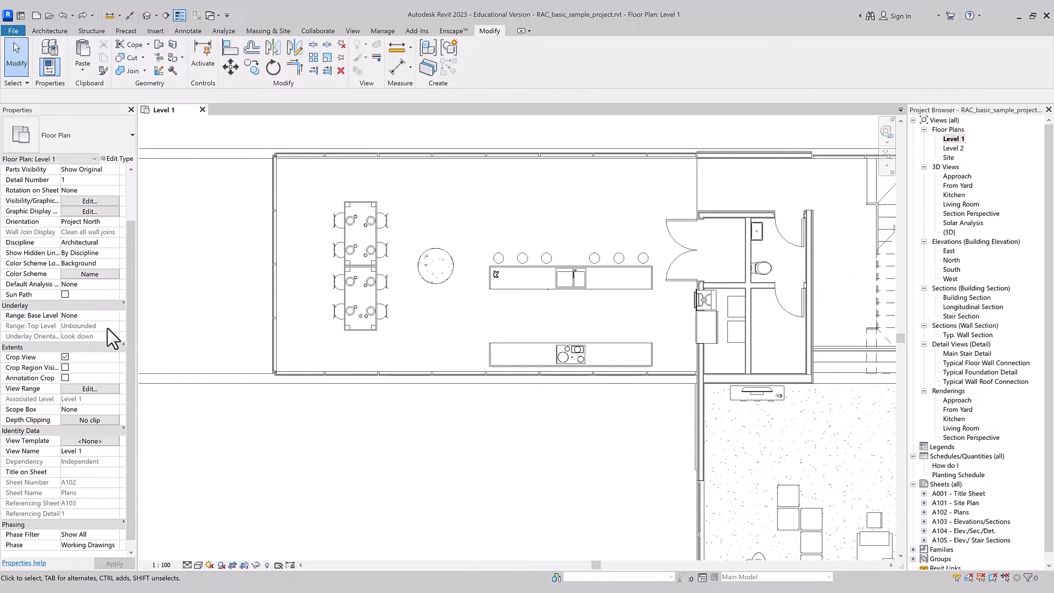
pyautogui.scroll(-1, 135, 299)
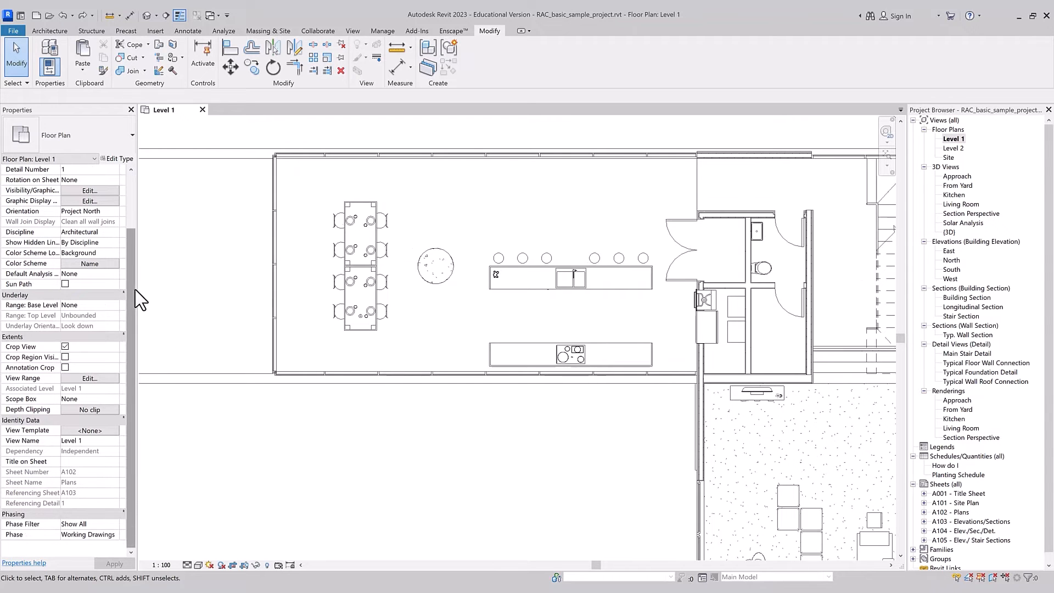
pyautogui.click(277, 332)
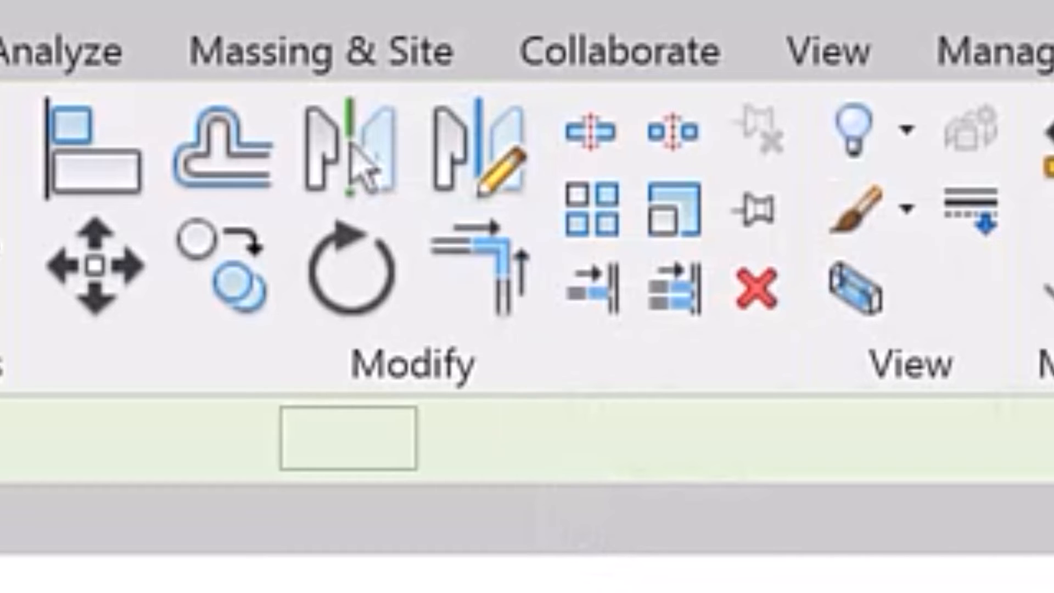
pyautogui.click(477, 148)
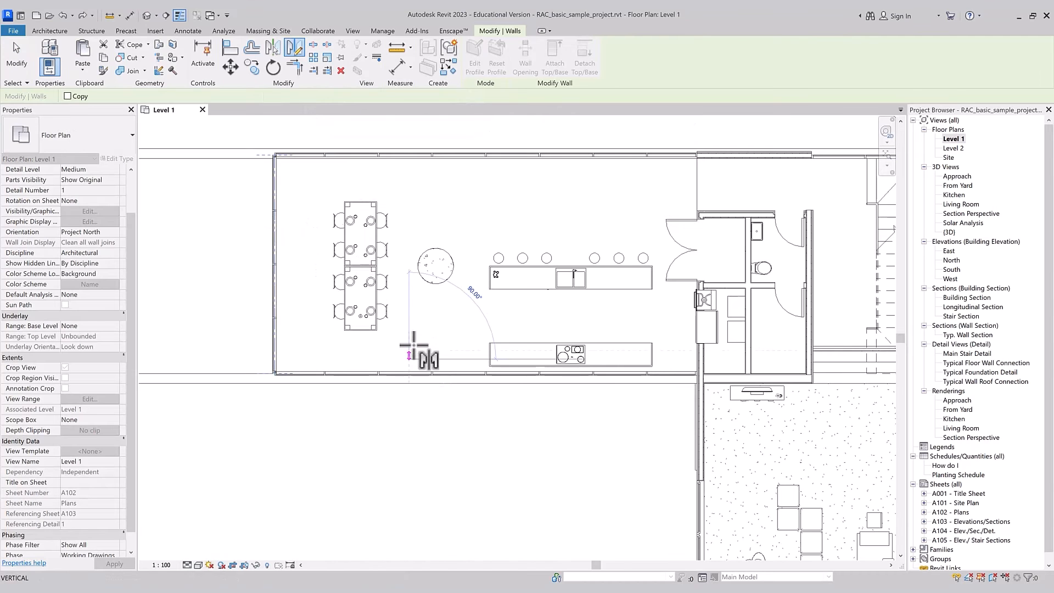
pyautogui.click(409, 171)
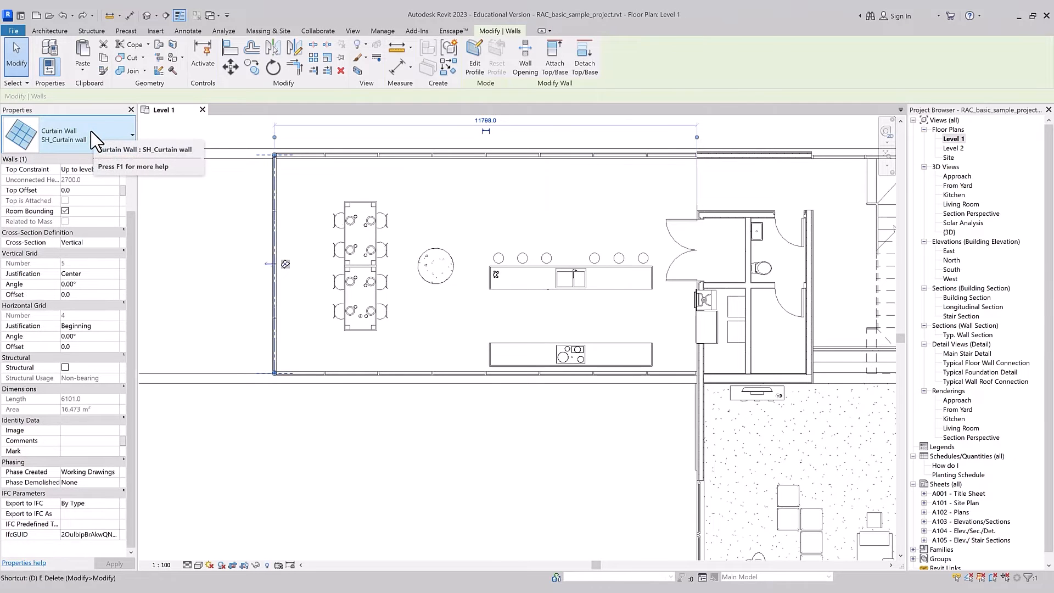
# Step: Mirror a copy of the left curtain wall about a vertical axis drawn between it and the dining table, with Copy on
pyautogui.press('d')
pyautogui.press('m')
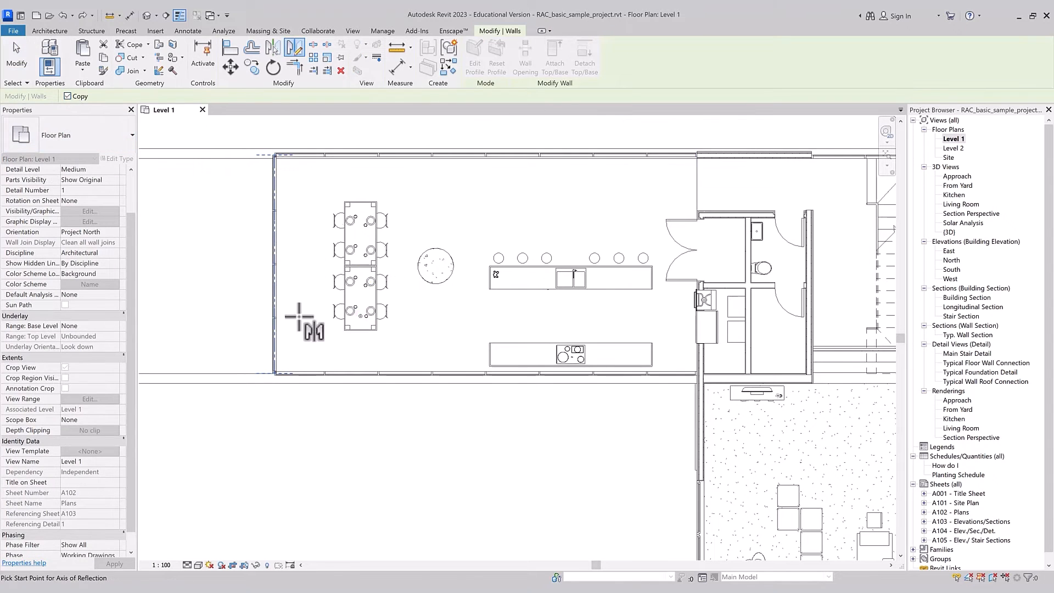
pyautogui.scroll(2, 303, 320)
pyautogui.click(312, 333)
pyautogui.click(311, 150)
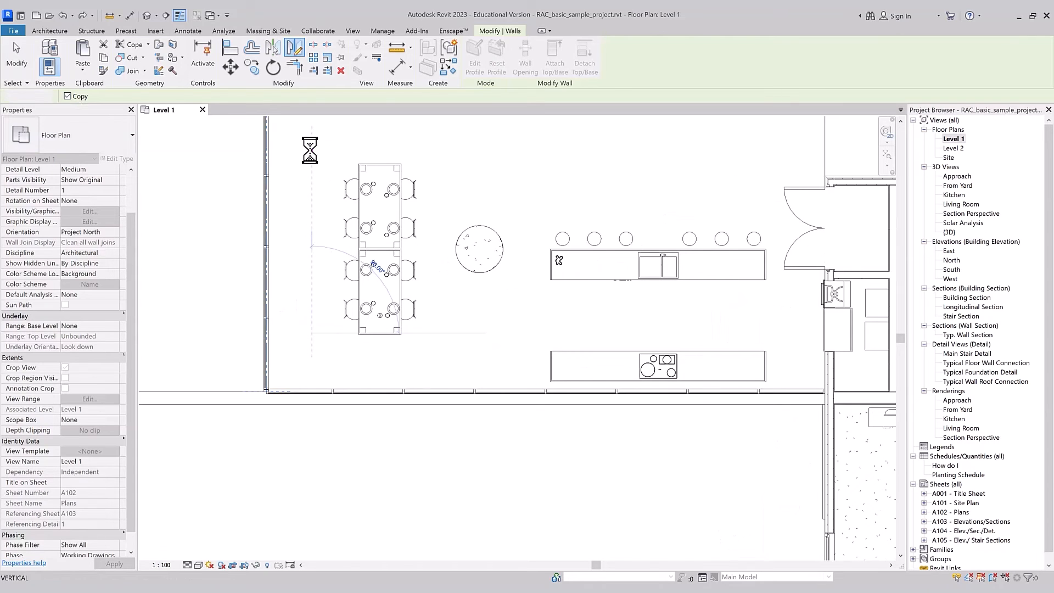
pyautogui.scroll(-1, 399, 373)
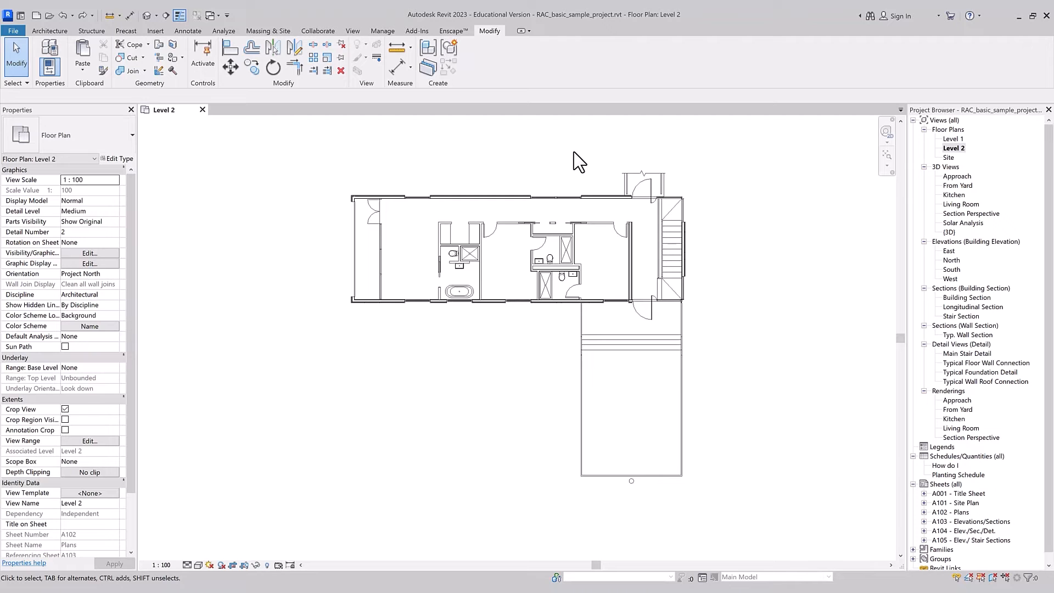
# Step: On Level 2, stretch both partition walls past their shared closet corner, making the vertical one about 5300 mm long
pyautogui.scroll(5, 466, 219)
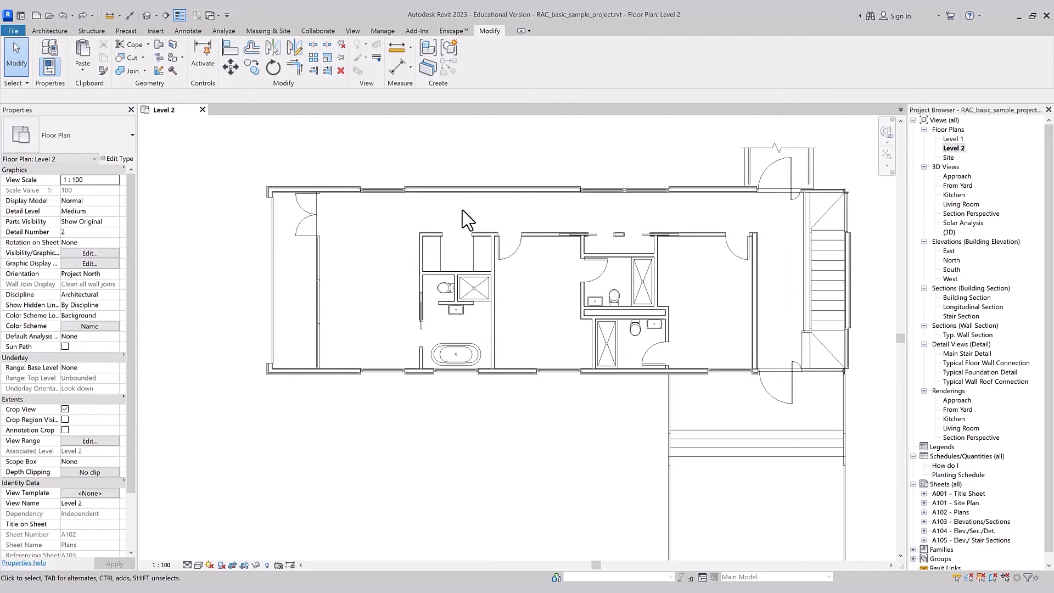
pyautogui.scroll(2, 399, 273)
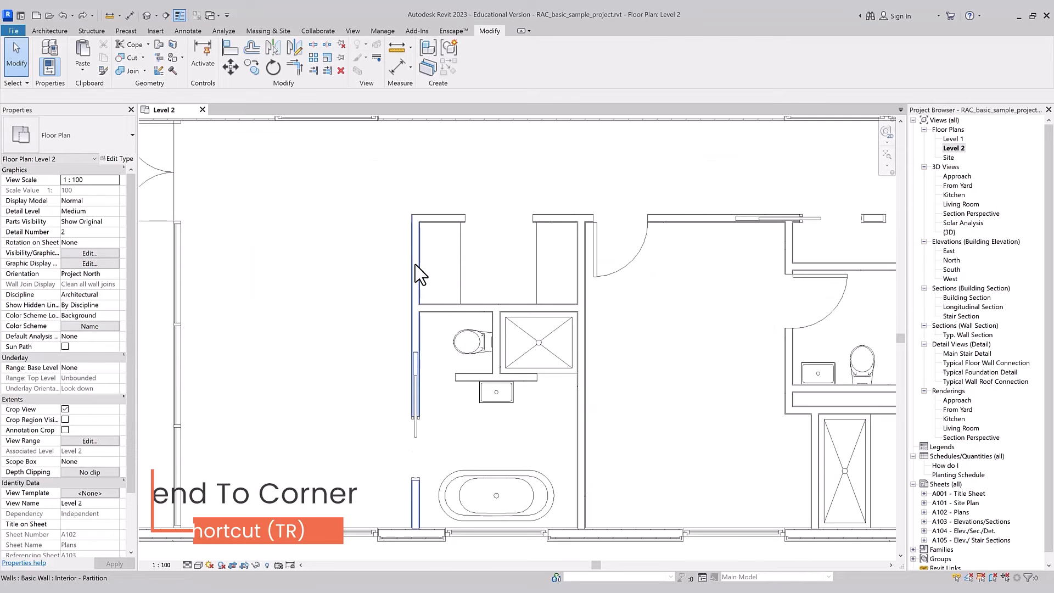
pyautogui.click(420, 218)
pyautogui.moveTo(375, 216); pyautogui.dragTo(406, 176)
pyautogui.click(416, 233)
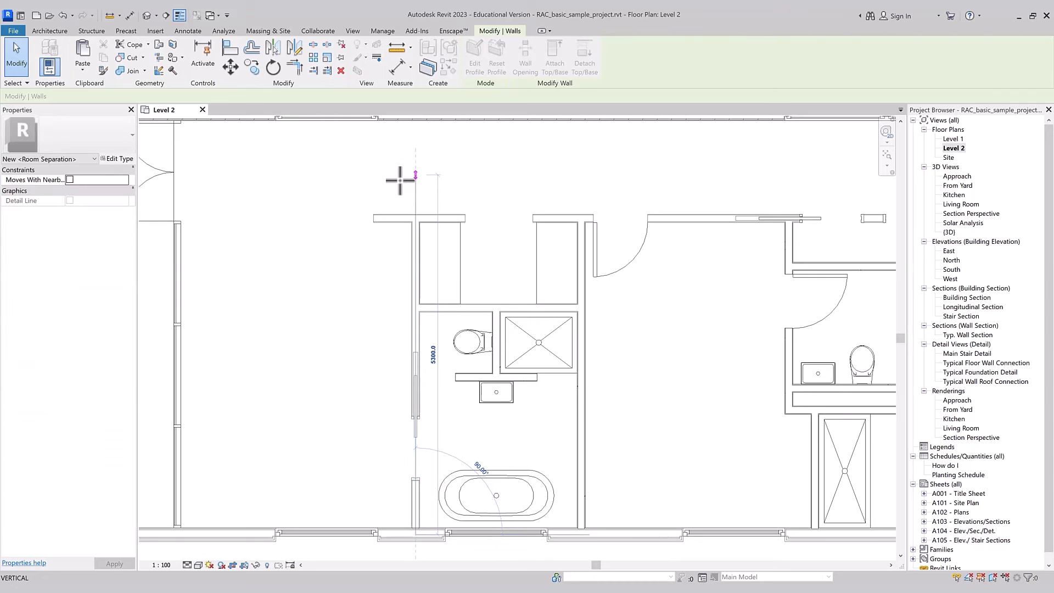
pyautogui.scroll(-1, 405, 193)
pyautogui.scroll(-1, 405, 192)
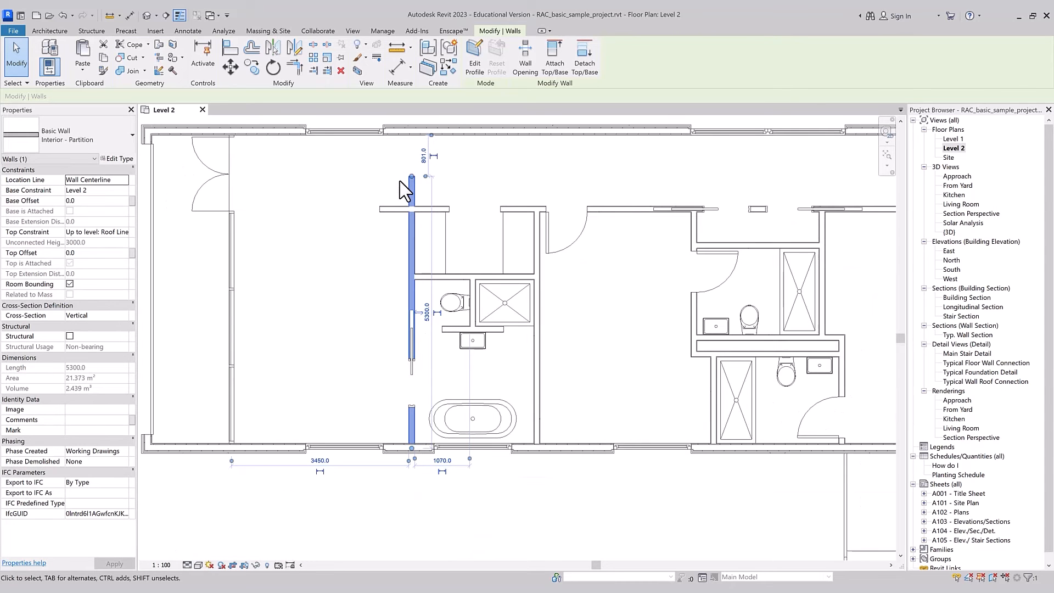
# Step: Trim the two crossing partition walls to a clean closet corner with Trim/Extend to Corner, keeping the closet-side portions
pyautogui.press('t')
pyautogui.press('r')
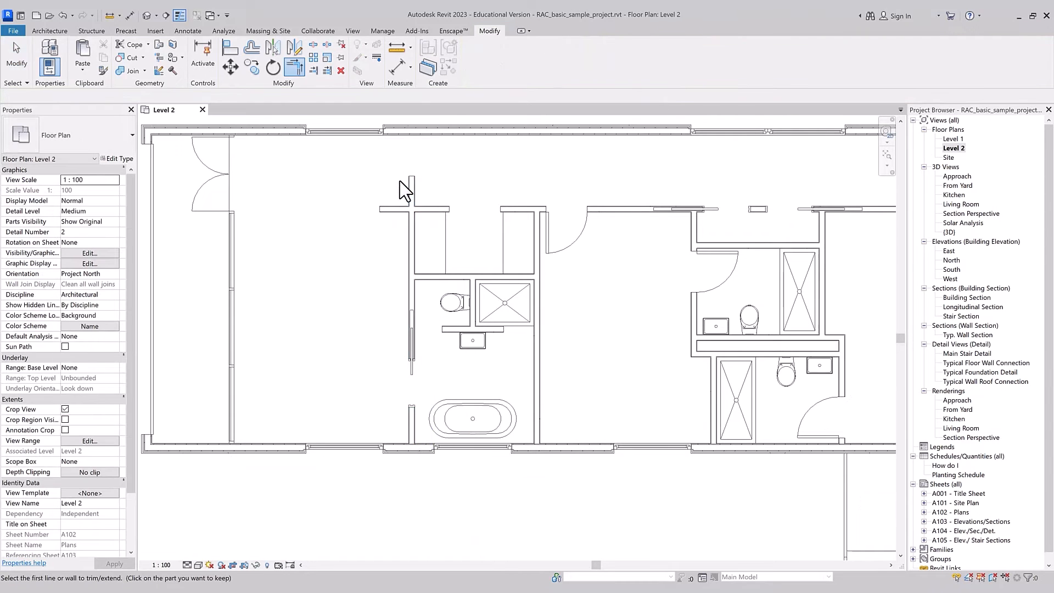
pyautogui.click(435, 210)
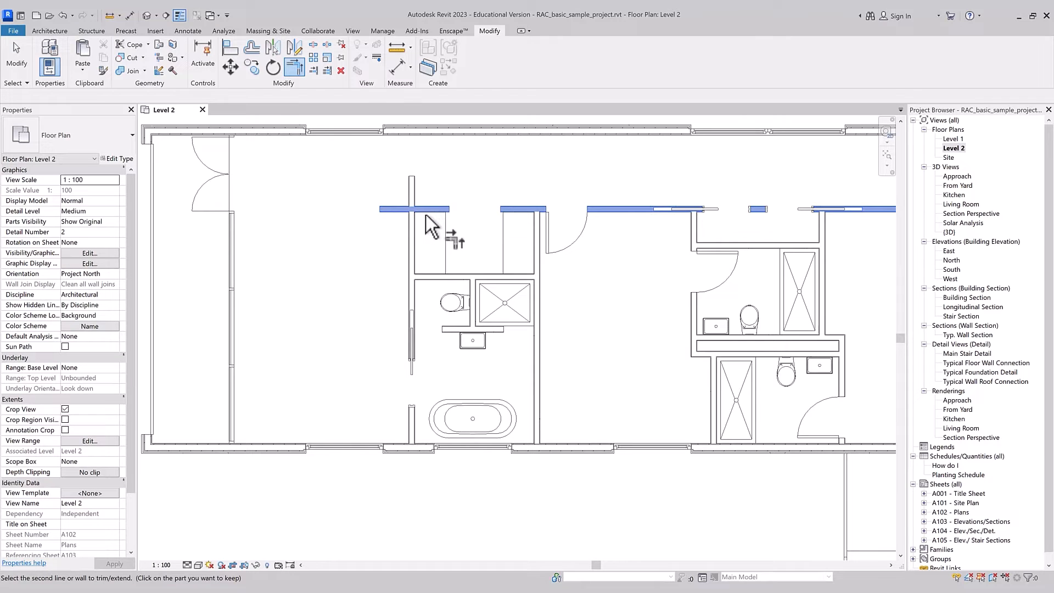
pyautogui.click(411, 229)
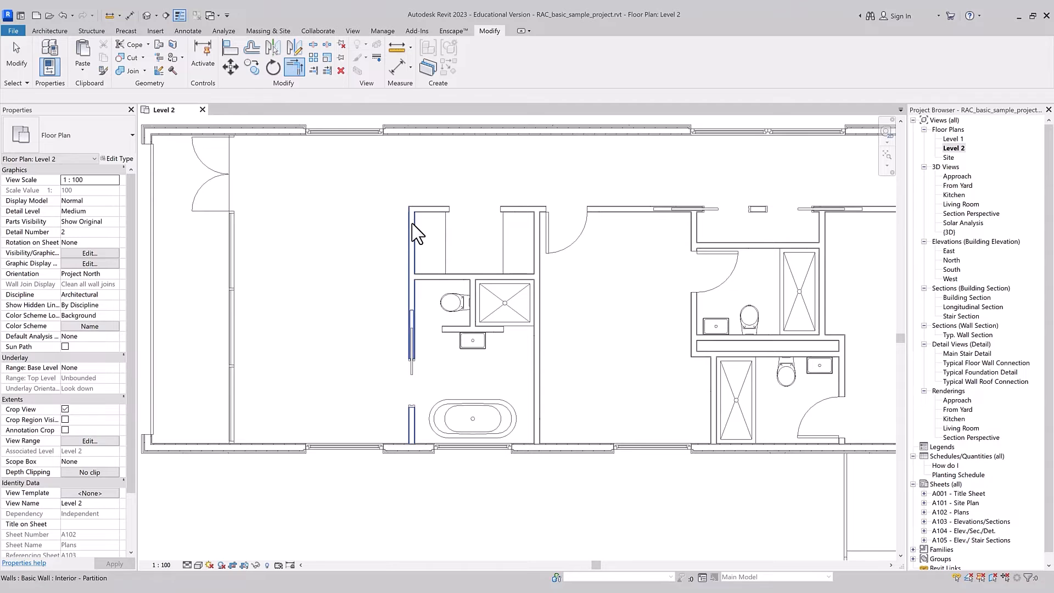
# Step: Shorten the ends of both partition walls at the closet corner to leave a gap between them
pyautogui.click(412, 236)
pyautogui.moveTo(413, 232); pyautogui.dragTo(431, 208)
pyautogui.click(423, 208)
pyautogui.click(402, 197)
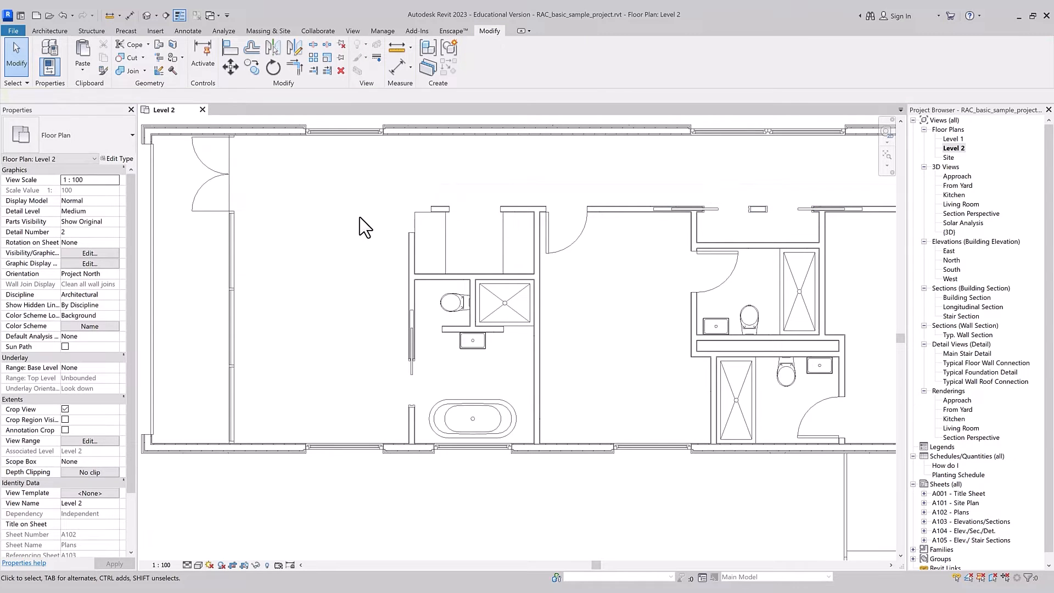
# Step: Join the two shortened partition walls at the closet corner again with Trim/Extend to Corner
pyautogui.press('t')
pyautogui.press('r')
pyautogui.click(409, 250)
pyautogui.click(440, 210)
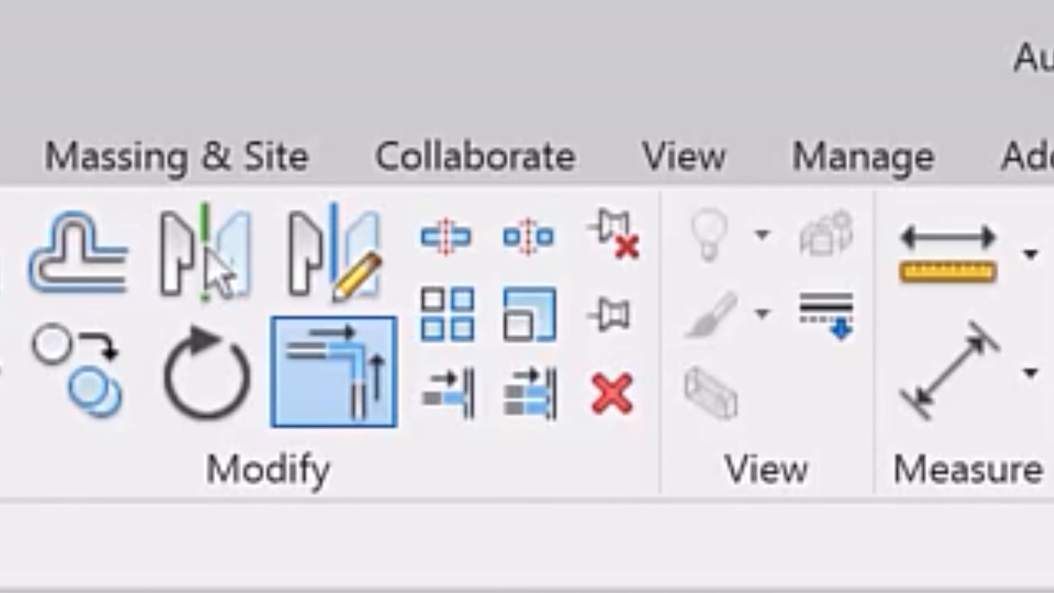
# Step: Extend the vertical partition walls on both sides of the closet to the upper exterior wall with Trim/Extend Single Element
pyautogui.click(459, 423)
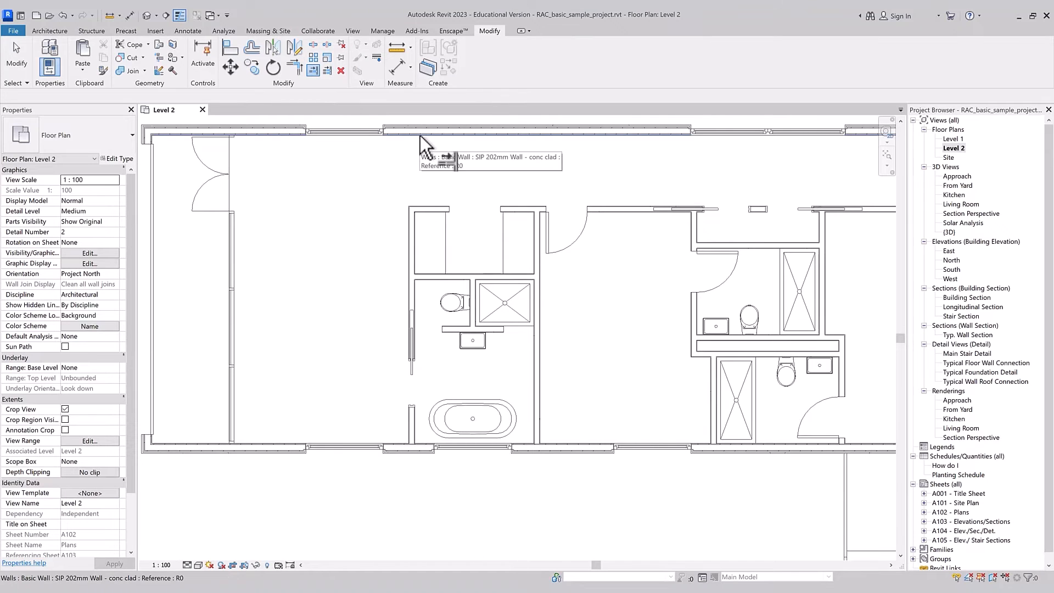
pyautogui.scroll(-1, 421, 134)
pyautogui.click(419, 131)
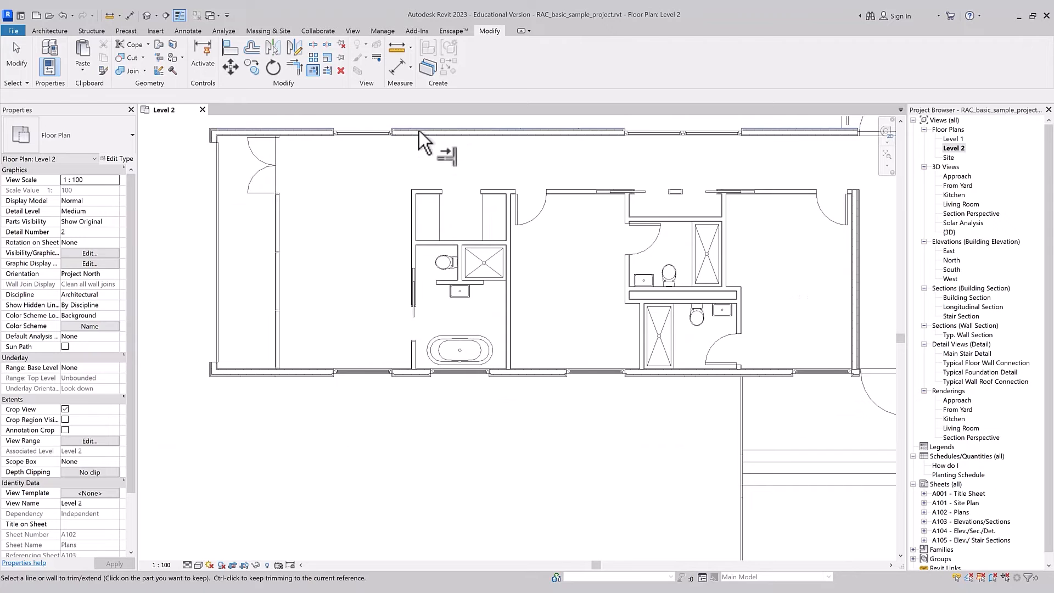
pyautogui.click(413, 209)
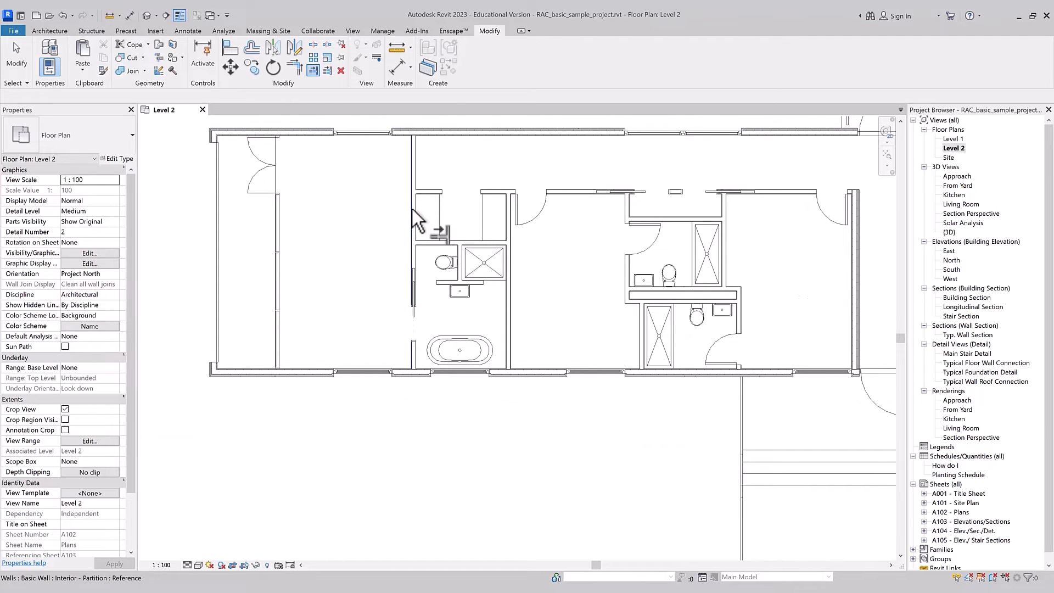
pyautogui.click(448, 134)
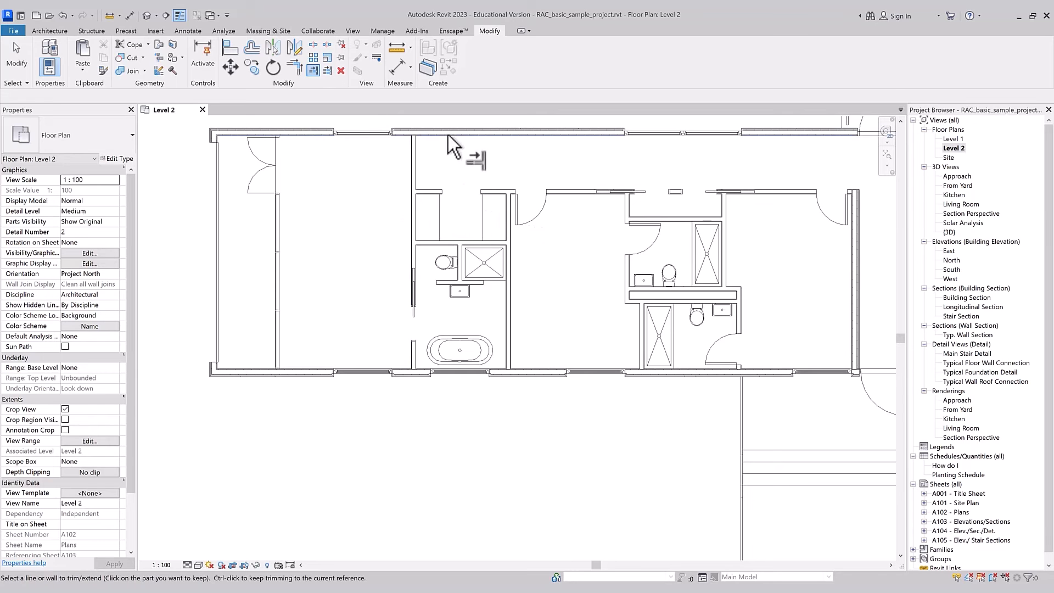
pyautogui.click(510, 218)
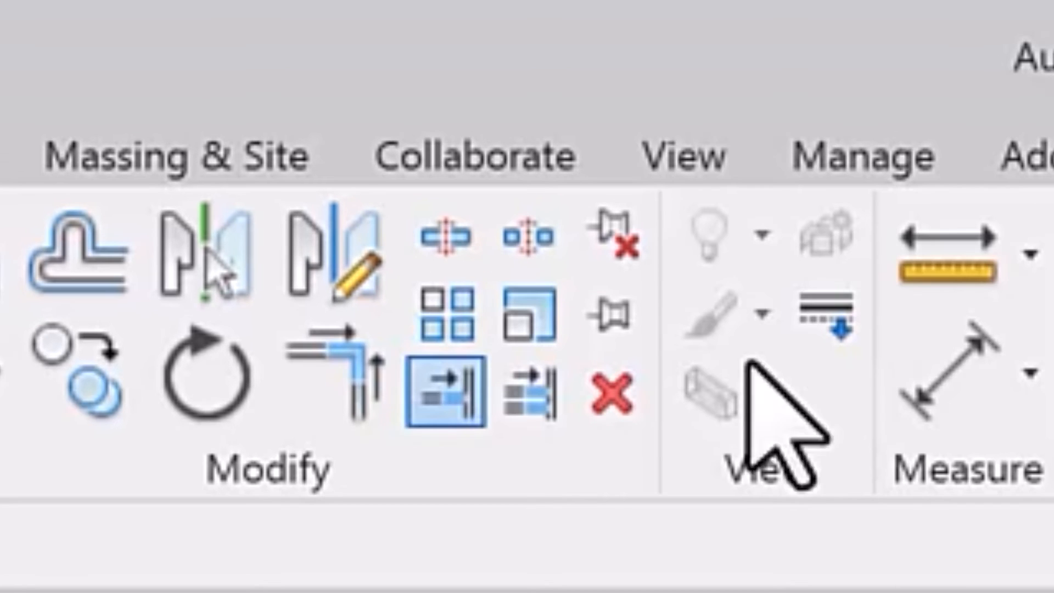
# Step: Extend the vertical partition walls beside the closet and near the stair to the upper exterior wall with Trim/Extend Multiple Elements
pyautogui.click(537, 415)
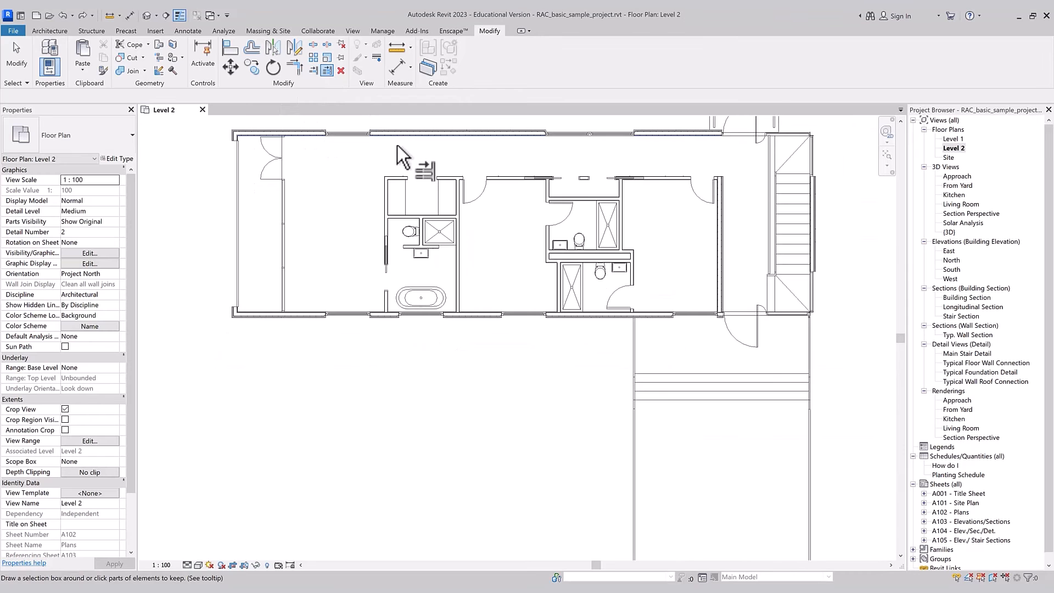
pyautogui.click(385, 195)
pyautogui.click(456, 207)
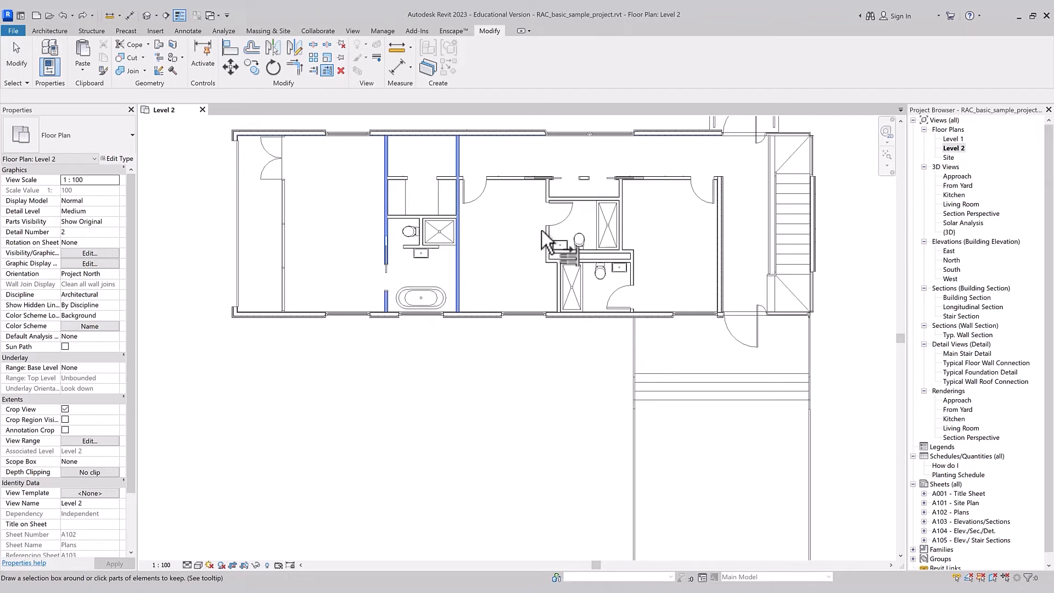
pyautogui.click(724, 226)
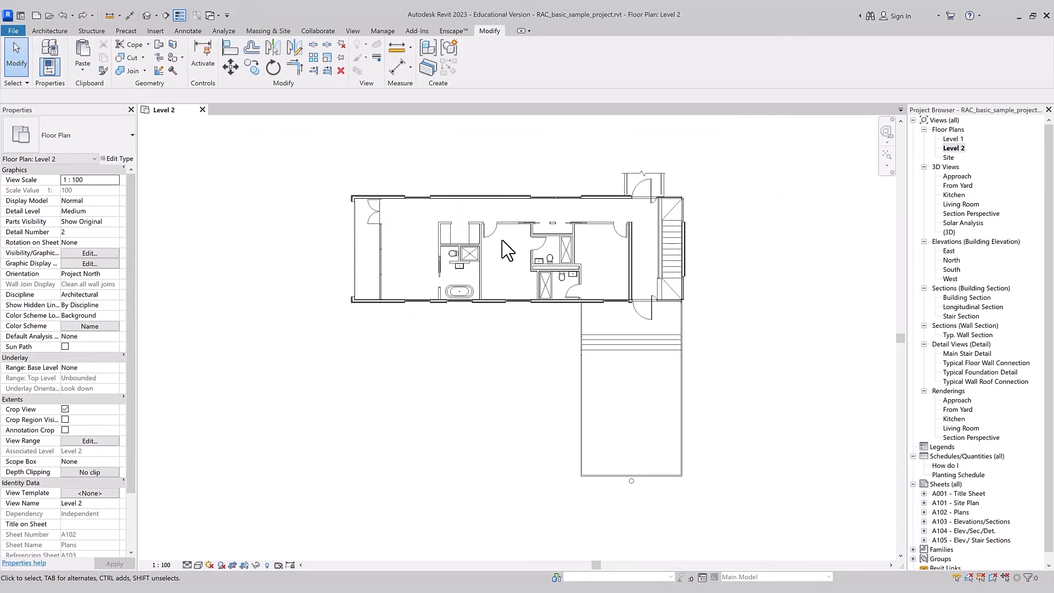
# Step: Split the vertical partition wall beside the bathtub with Split Element, about 1260 mm above the lower exterior wall
pyautogui.scroll(5, 499, 292)
pyautogui.click(459, 329)
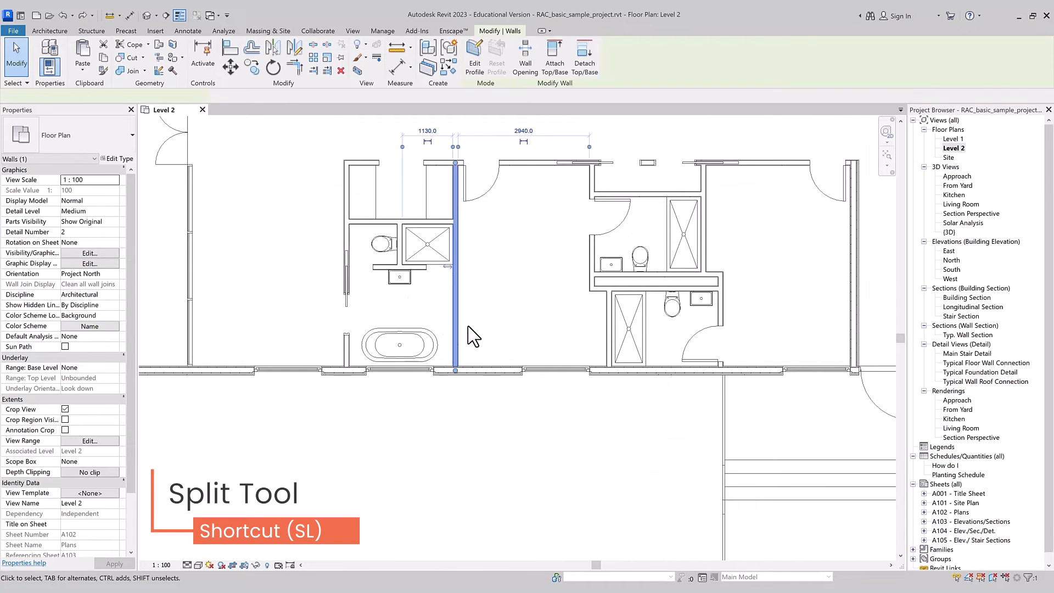
pyautogui.press('s')
pyautogui.press('l')
pyautogui.scroll(3, 460, 336)
pyautogui.scroll(1, 461, 338)
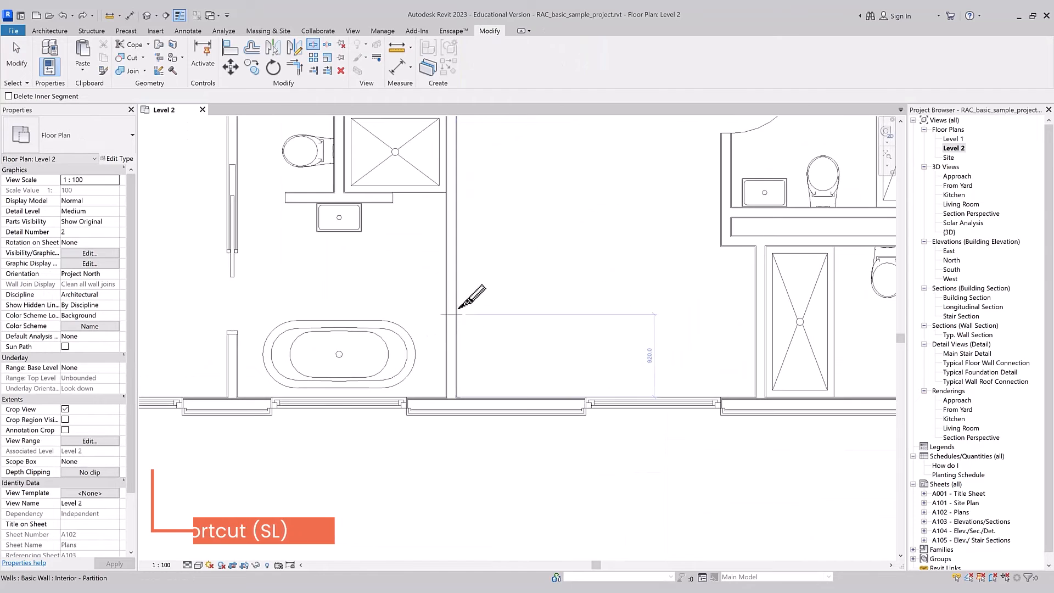
pyautogui.click(448, 284)
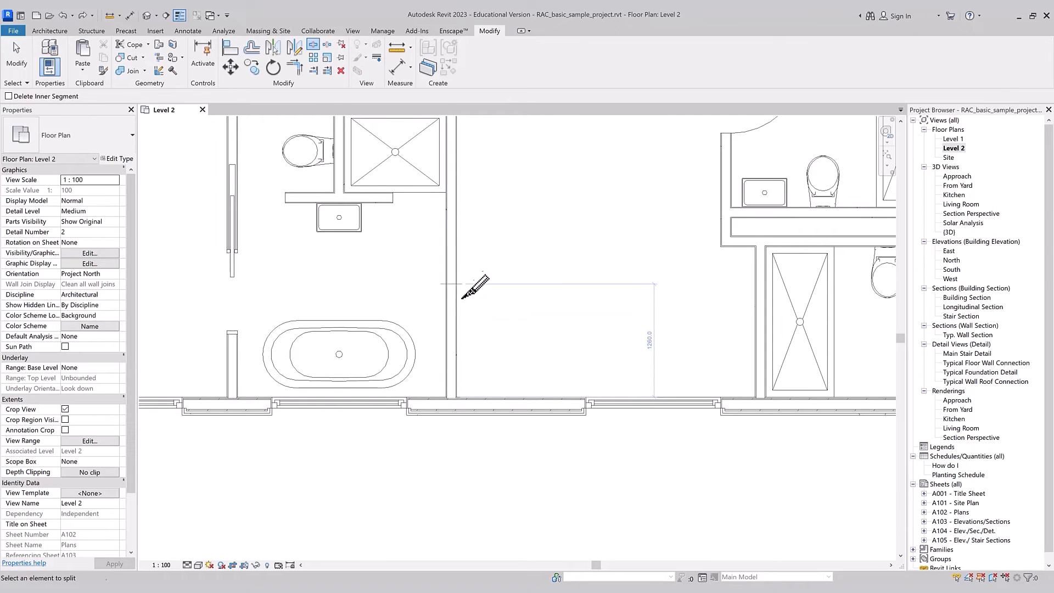
pyautogui.click(452, 286)
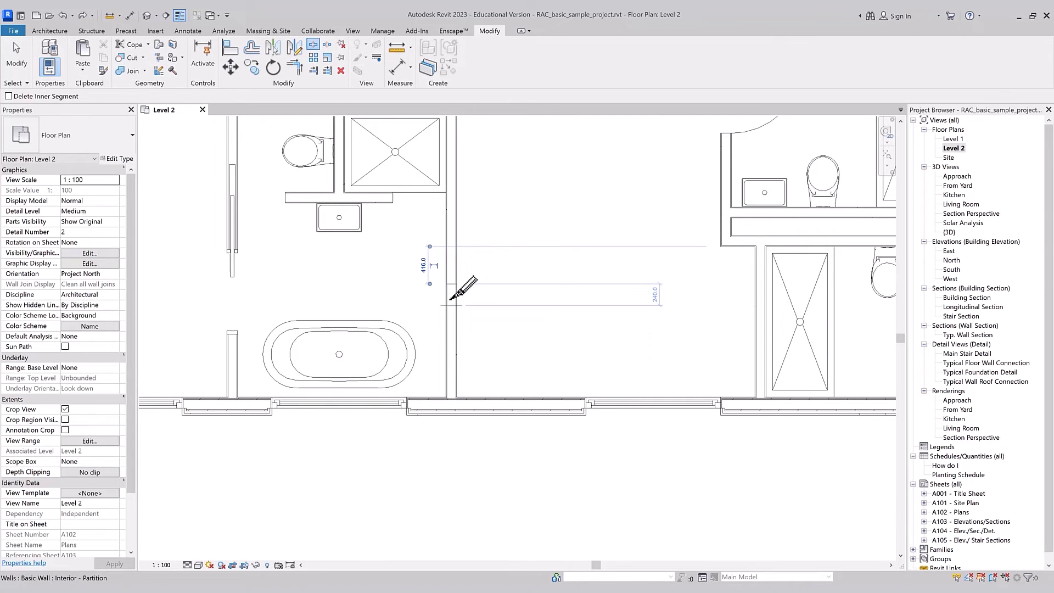
# Step: Shorten the lower piece of the split partition wall to about 960 mm, opening a gap below the upper piece
pyautogui.press('Escape')
pyautogui.click(457, 292)
pyautogui.moveTo(451, 285); pyautogui.dragTo(451, 320)
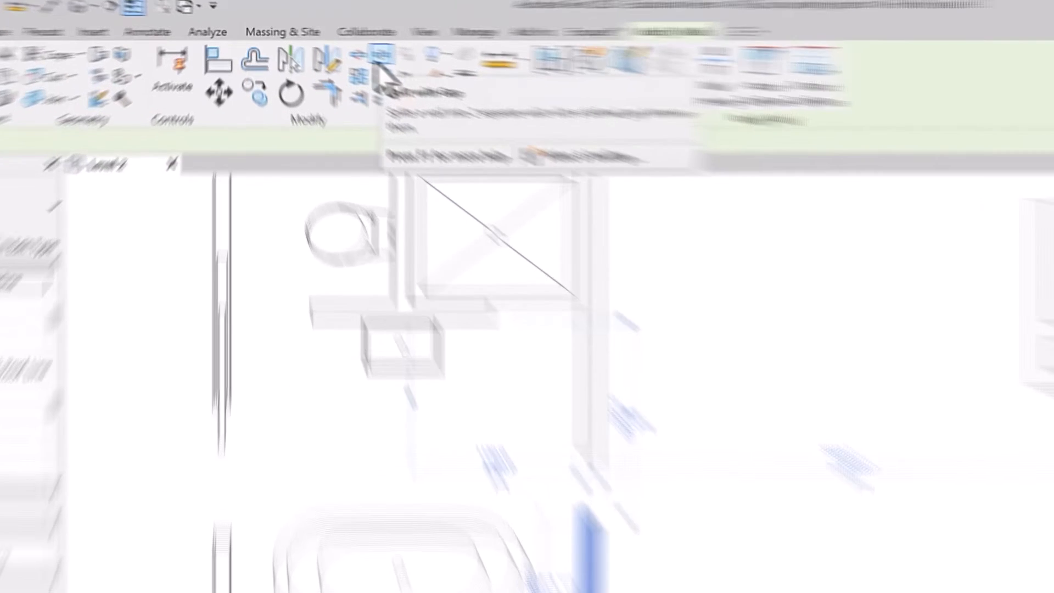
# Step: Start the Split with Gap tool for dividing a wall
pyautogui.click(377, 62)
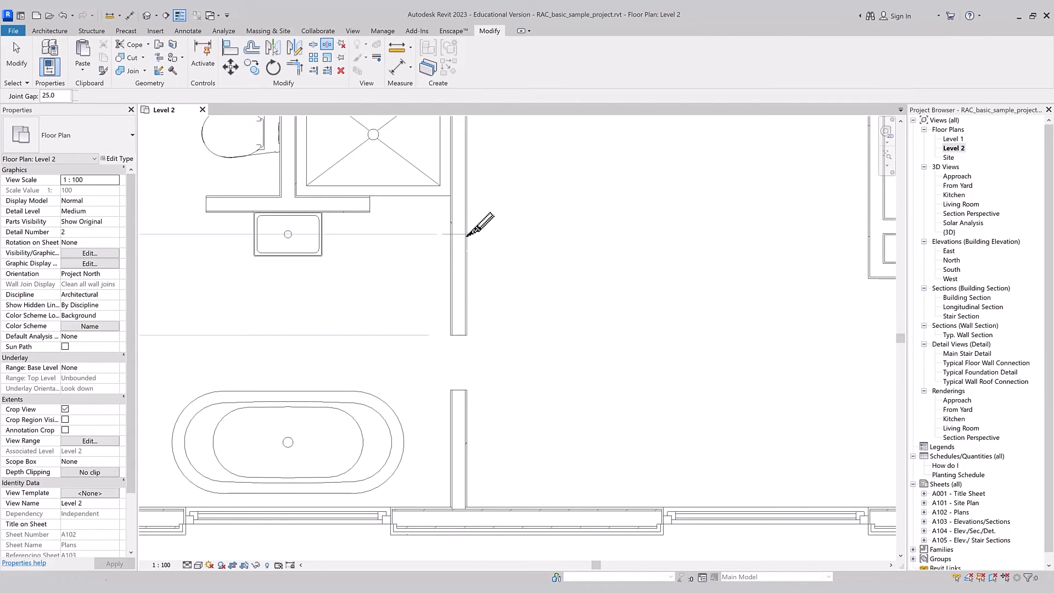
pyautogui.click(467, 235)
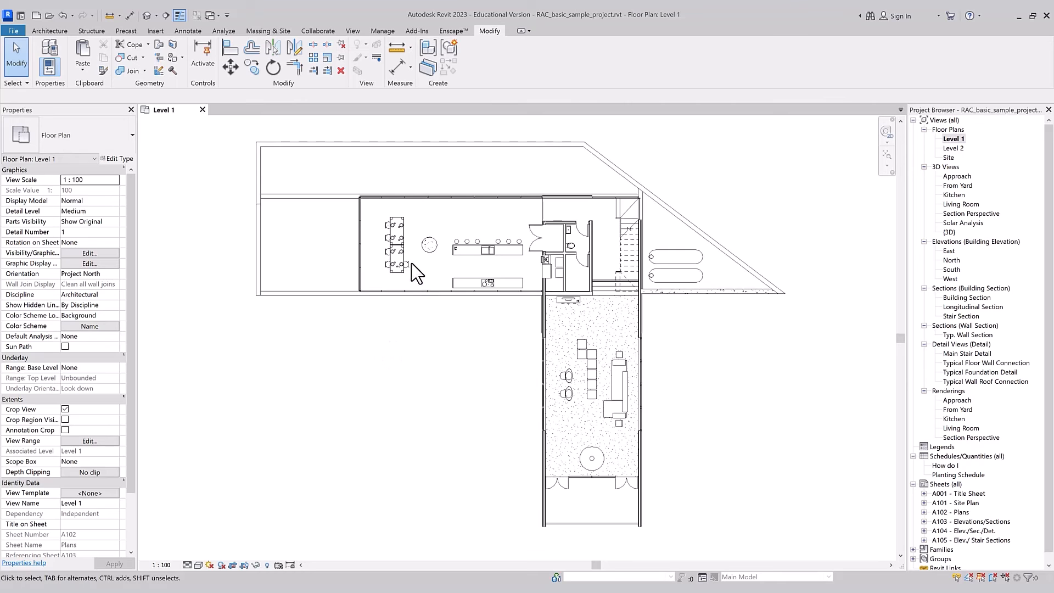
# Step: Array the single dining chair linearly up the table's right side with Group and Associate on, Move To 2nd, and 5 items
pyautogui.click(431, 273)
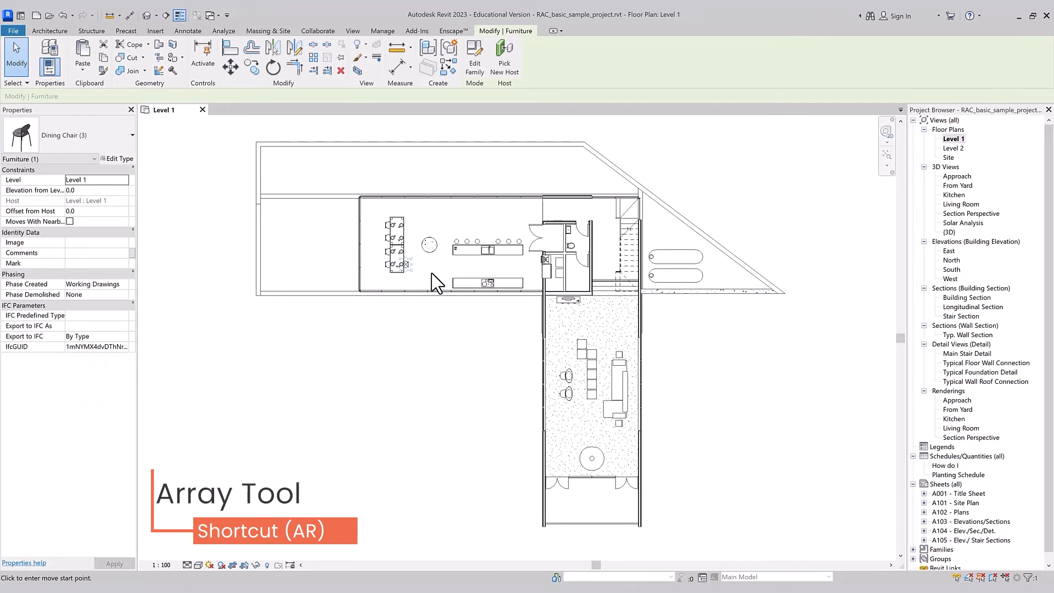
pyautogui.press('a')
pyautogui.press('r')
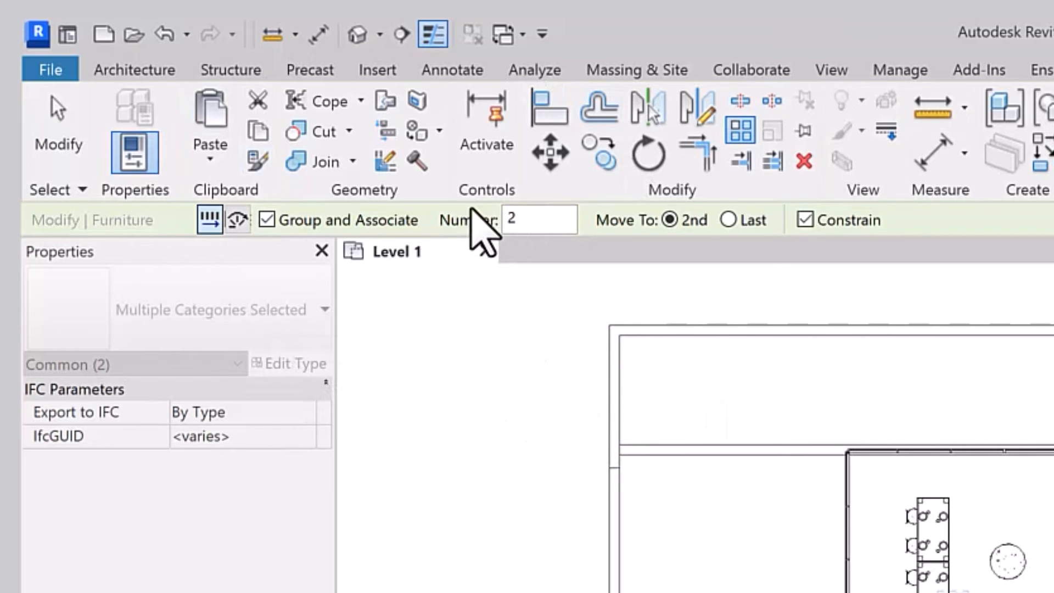
pyautogui.moveTo(529, 219); pyautogui.dragTo(494, 219)
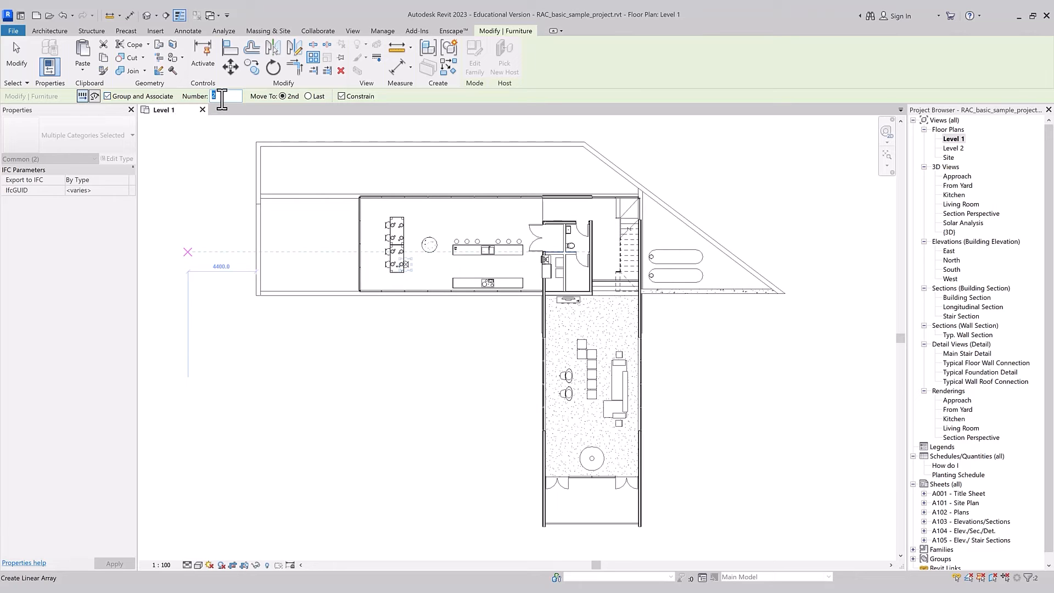
pyautogui.scroll(5, 419, 246)
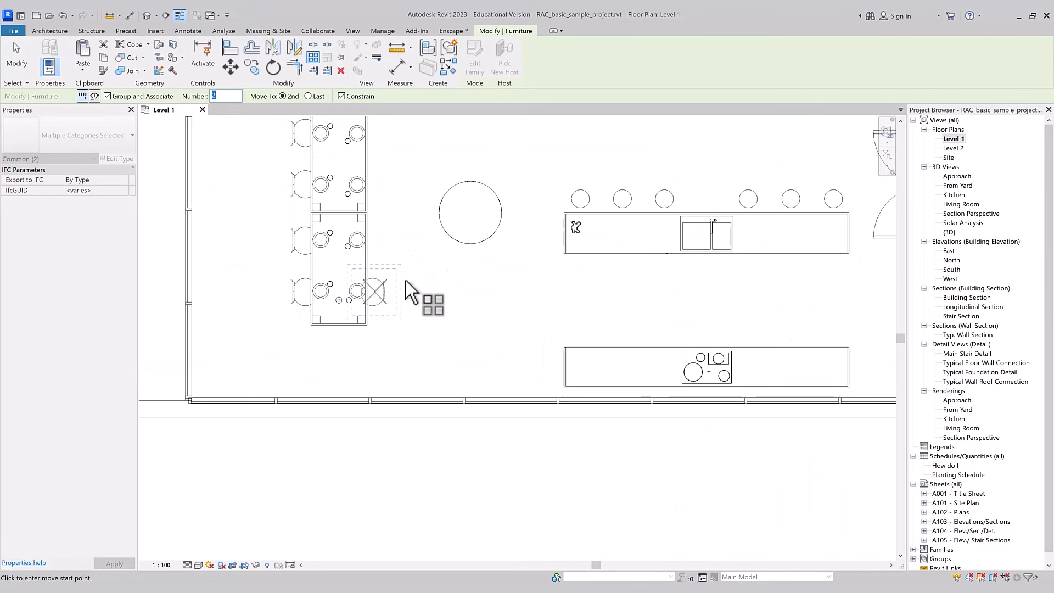
pyautogui.click(387, 292)
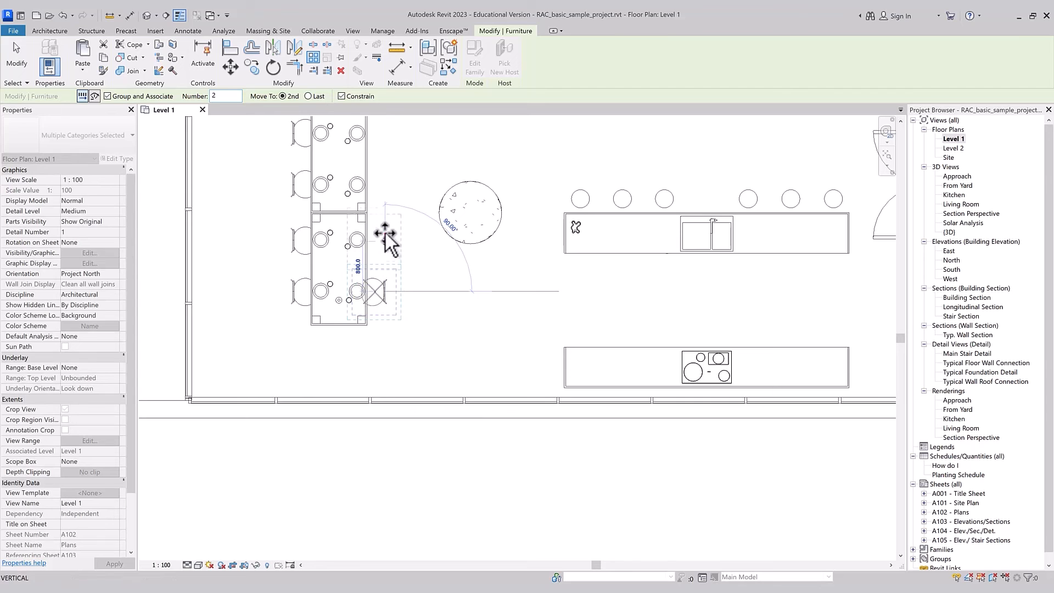
pyautogui.click(386, 231)
pyautogui.scroll(-1, 391, 265)
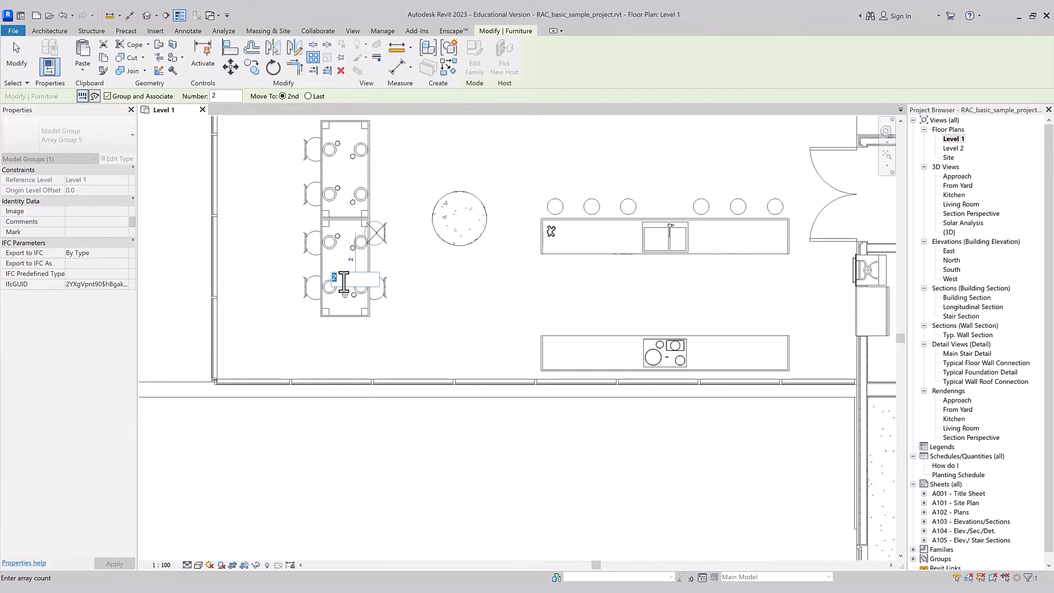
pyautogui.press('Return')
# Step: Set the grouped dining chair array's item count to 3
pyautogui.scroll(-3, 365, 369)
pyautogui.scroll(2, 354, 229)
pyautogui.click(354, 221)
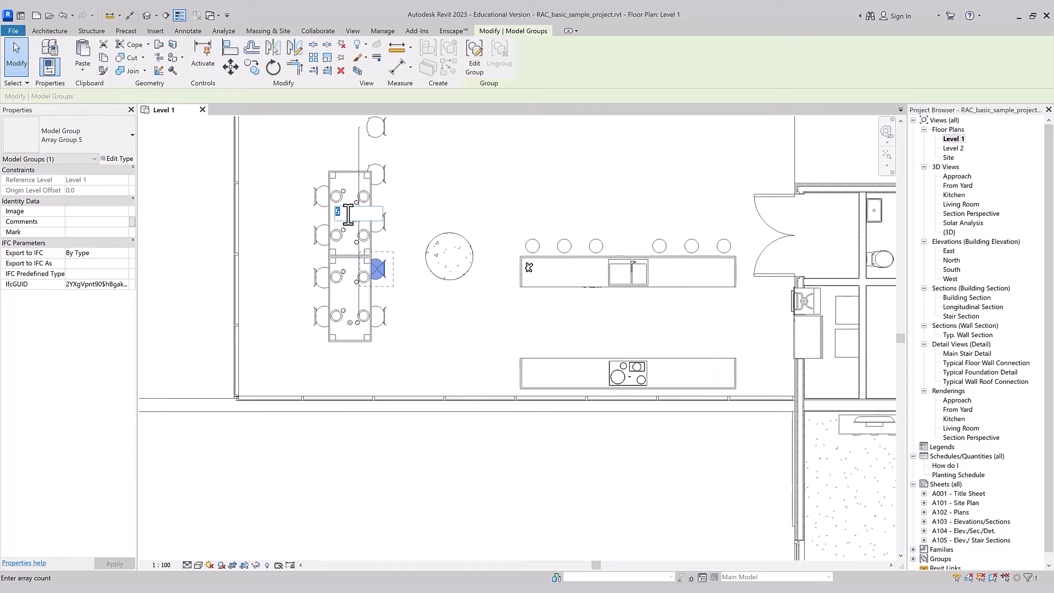
pyautogui.press('Return')
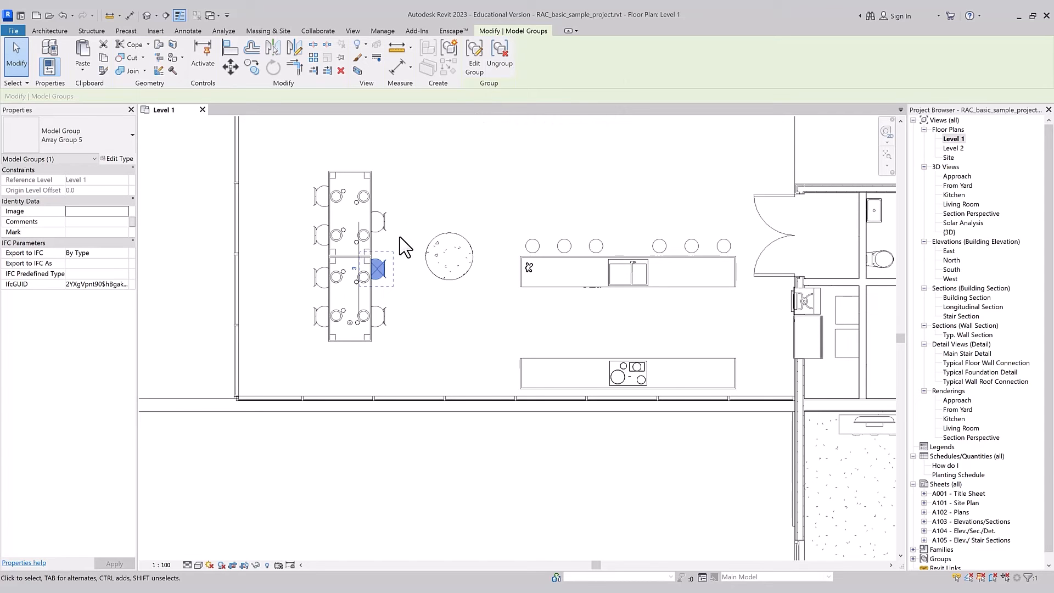
pyautogui.press('Escape')
pyautogui.scroll(-3, 405, 244)
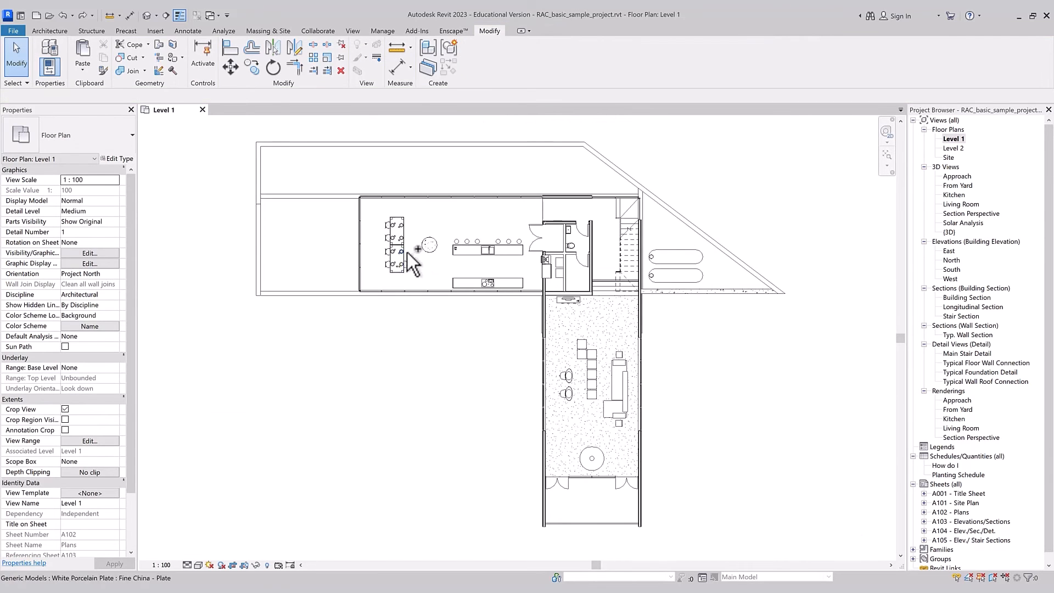
# Step: Array the dining chair along the table's right side with Group and Associate off, Number 4, and Move To 2nd
pyautogui.scroll(2, 407, 252)
pyautogui.click(407, 264)
pyautogui.press('a')
pyautogui.press('r')
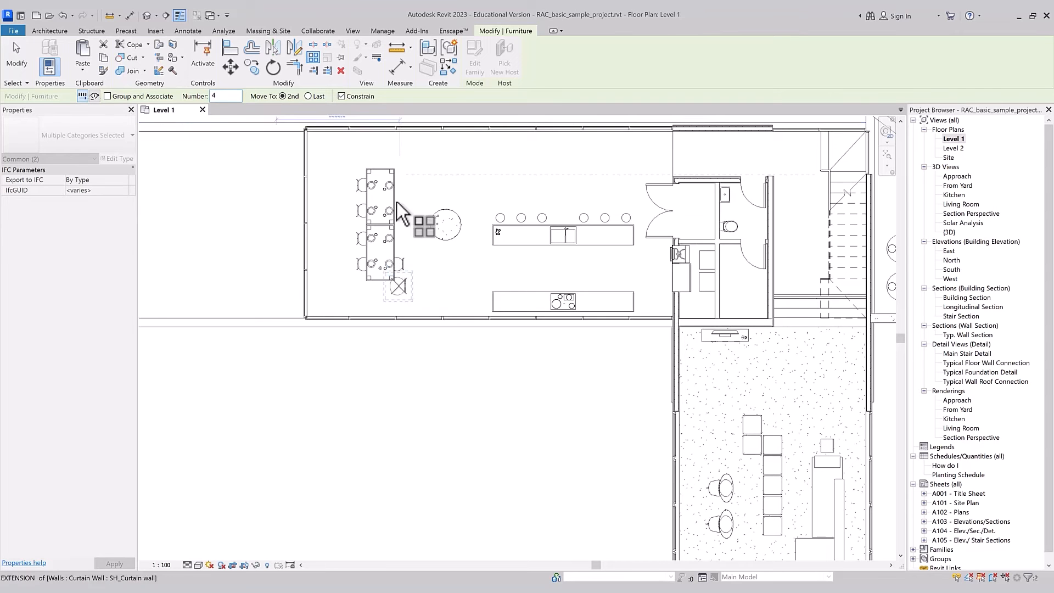
pyautogui.scroll(2, 397, 202)
pyautogui.click(422, 304)
pyautogui.click(423, 262)
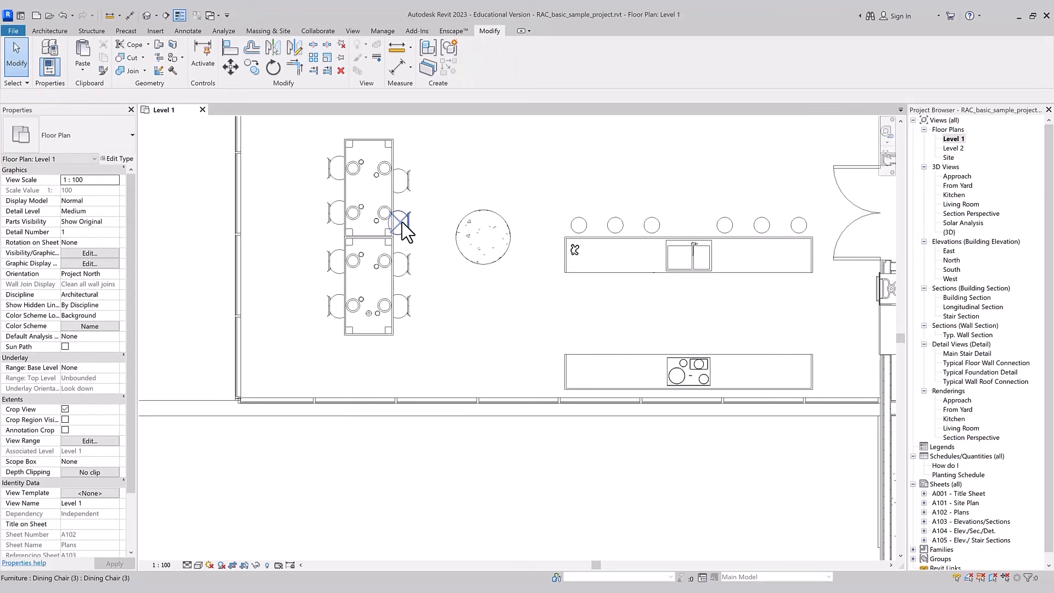
# Step: Select the arrayed dining chairs one at a time to check whether they are independent of each other
pyautogui.click(401, 220)
pyautogui.click(407, 182)
pyautogui.click(428, 274)
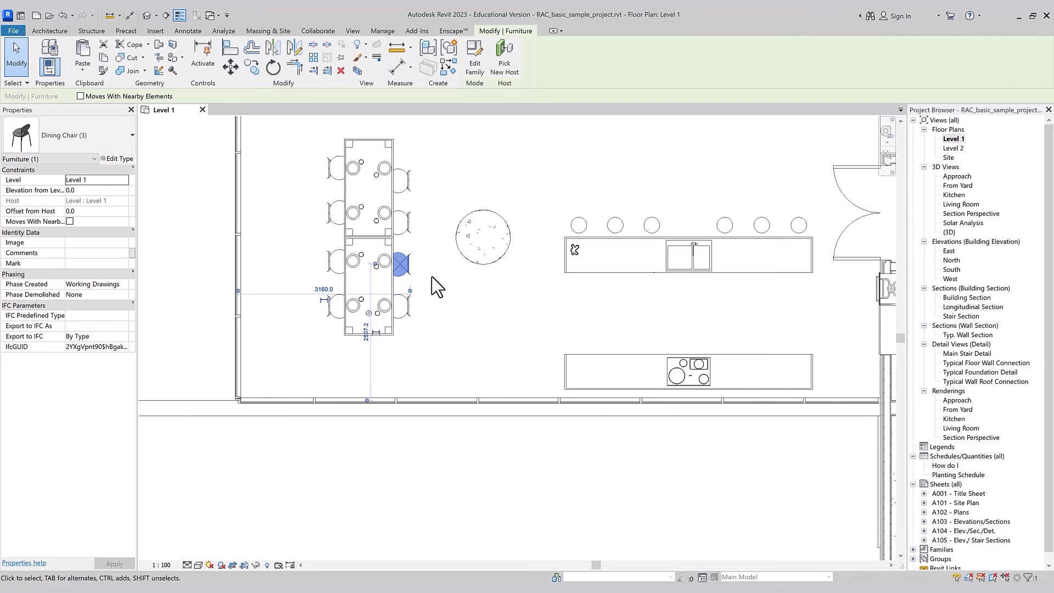
pyautogui.keyDown('ctrl'); pyautogui.click(401, 222); pyautogui.keyUp('ctrl')
pyautogui.keyDown('ctrl'); pyautogui.click(407, 176); pyautogui.keyUp('ctrl')
pyautogui.press('Escape')
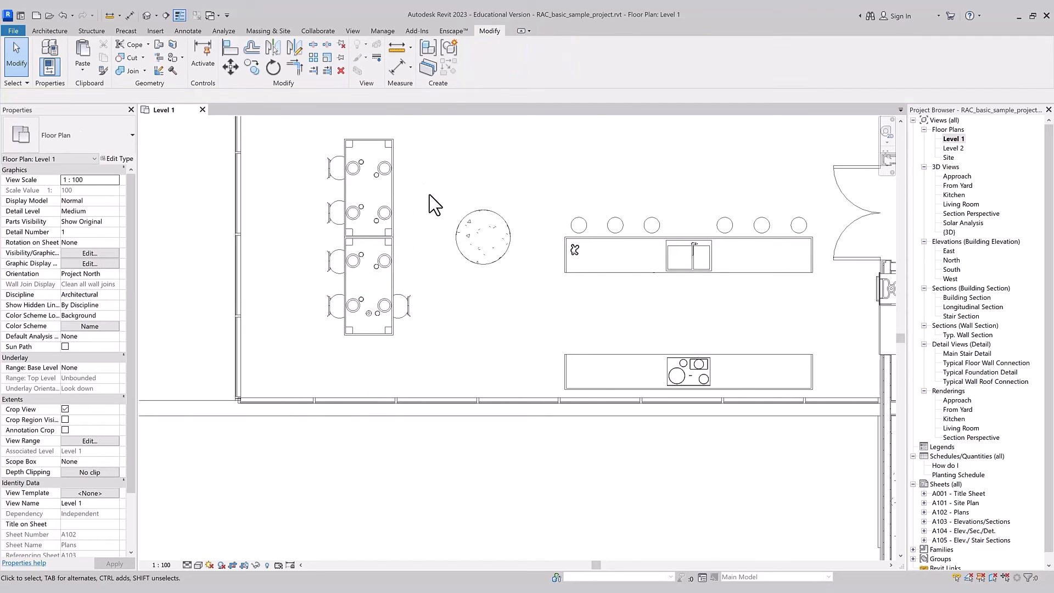
# Step: Array the dining chair along the table with Group and Associate on, Move To 2nd, and 4 items, and undo the array
pyautogui.press('a')
pyautogui.press('r')
pyautogui.click(407, 300)
pyautogui.press('Return')
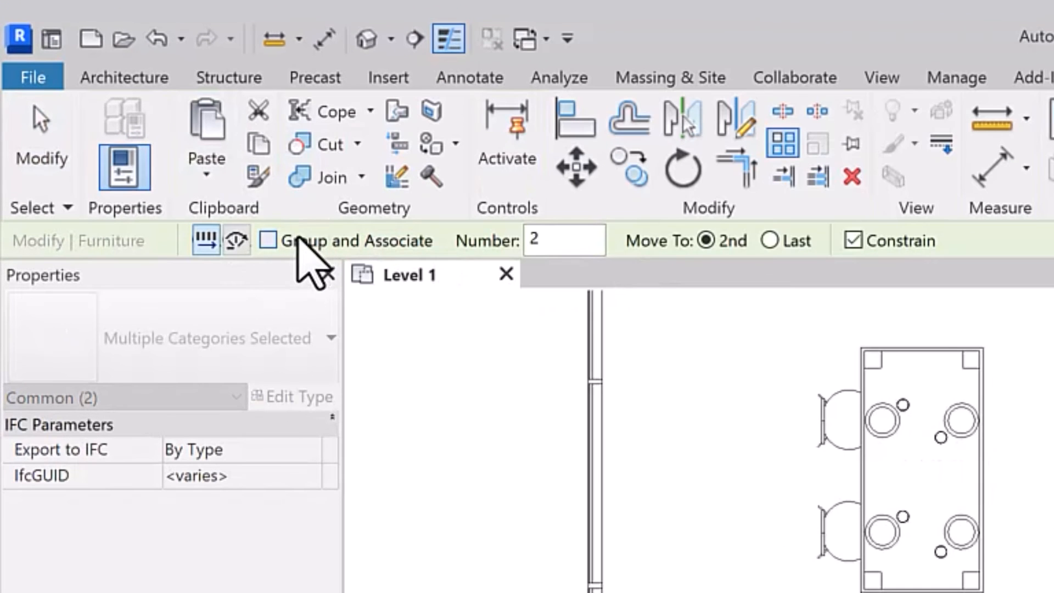
pyautogui.click(212, 187)
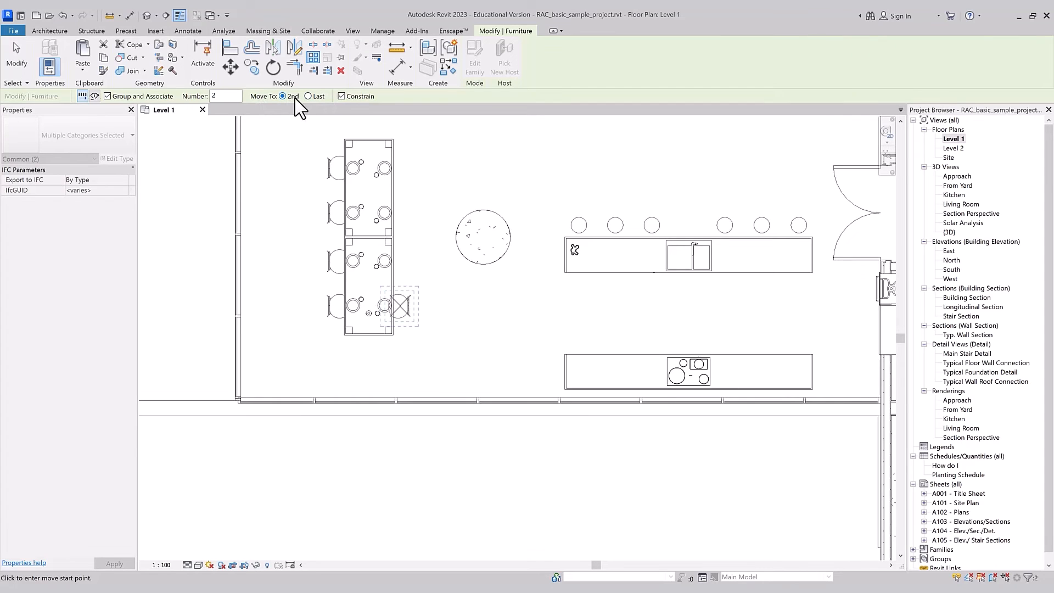
pyautogui.scroll(1, 763, 422)
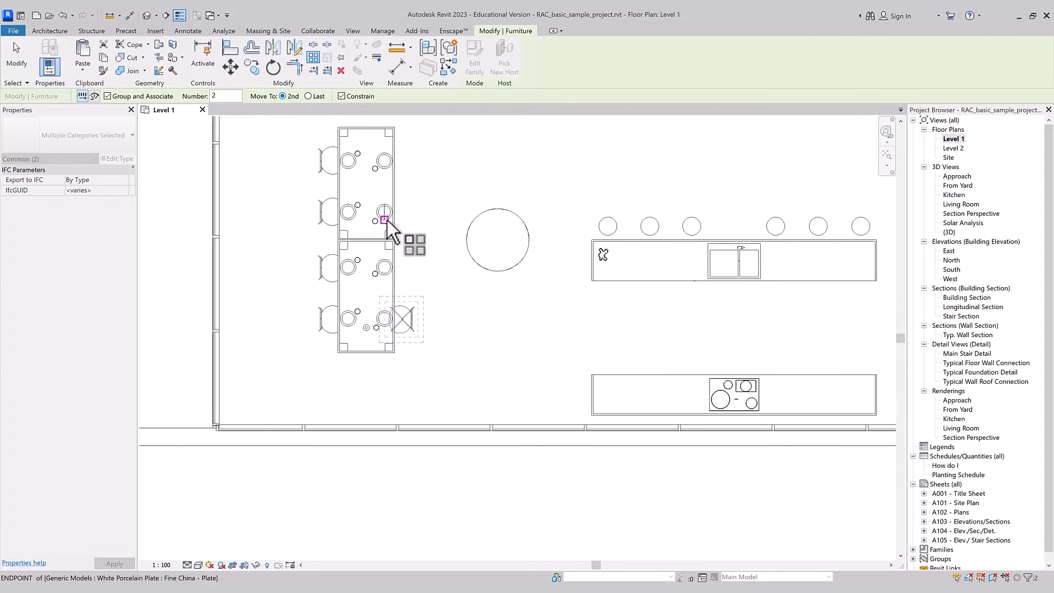
pyautogui.click(404, 317)
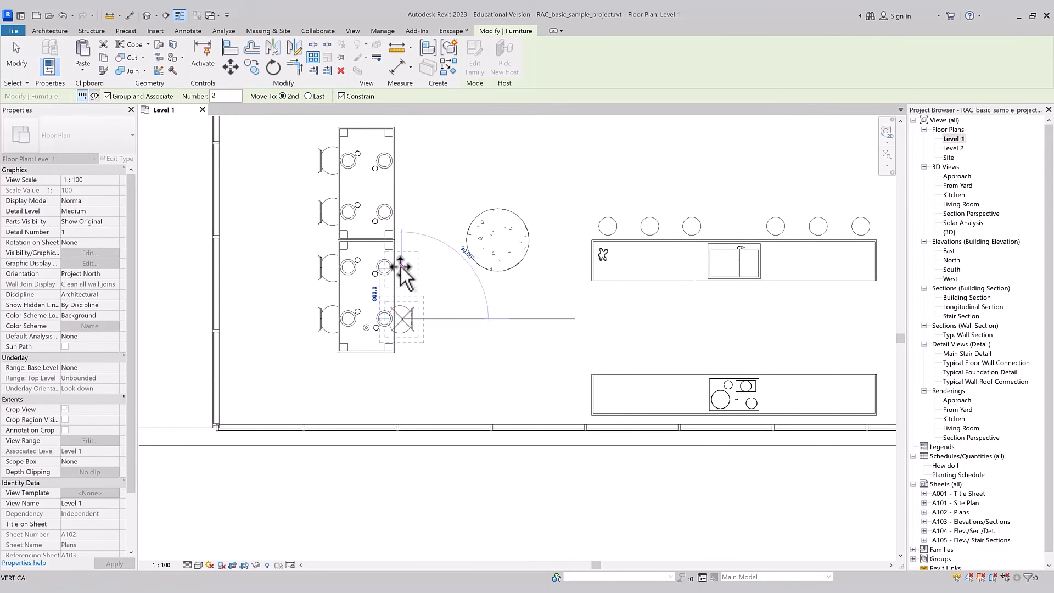
pyautogui.click(402, 267)
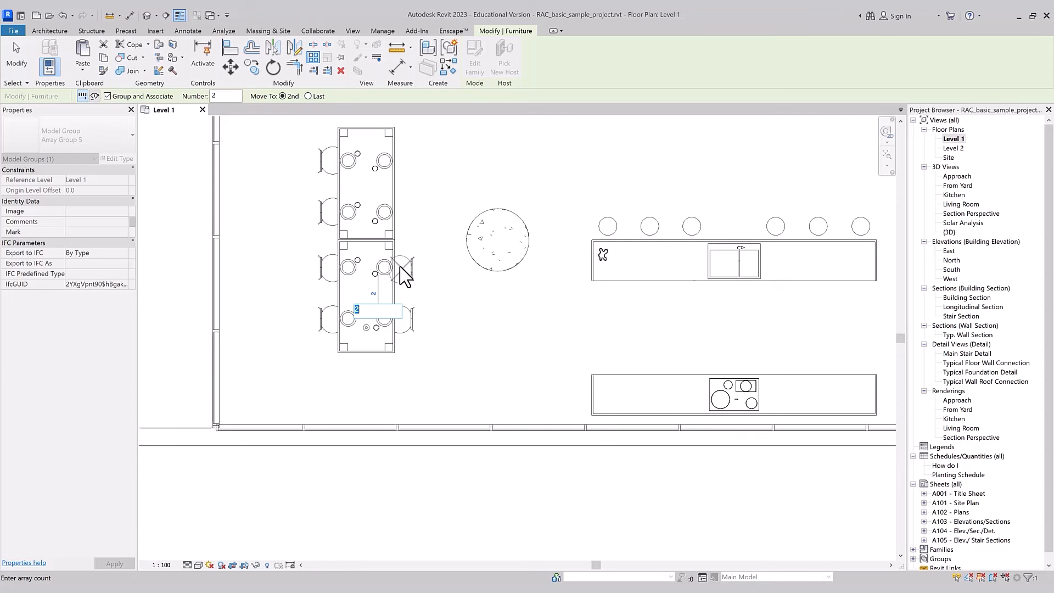
pyautogui.write('4')
pyautogui.press('Return')
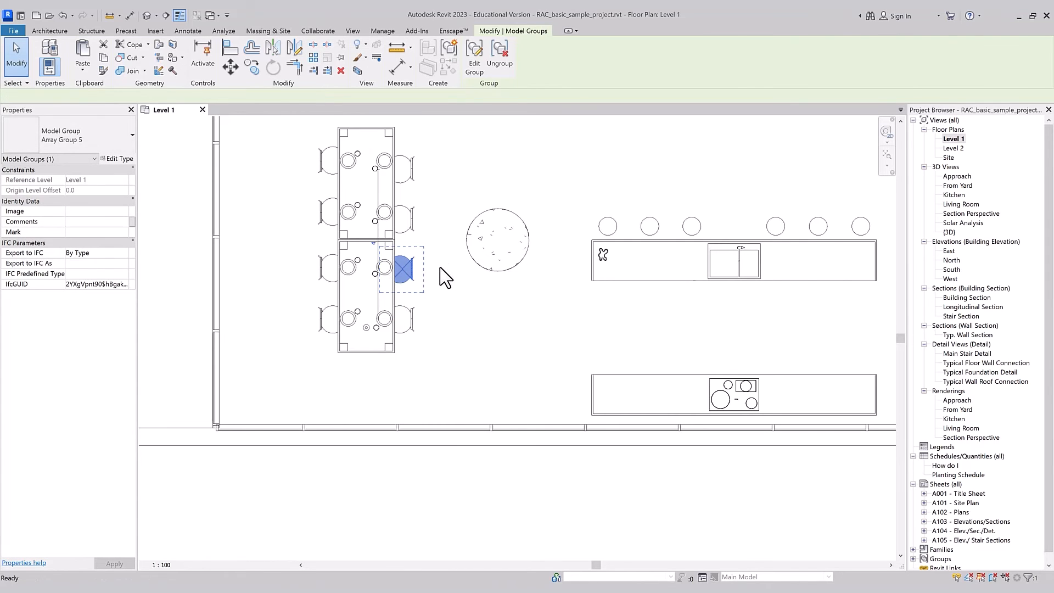
pyautogui.scroll(-1, 438, 268)
pyautogui.hotkey('ctrl', 'z')
# Step: Array the dining chair with Move To Last, placing the last chair at the table's upper seat, with 4 items
pyautogui.click(407, 305)
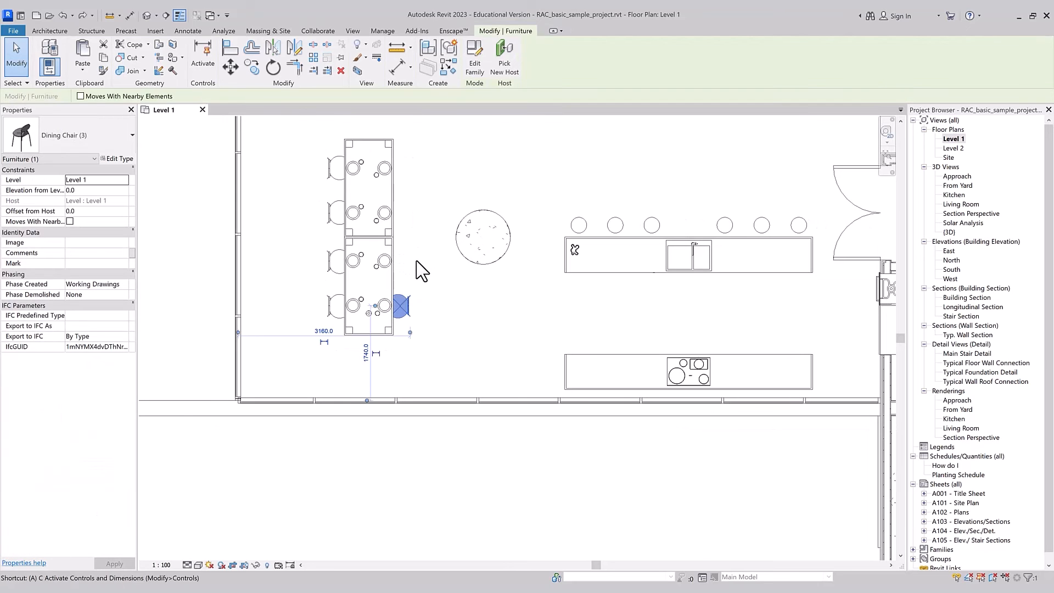
pyautogui.press('a')
pyautogui.press('r')
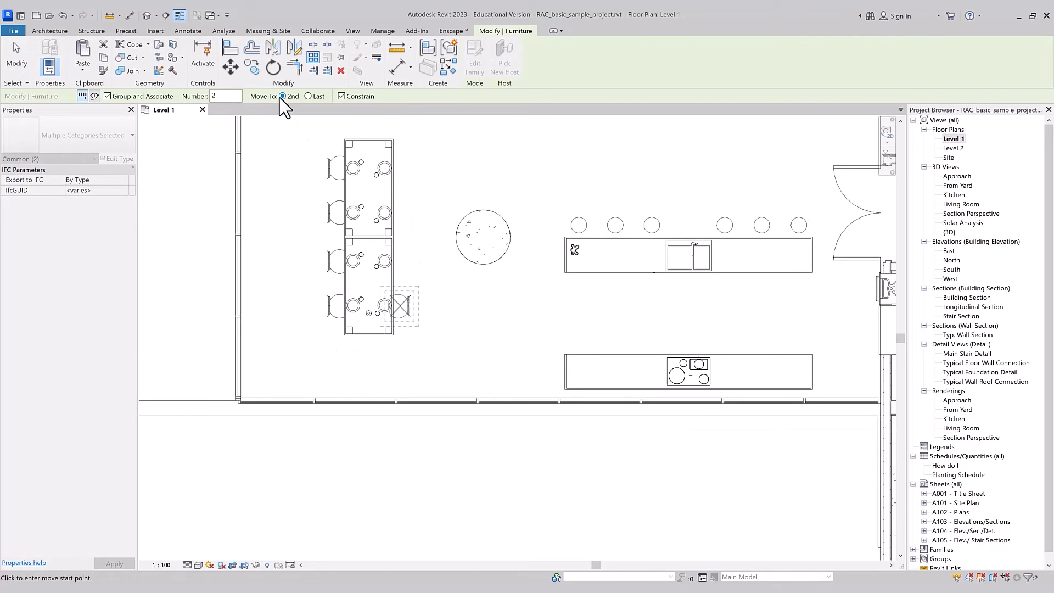
pyautogui.click(400, 306)
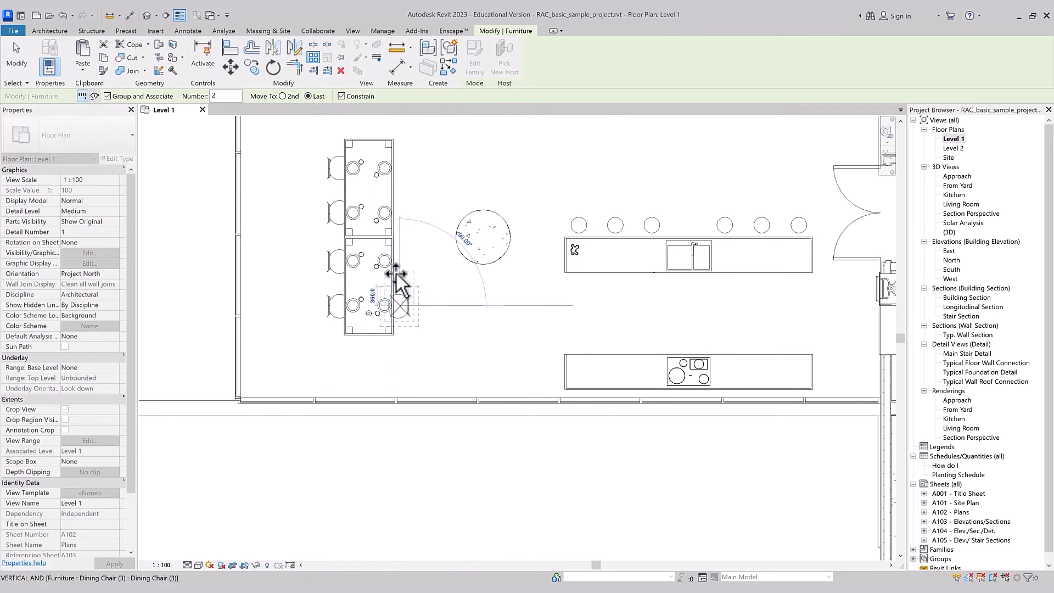
pyautogui.click(396, 165)
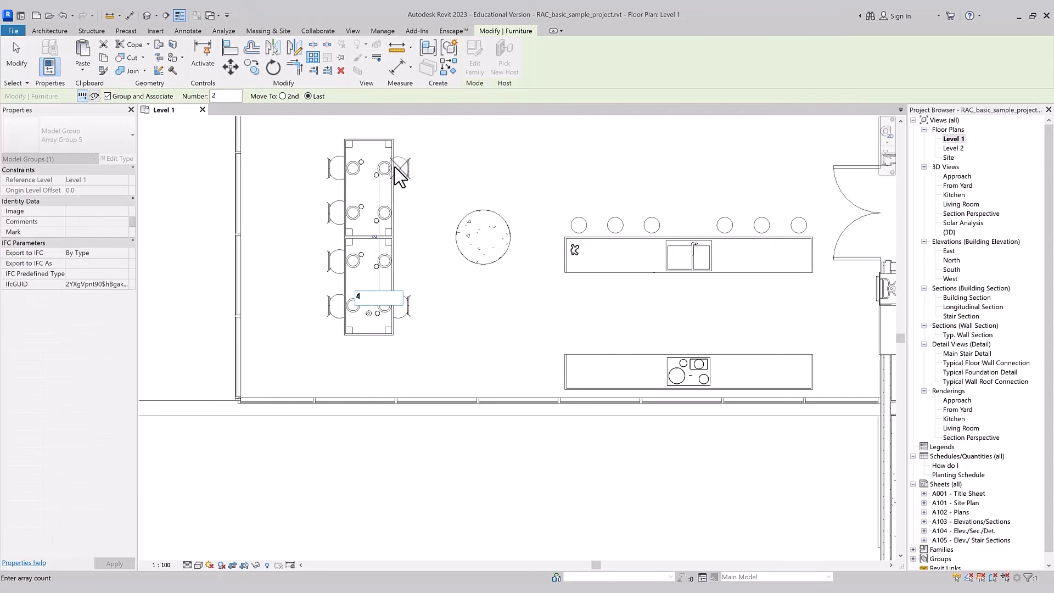
pyautogui.write('4')
pyautogui.press('Return')
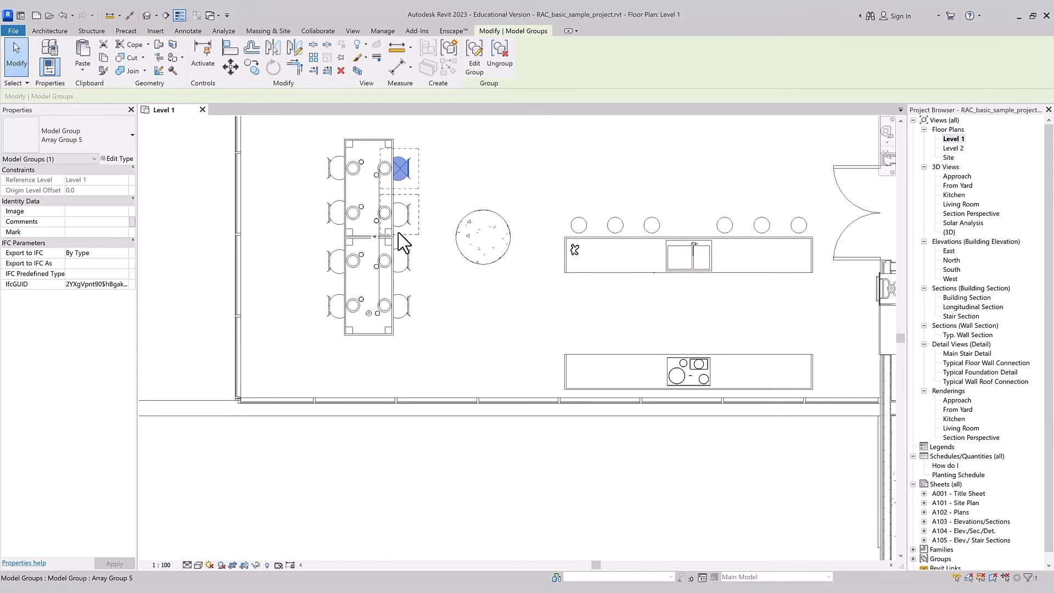
# Step: Set the item count of the dining chair array to 8 and undo the array
pyautogui.click(374, 237)
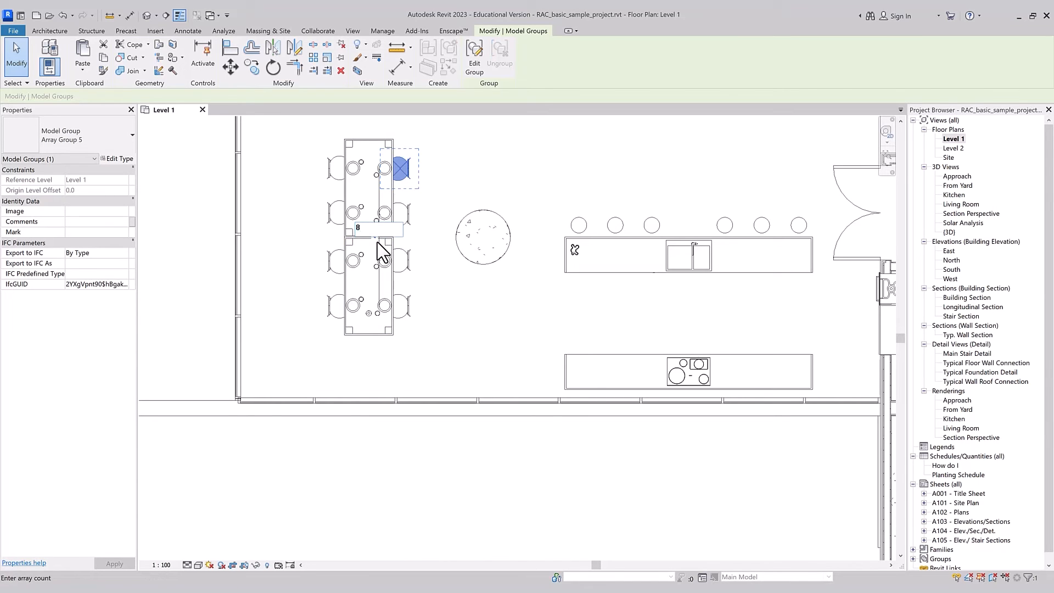
pyautogui.press('Return')
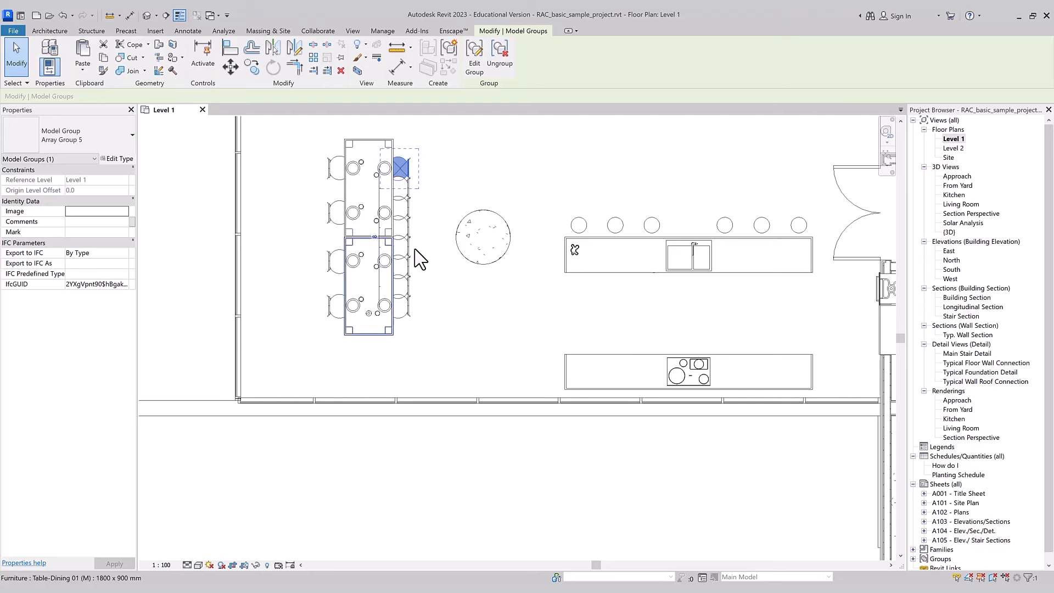
pyautogui.hotkey('ctrl', 'z')
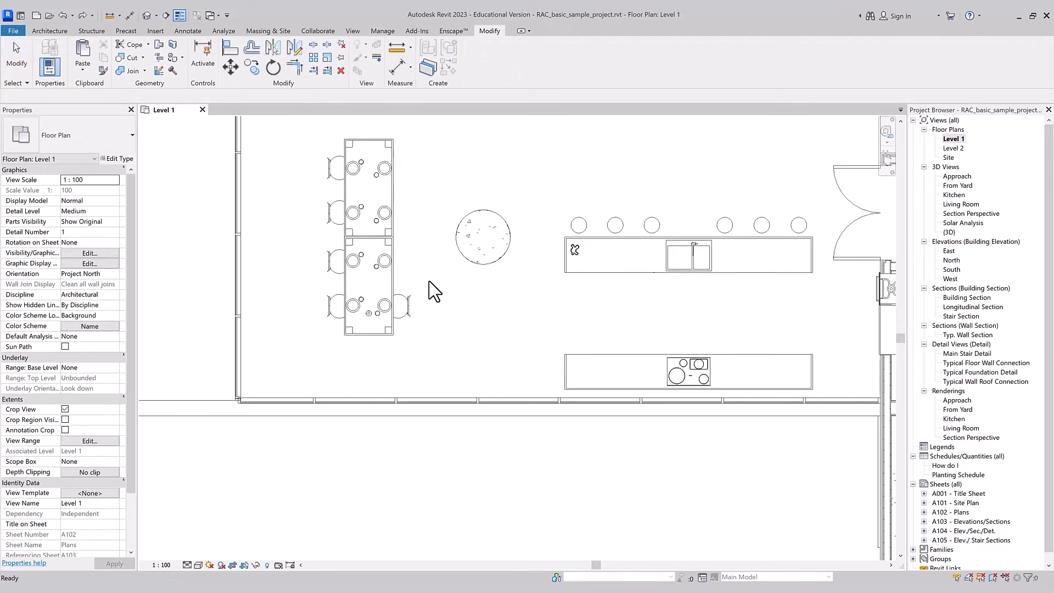
# Step: Array the dining chair with Group and Associate and Move To Last, trying the copy direction with Constrain off and on
pyautogui.click(415, 316)
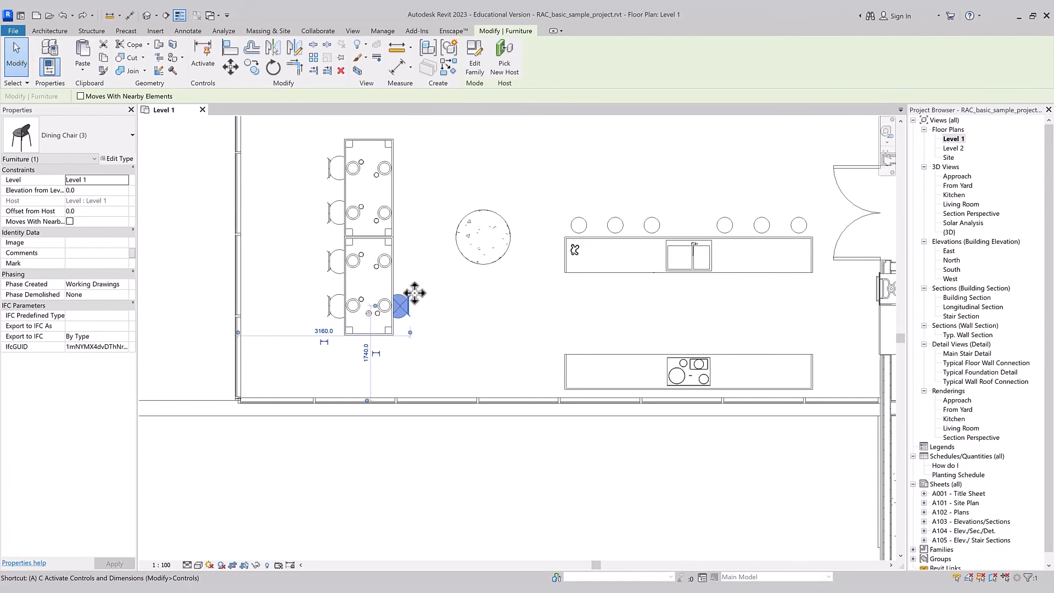
pyautogui.press('a')
pyautogui.press('r')
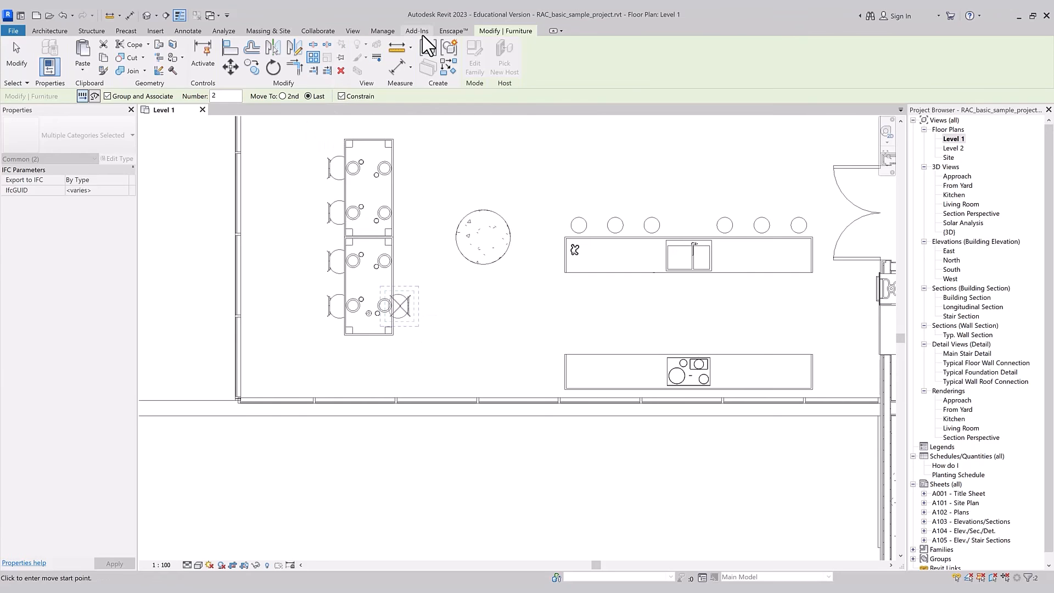
pyautogui.click(403, 303)
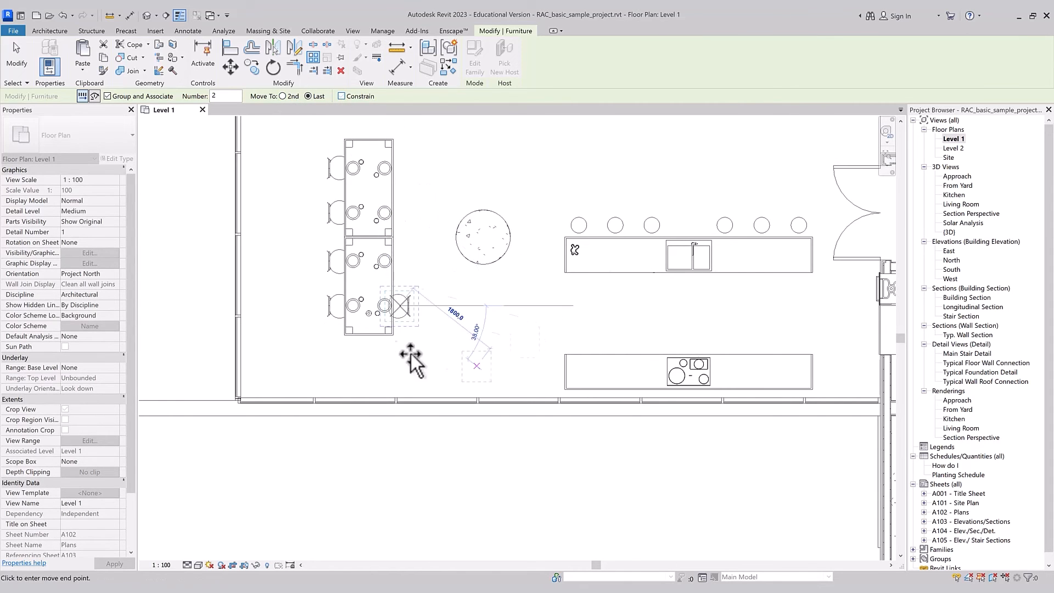
pyautogui.click(342, 96)
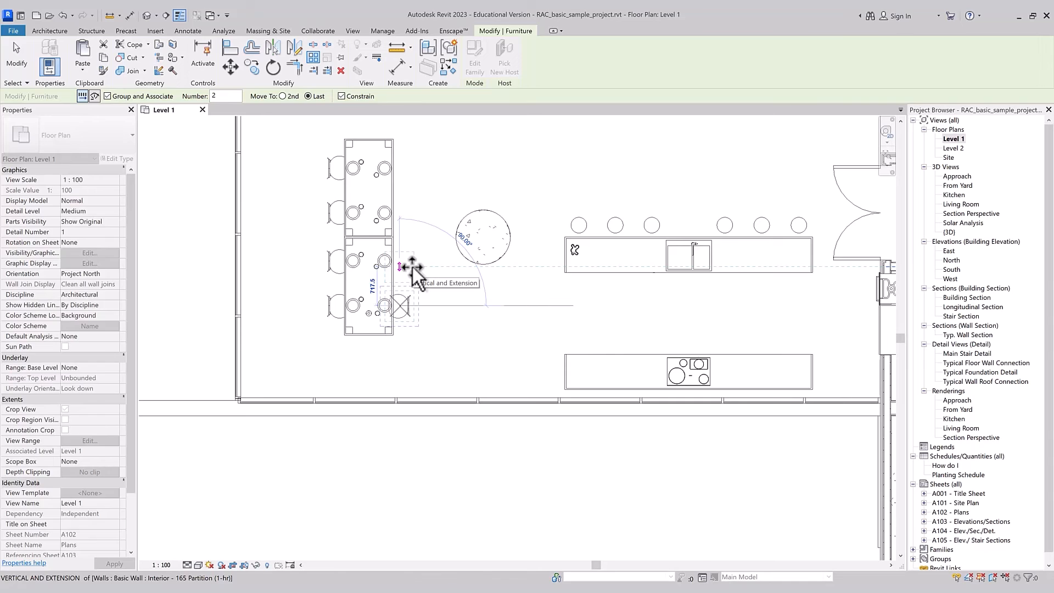
pyautogui.click(413, 267)
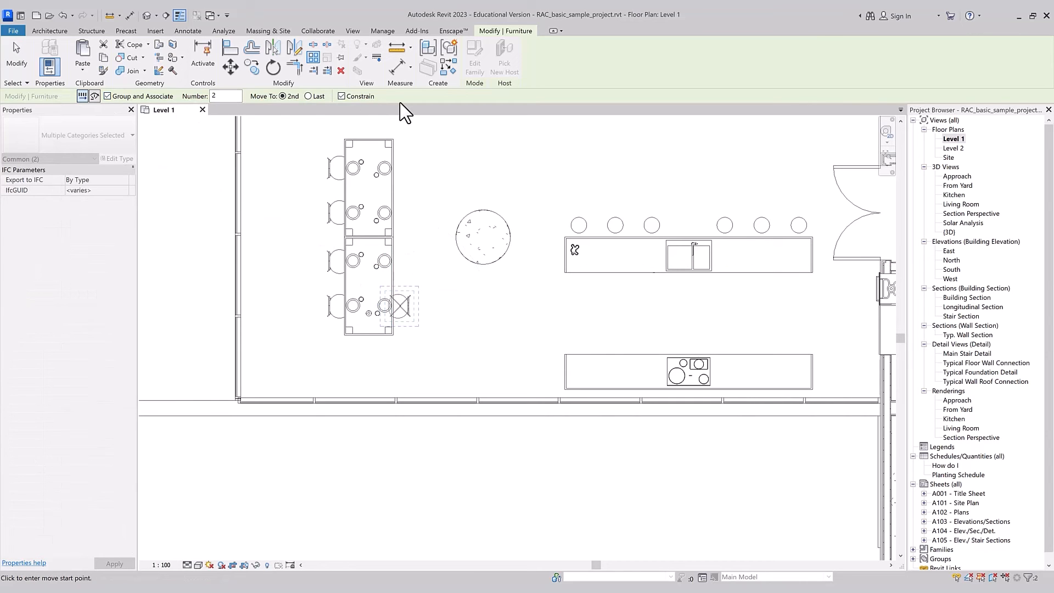
# Step: Create a radial array of the dining chair around its own centre with Move To 2nd, a 25° angle and 3 items
pyautogui.click(93, 97)
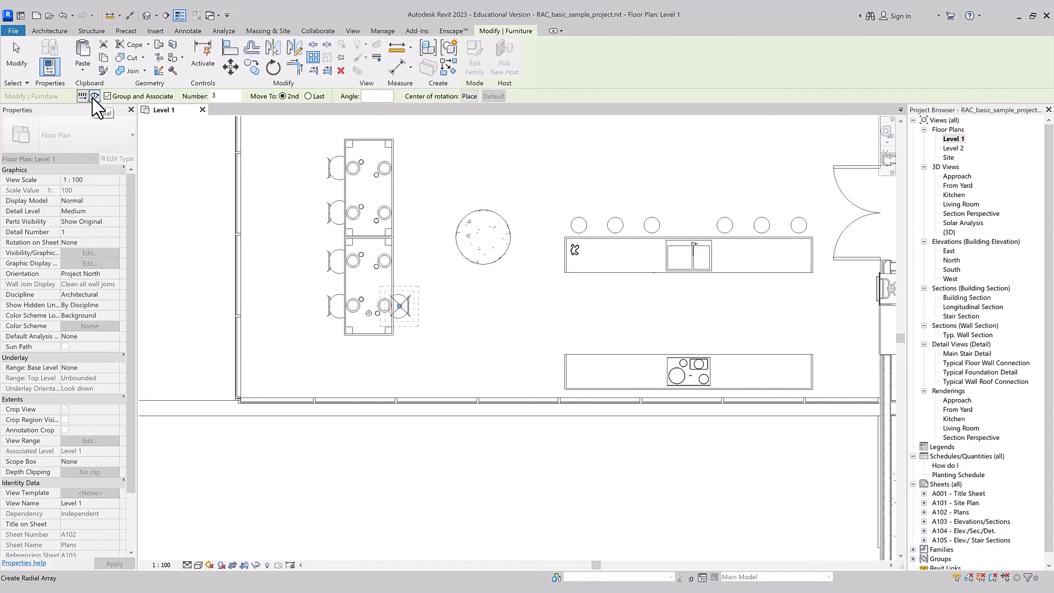
pyautogui.click(82, 96)
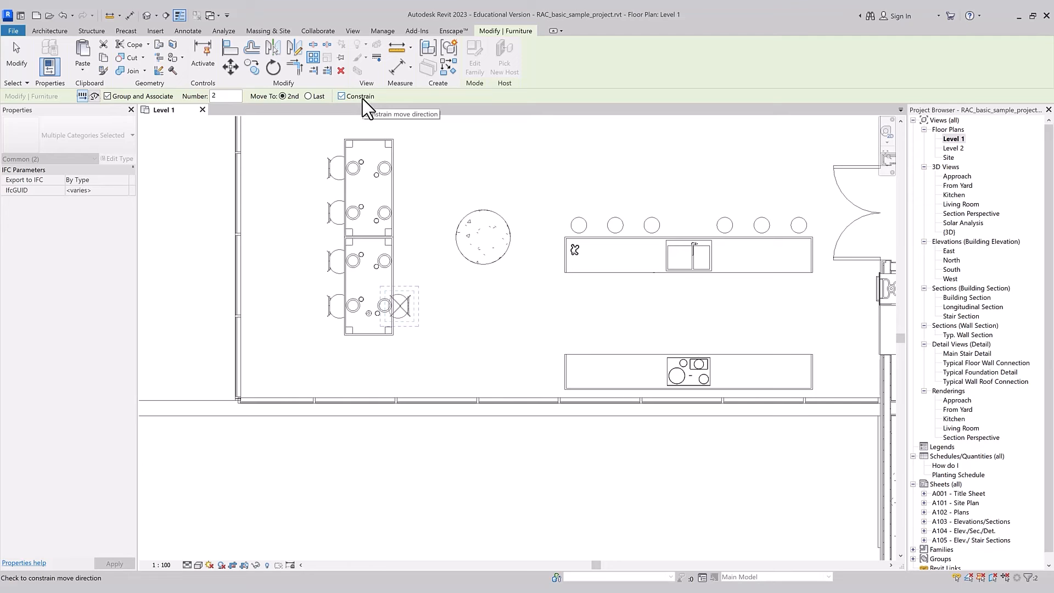
pyautogui.click(95, 97)
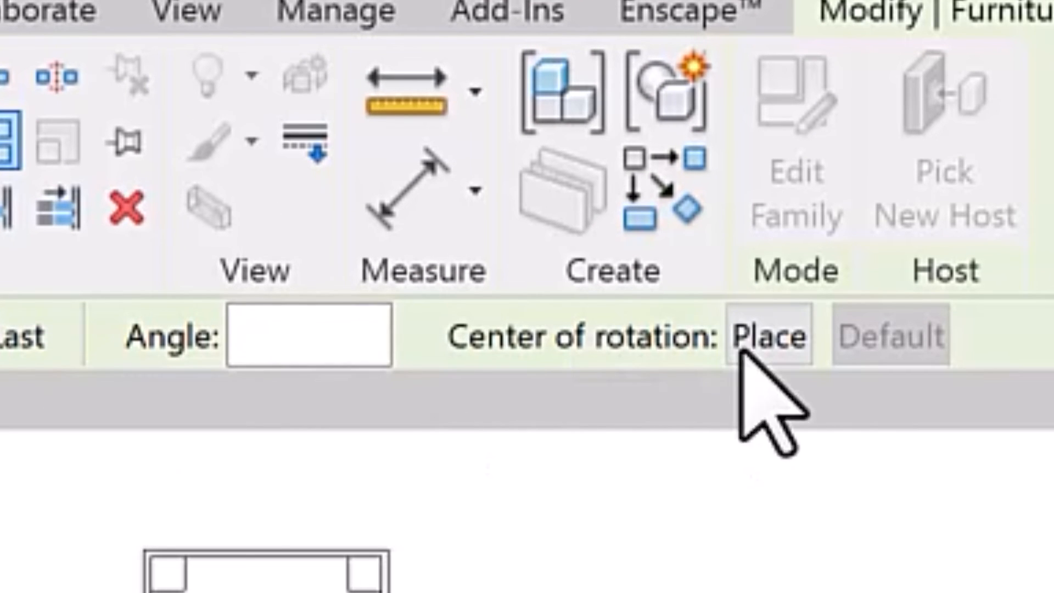
pyautogui.click(275, 335)
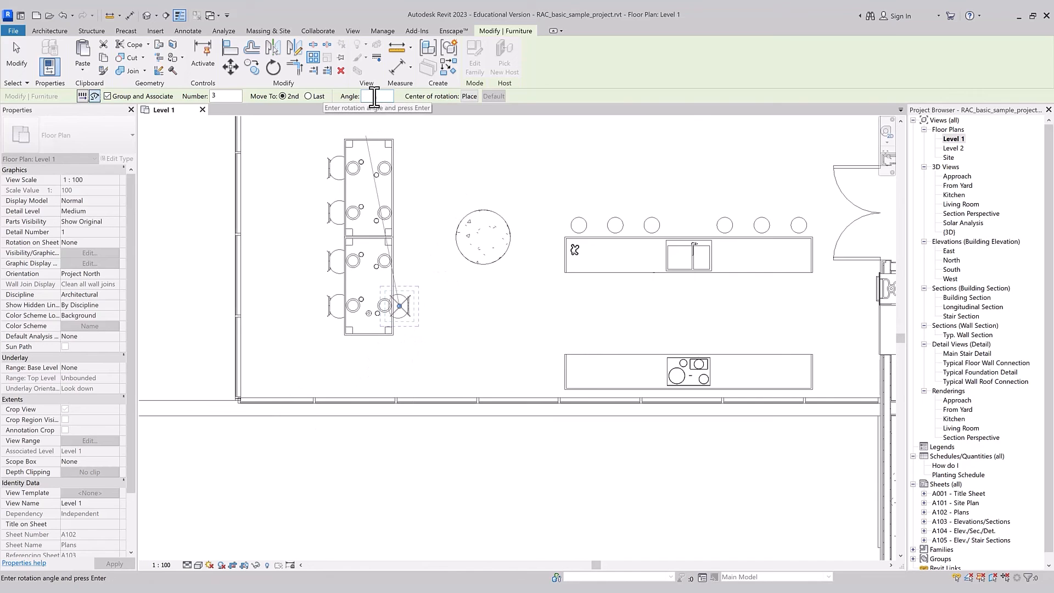
pyautogui.write('0')
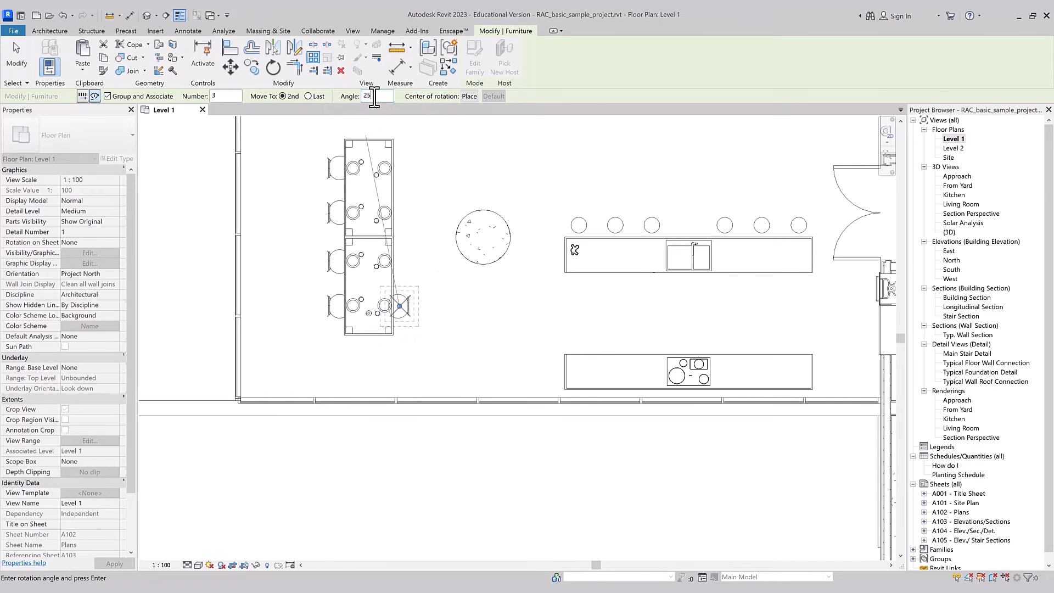
pyautogui.press('Return')
pyautogui.scroll(3, 374, 331)
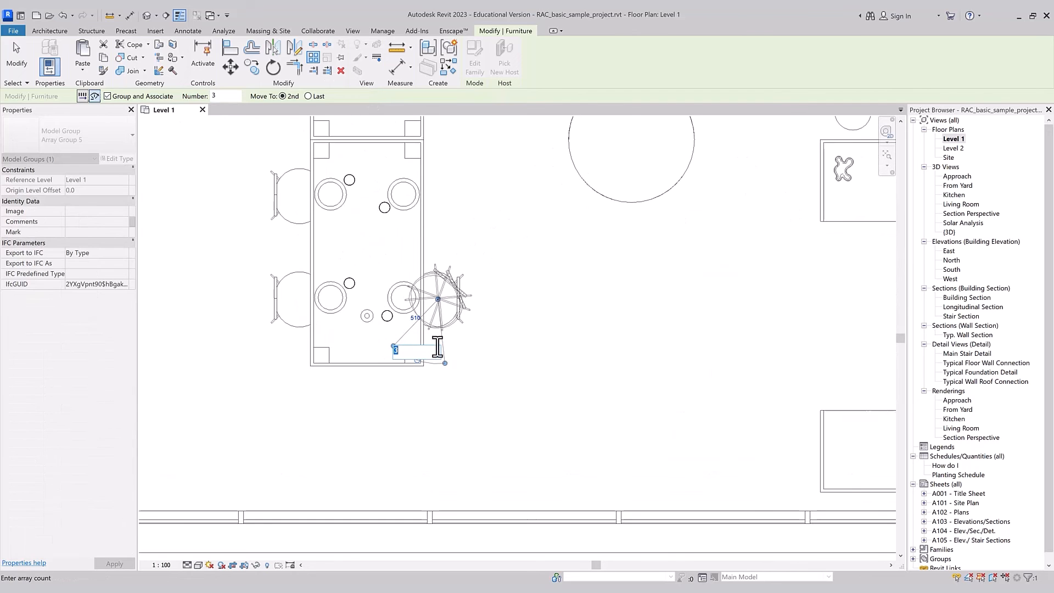
pyautogui.press('Return')
pyautogui.scroll(2, 426, 306)
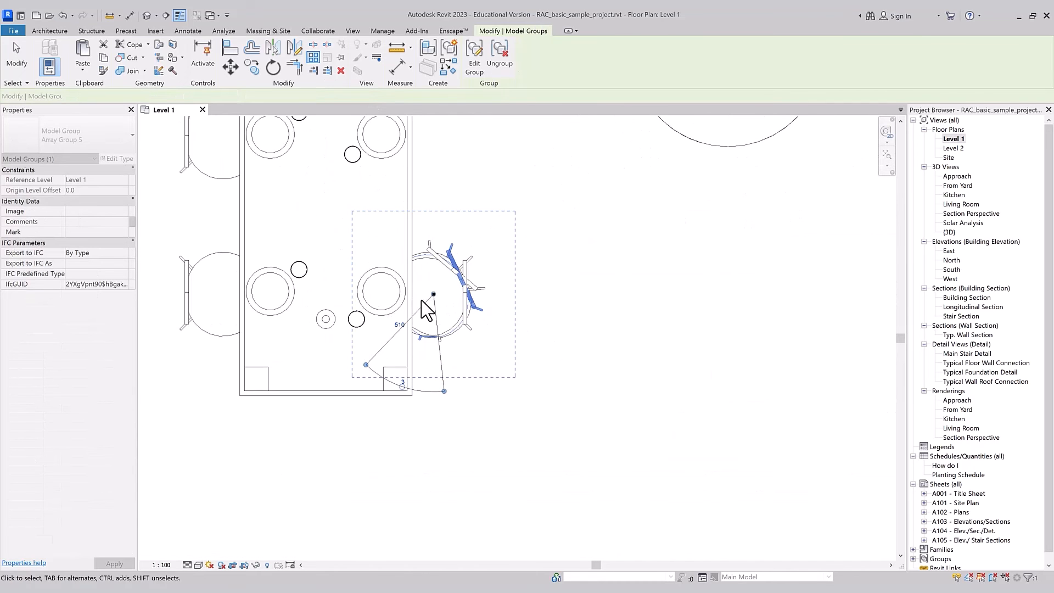
# Step: Set the radial chair array's radius to 4000 mm and undo the array
pyautogui.click(399, 324)
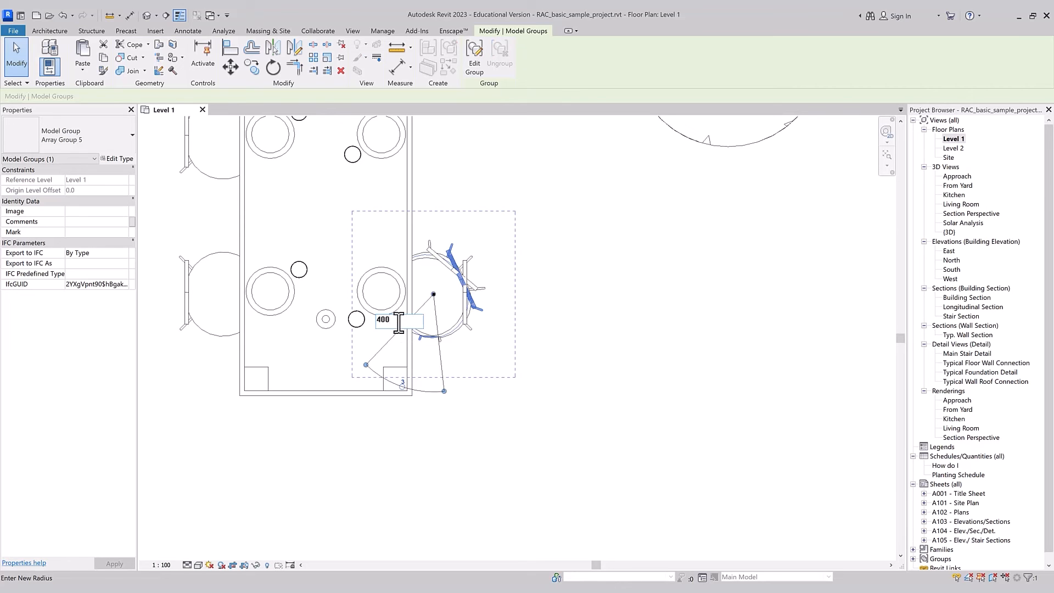
pyautogui.press('Return')
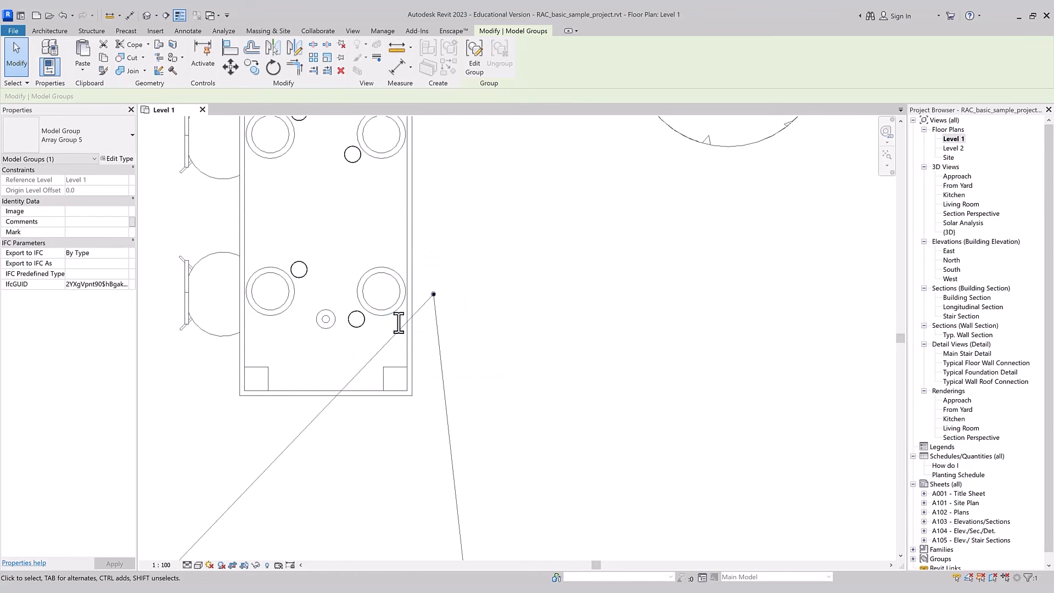
pyautogui.scroll(-5, 417, 308)
pyautogui.scroll(1, 448, 437)
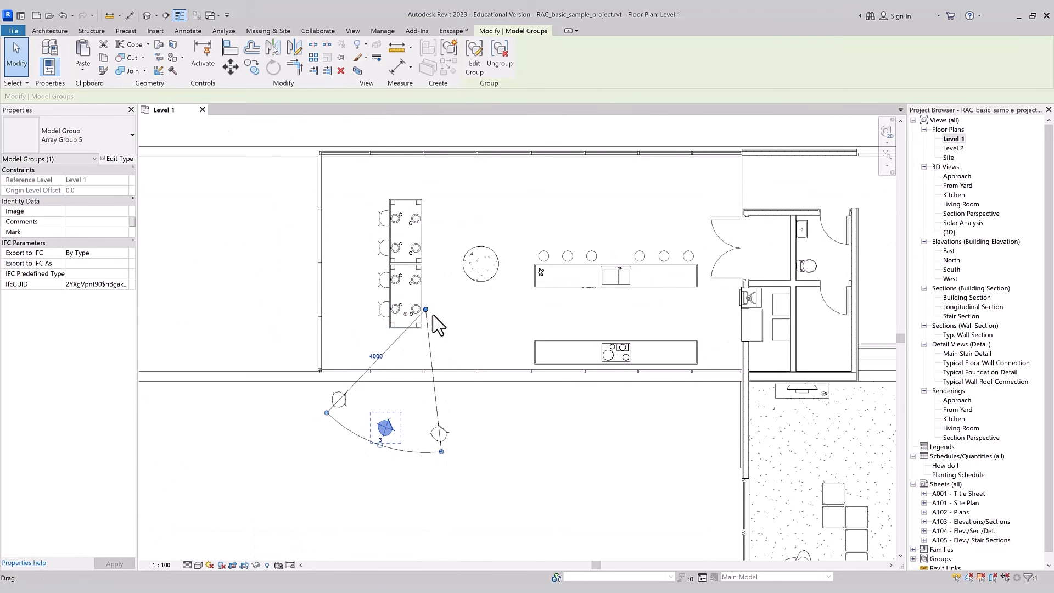
pyautogui.hotkey('ctrl', 'z')
pyautogui.hotkey('ctrl', 'z')
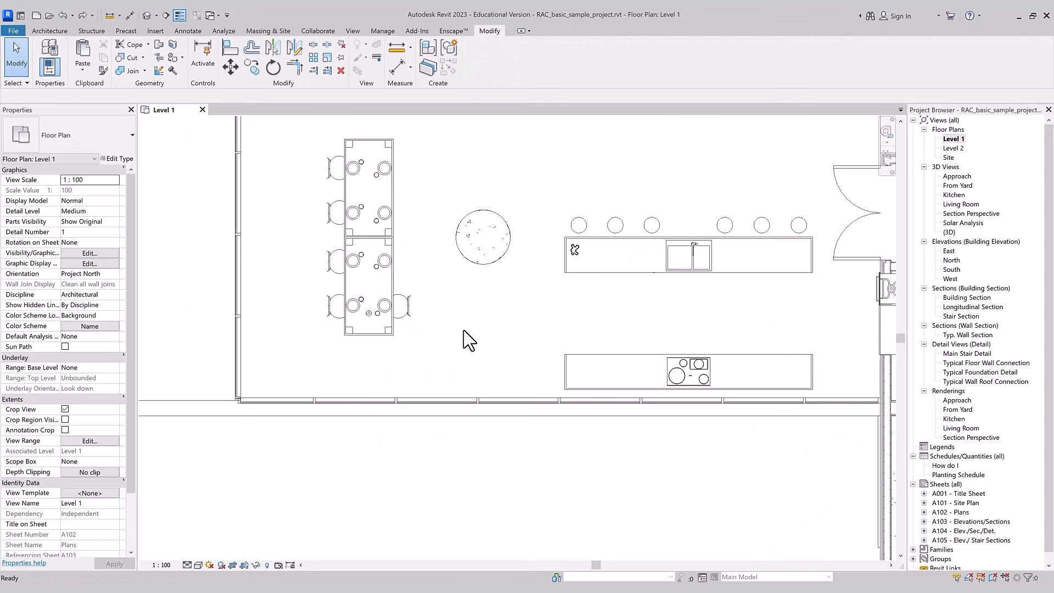
# Step: Array the dining chair radially around the right-hand joint of the two tables, with Move To Last, about 177° and 5 items
pyautogui.click(400, 314)
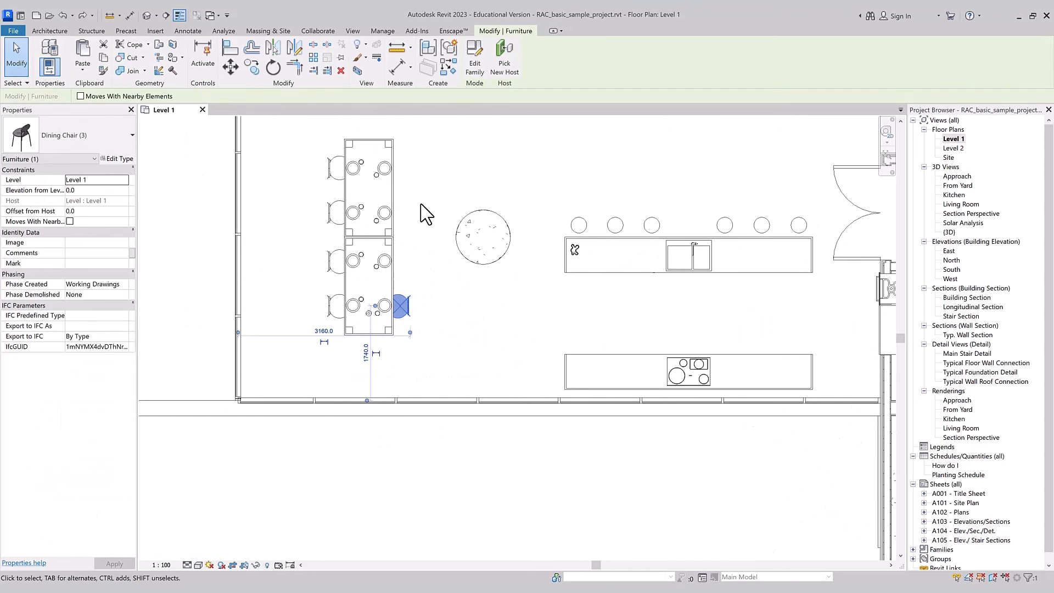
pyautogui.press('a')
pyautogui.press('r')
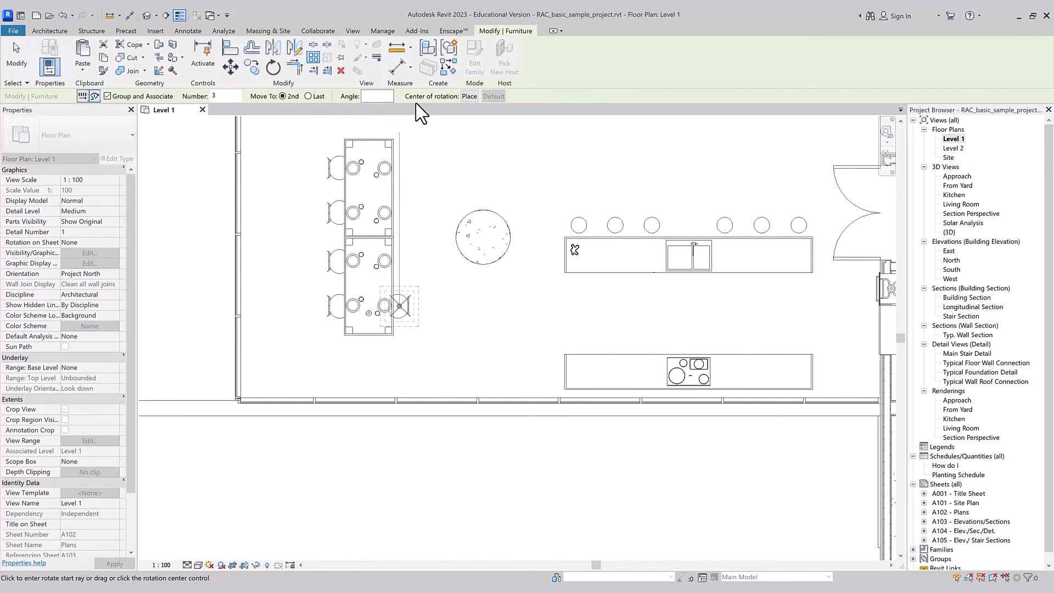
pyautogui.click(467, 97)
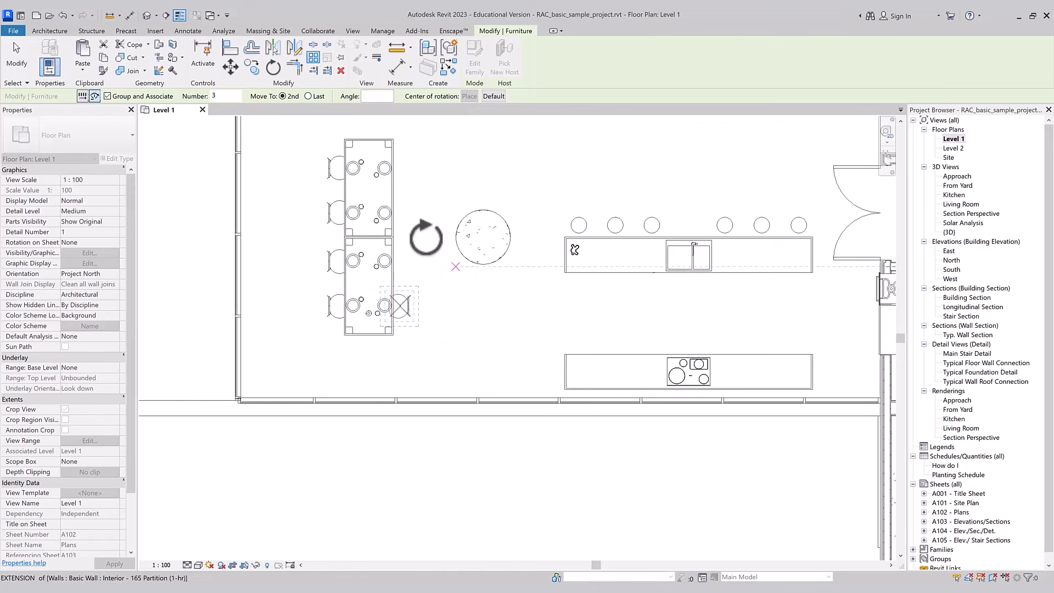
pyautogui.click(493, 96)
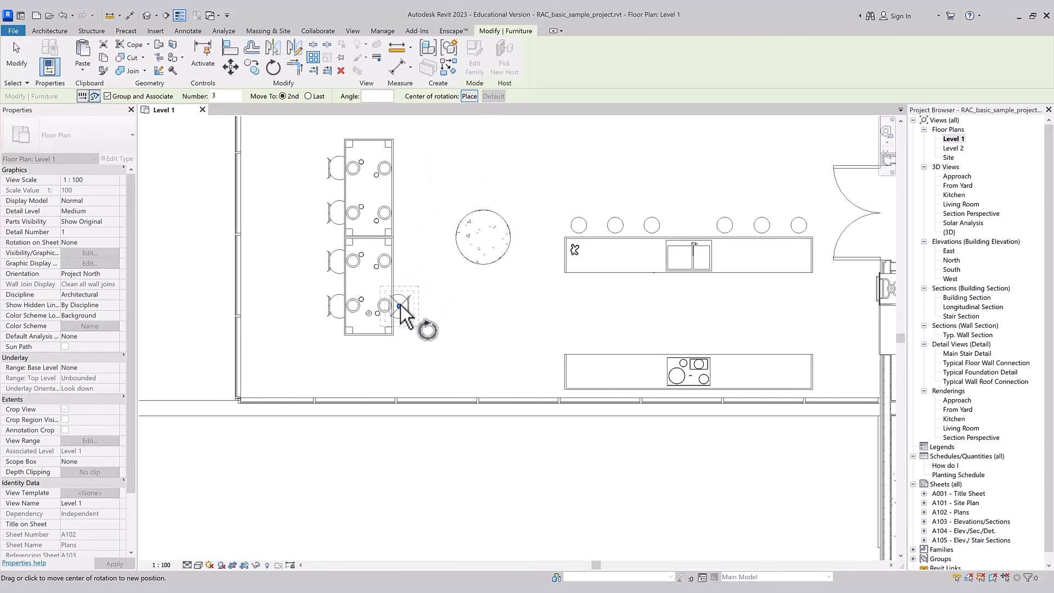
pyautogui.moveTo(400, 306); pyautogui.dragTo(393, 237)
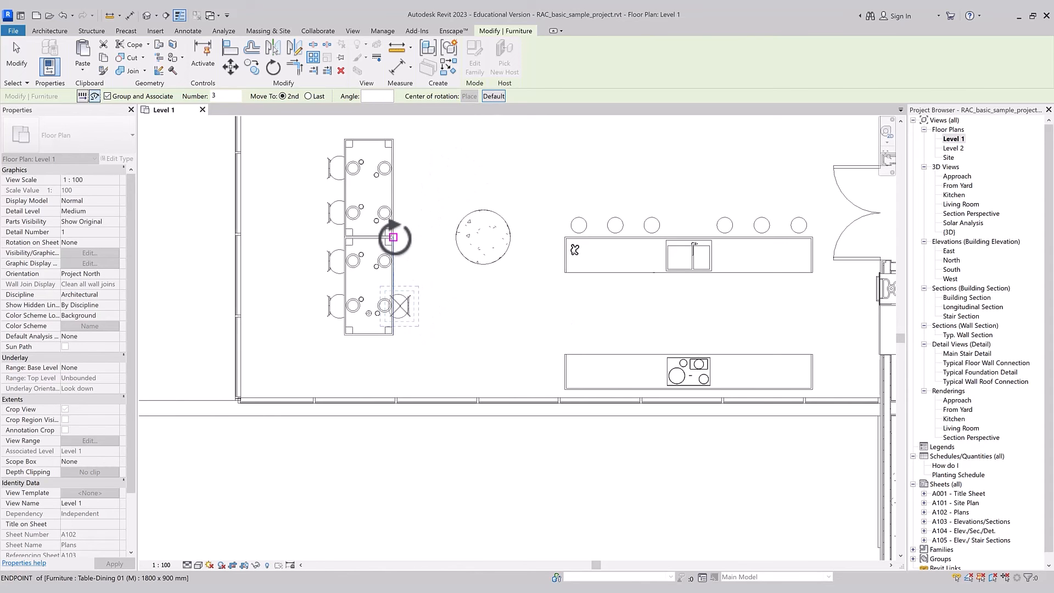
pyautogui.click(392, 358)
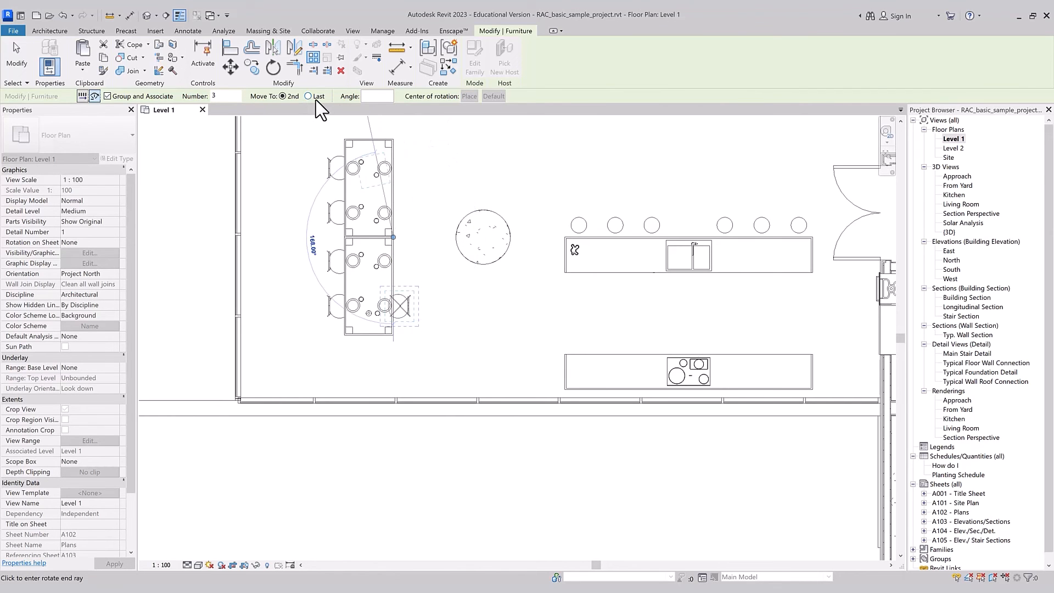
pyautogui.click(396, 142)
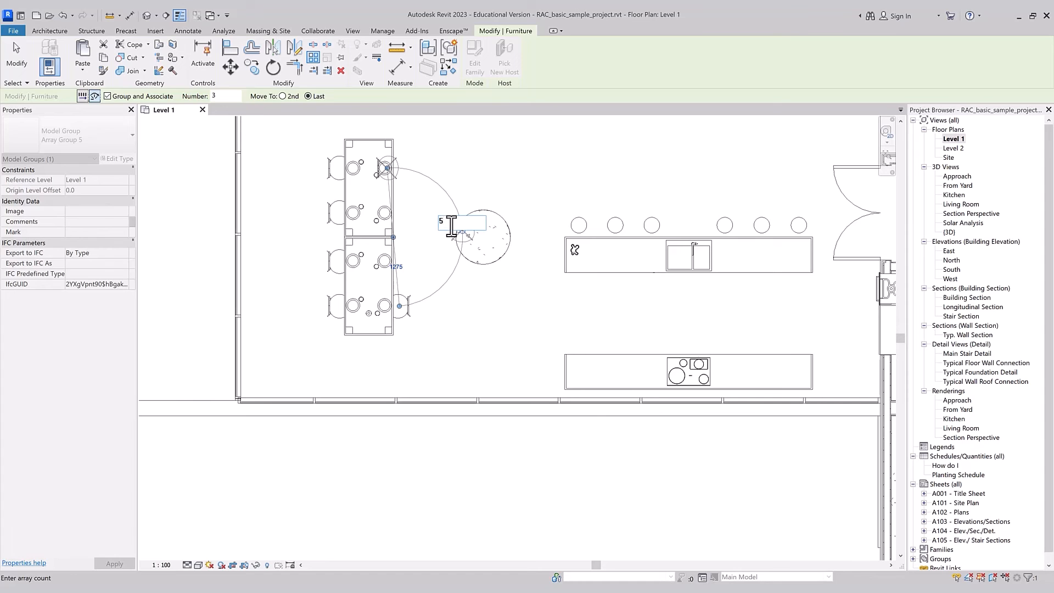
pyautogui.press('Return')
pyautogui.click(486, 323)
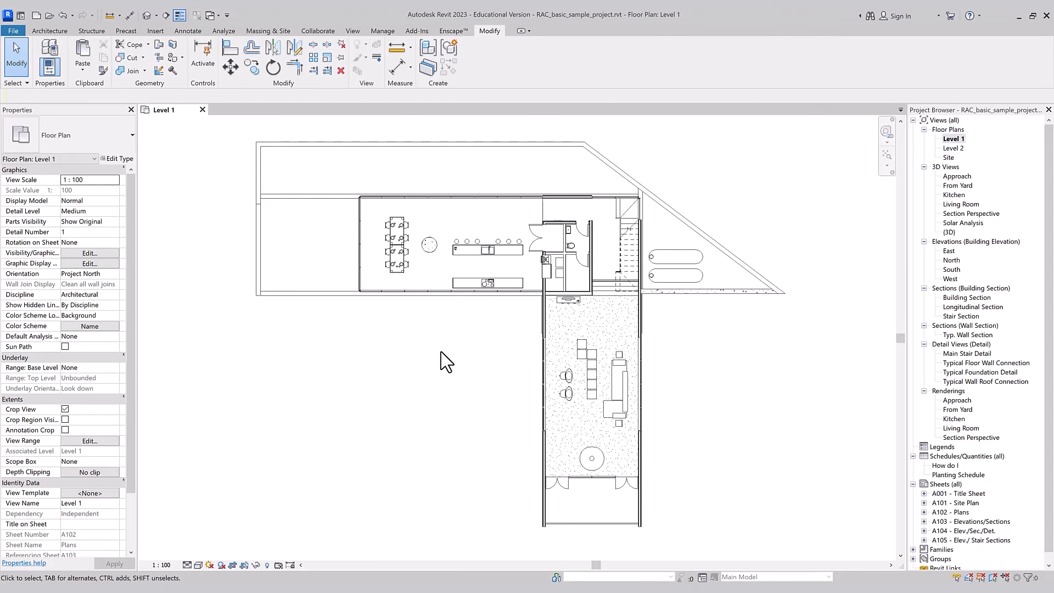
# Step: Draw a rectangle of Interior - Partition walls about 2600 by 1700 mm in the empty area south of the dining room
pyautogui.press('r')
pyautogui.press('e')
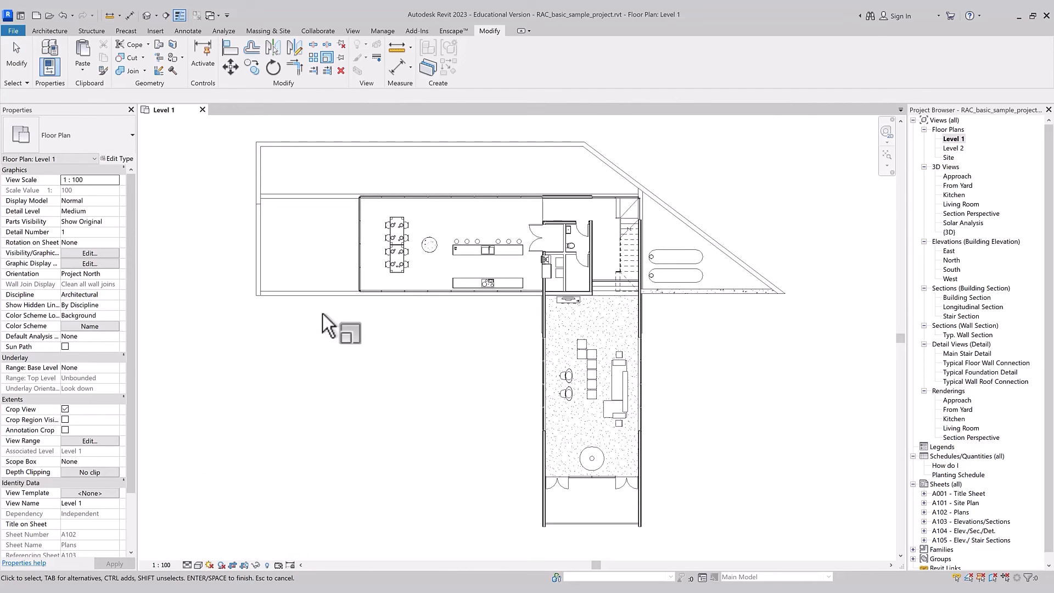
pyautogui.scroll(1, 347, 348)
pyautogui.press('w')
pyautogui.press('a')
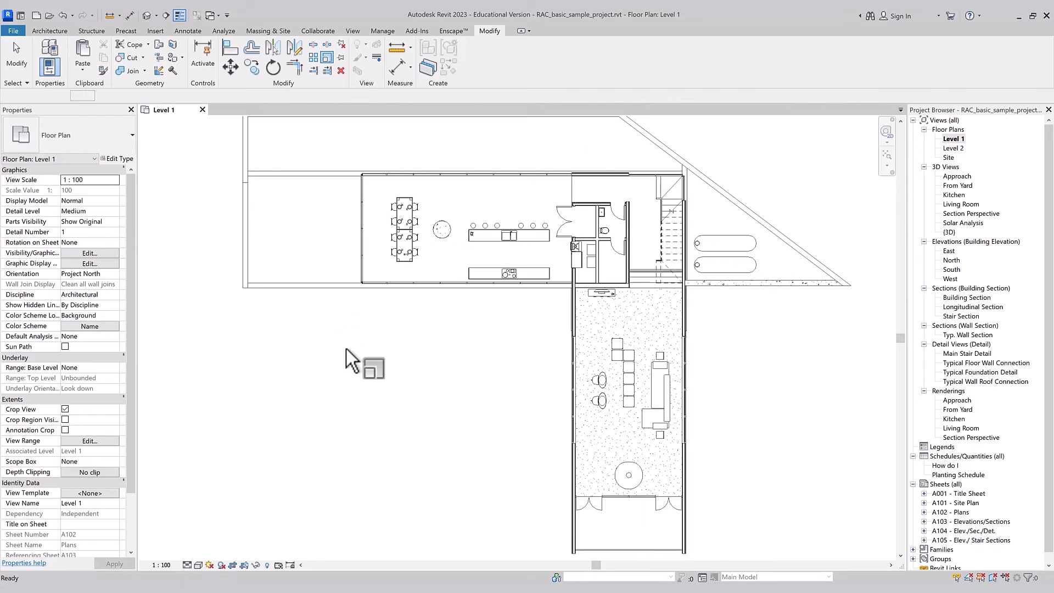
pyautogui.click(483, 45)
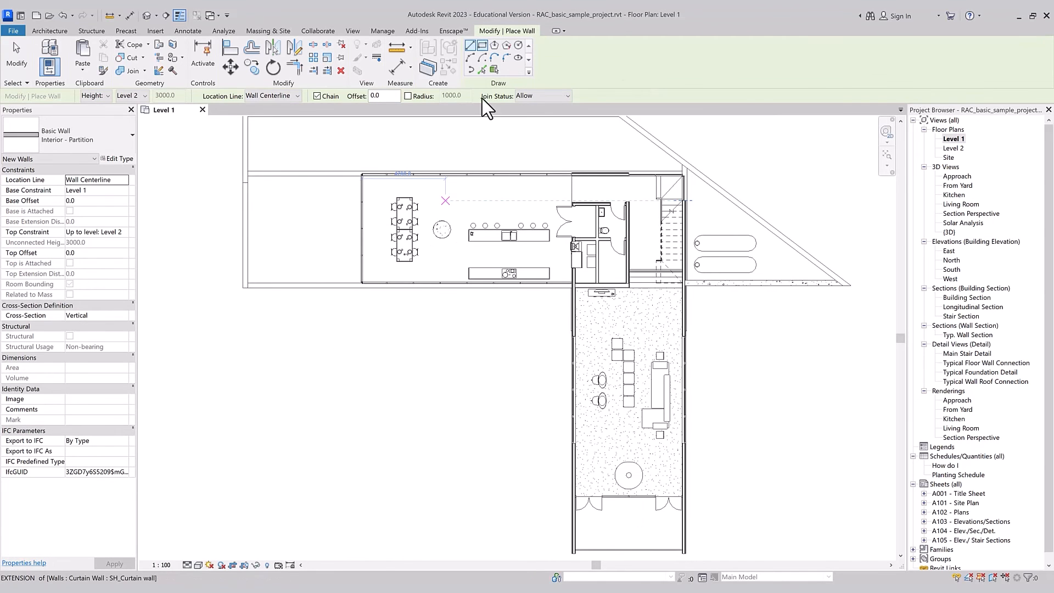
pyautogui.click(339, 393)
pyautogui.click(386, 424)
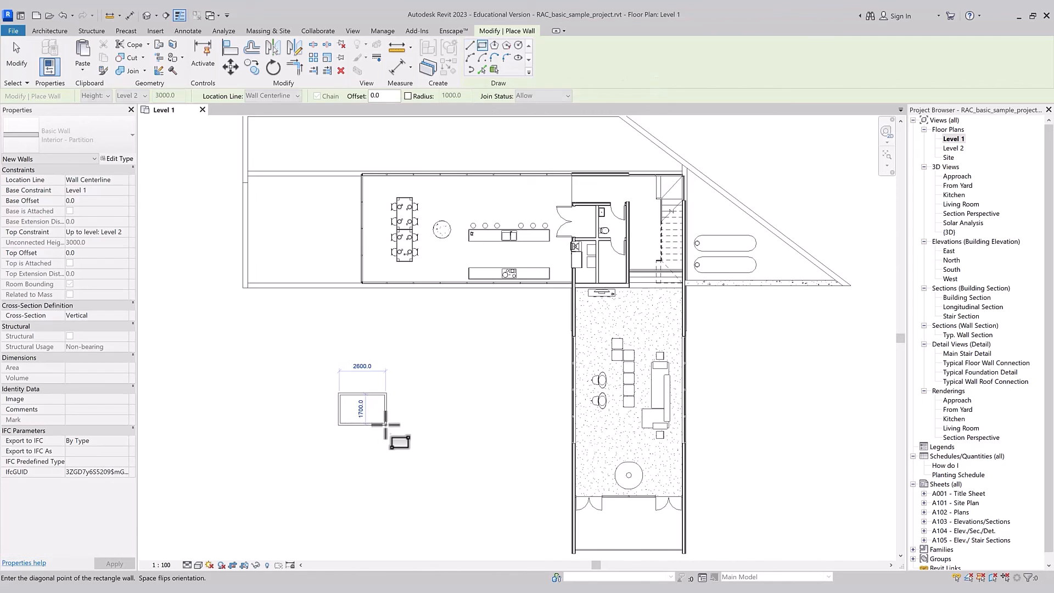
pyautogui.press('Escape')
pyautogui.press('Escape')
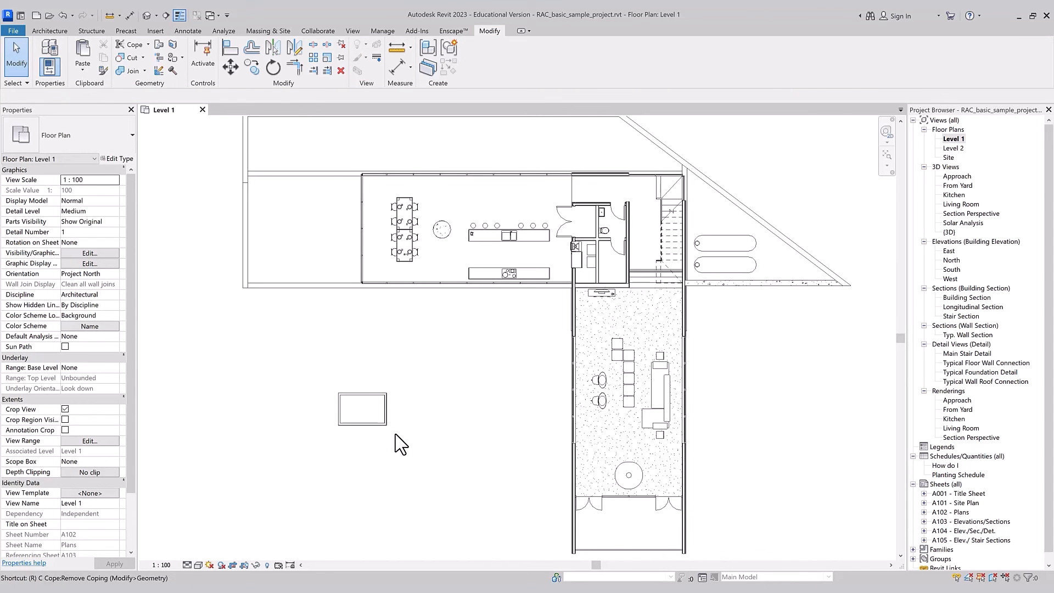
# Step: Scale the four walls of the new rectangle numerically by a factor of 2 around its centre
pyautogui.moveTo(397, 433); pyautogui.dragTo(304, 351)
pyautogui.press('r')
pyautogui.press('e')
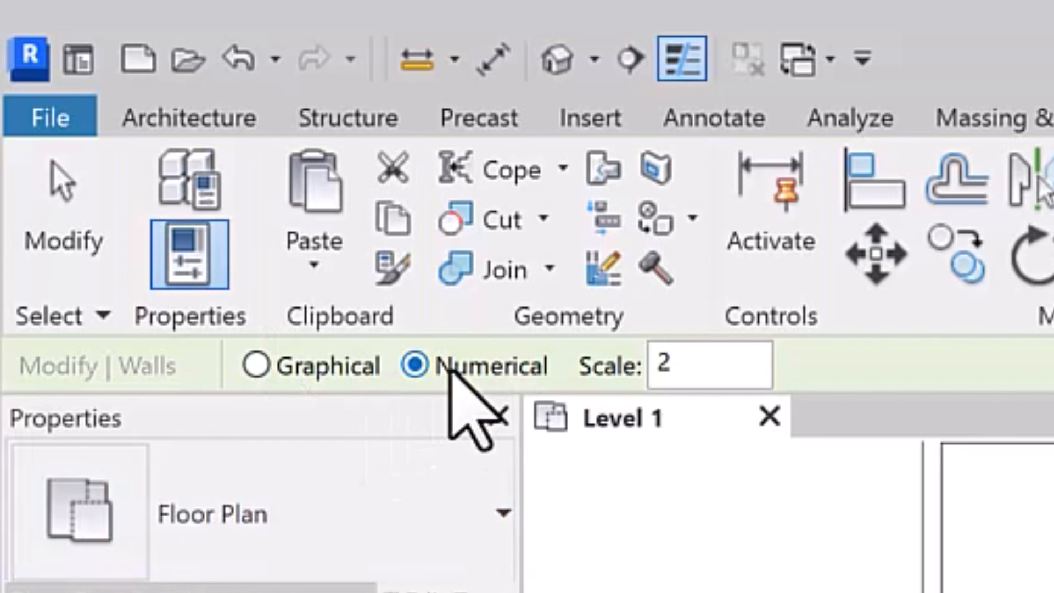
pyautogui.doubleClick(685, 364)
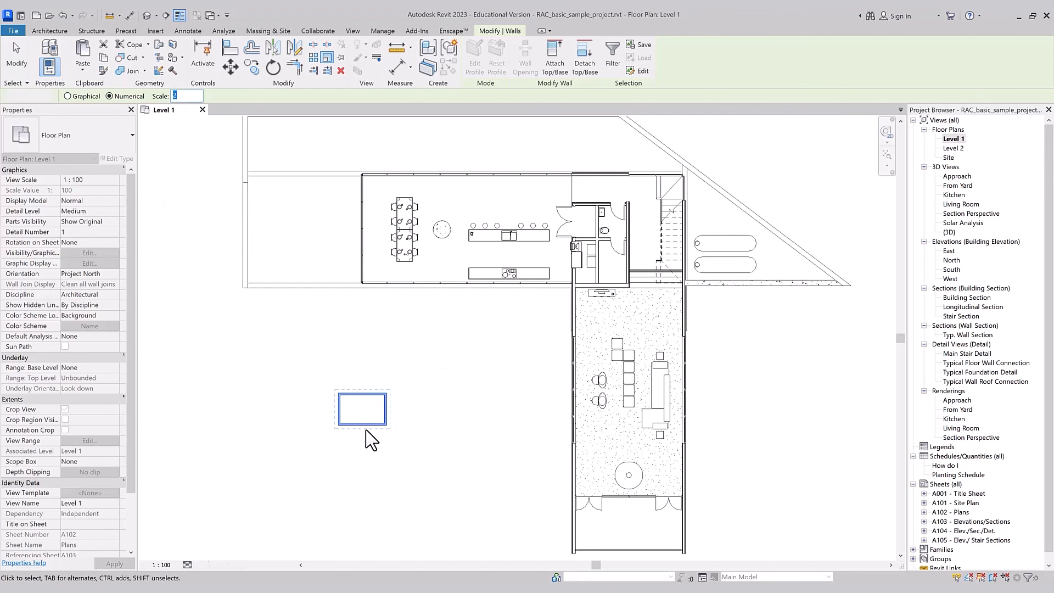
pyautogui.click(366, 430)
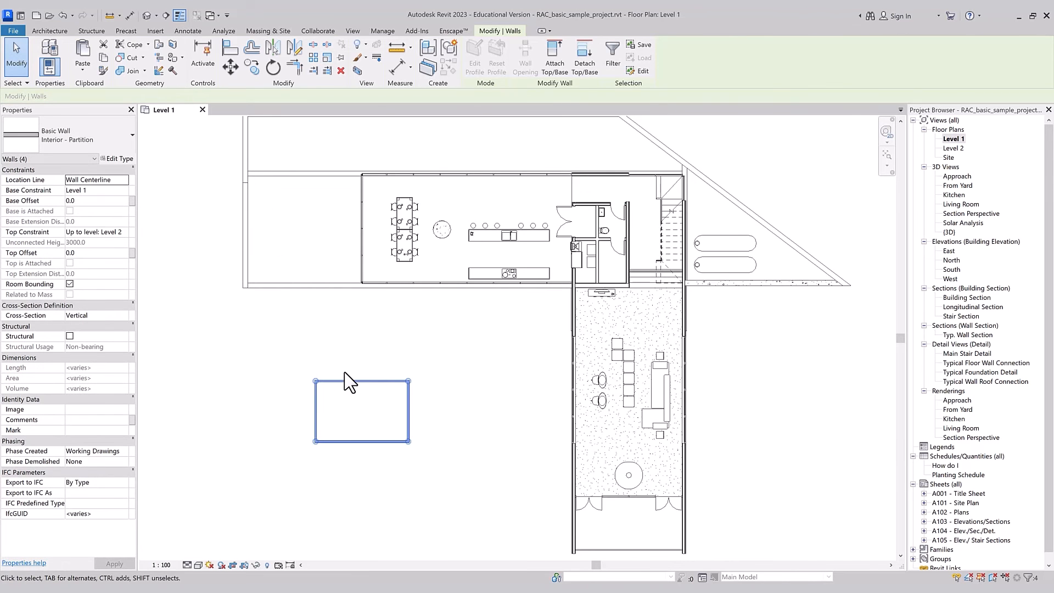
# Step: Scale the four rectangle walls numerically by a factor of 0.5, using the rectangle's centre as the origin
pyautogui.press('r')
pyautogui.press('e')
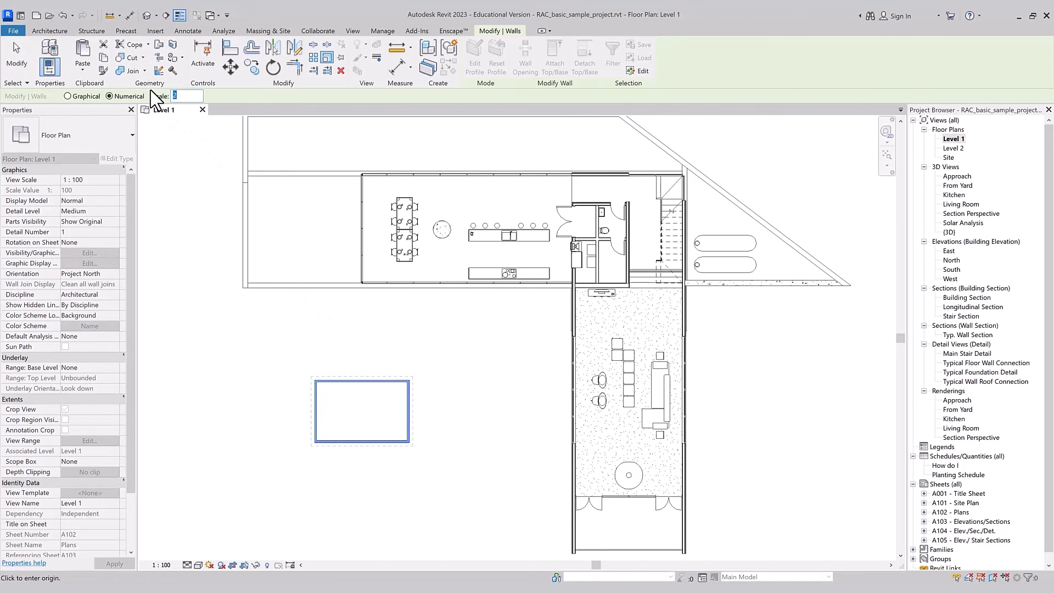
pyautogui.click(355, 408)
# Step: Scale the four walls graphically from their lower-left corner, enlarging the rectangle by a factor of about 2.45 toward the upper right
pyautogui.press('r')
pyautogui.press('e')
pyautogui.click(67, 96)
pyautogui.scroll(5, 362, 421)
pyautogui.click(278, 430)
pyautogui.click(411, 344)
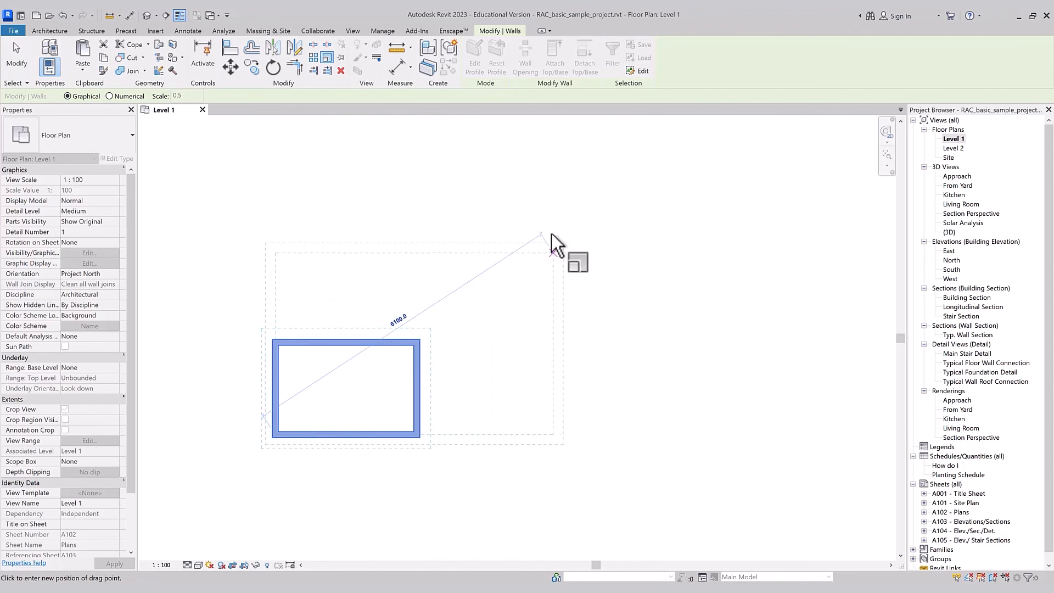
pyautogui.click(621, 208)
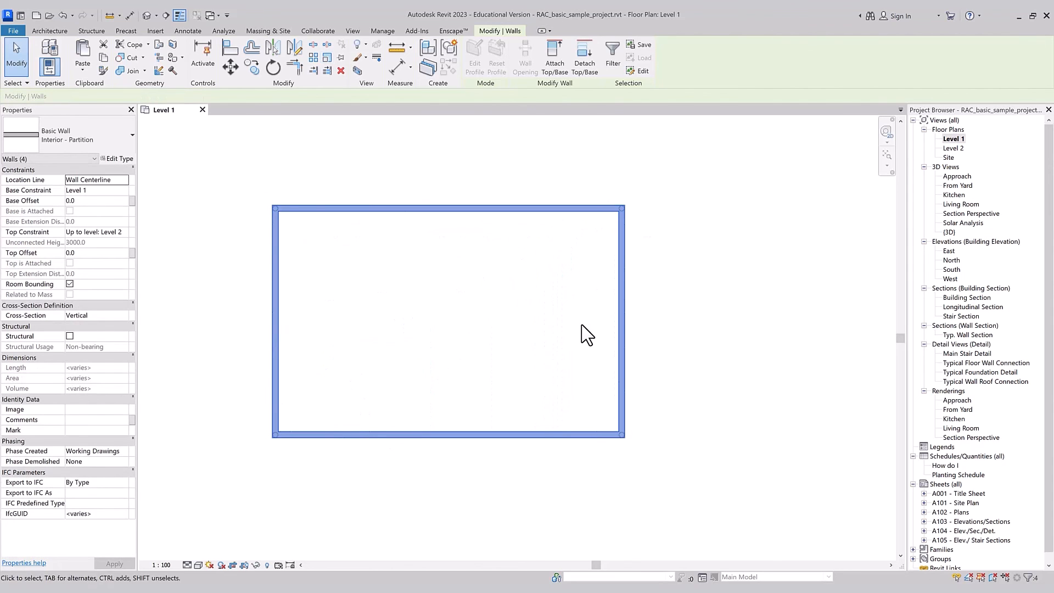
# Step: Scale the rectangle graphically from its east wall's midpoint, shrinking its width to about 4100 mm
pyautogui.press('r')
pyautogui.press('e')
pyautogui.click(618, 322)
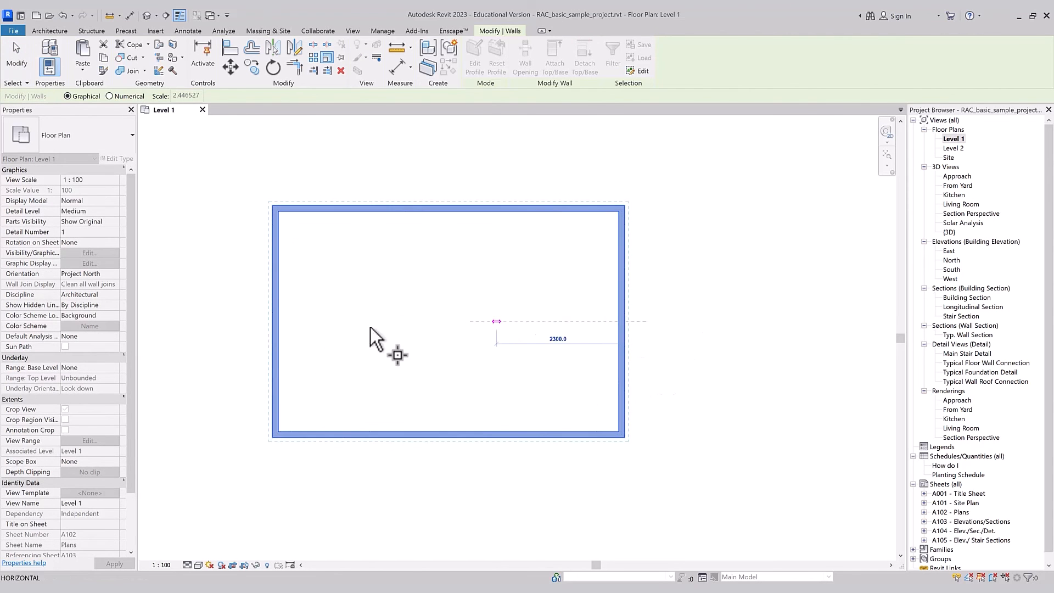
pyautogui.click(279, 321)
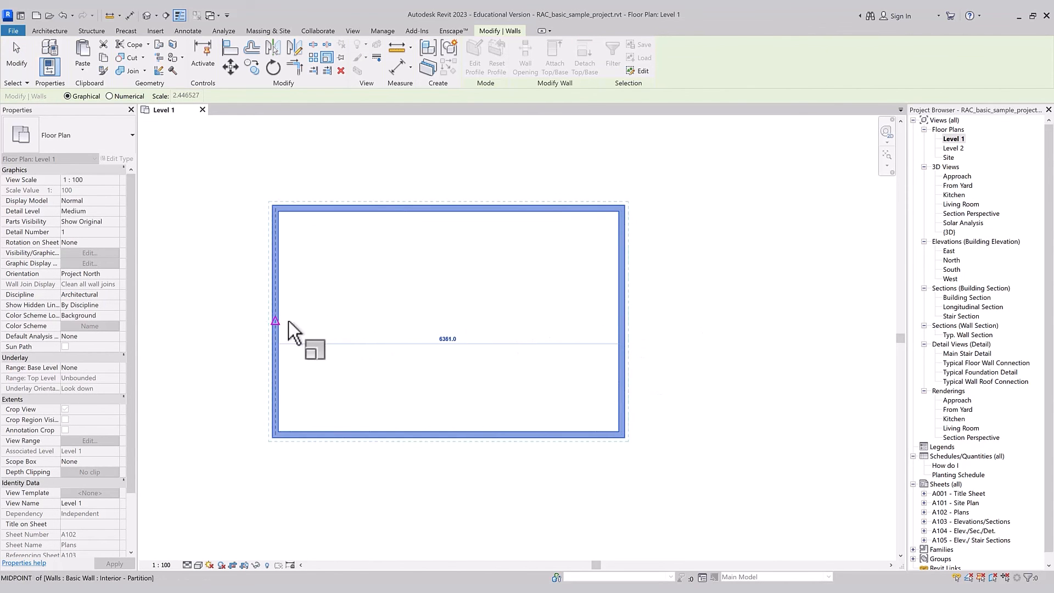
pyautogui.click(400, 329)
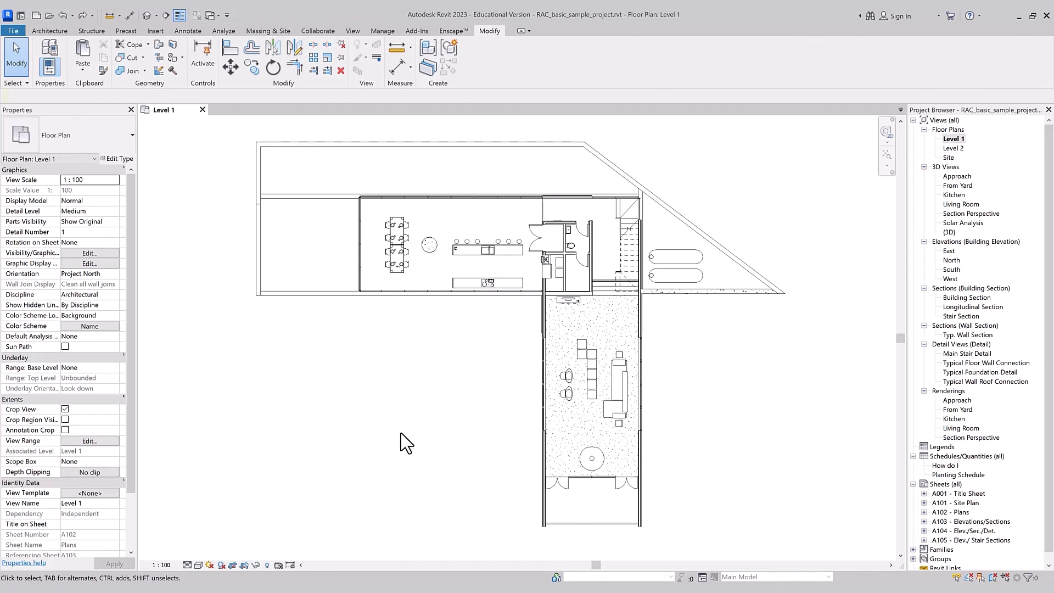
# Step: Pin the round concrete column between the dining tables and the kitchen island
pyautogui.click(430, 246)
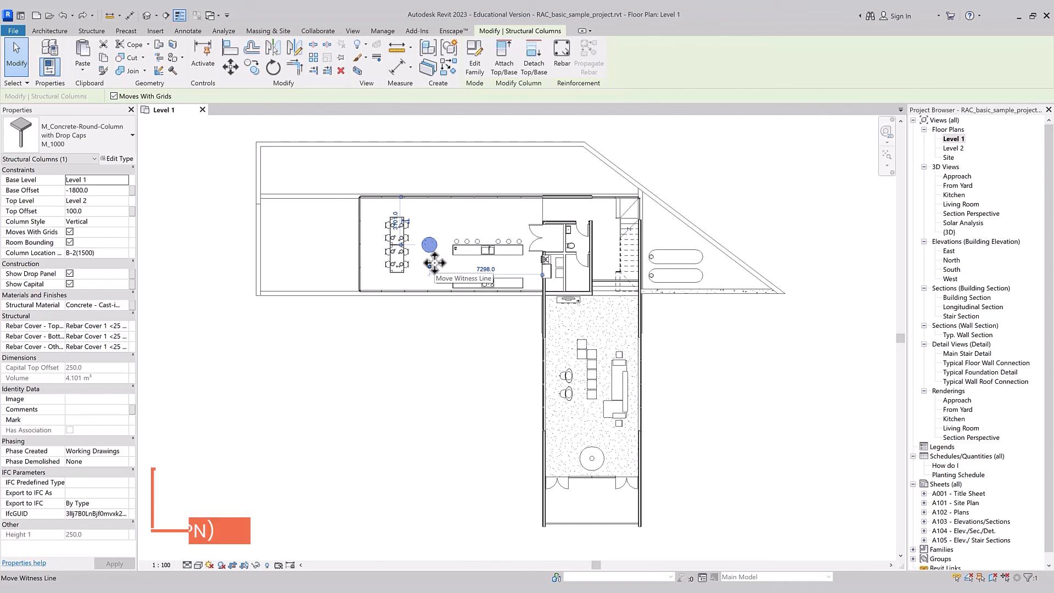
pyautogui.press('p')
pyautogui.press('n')
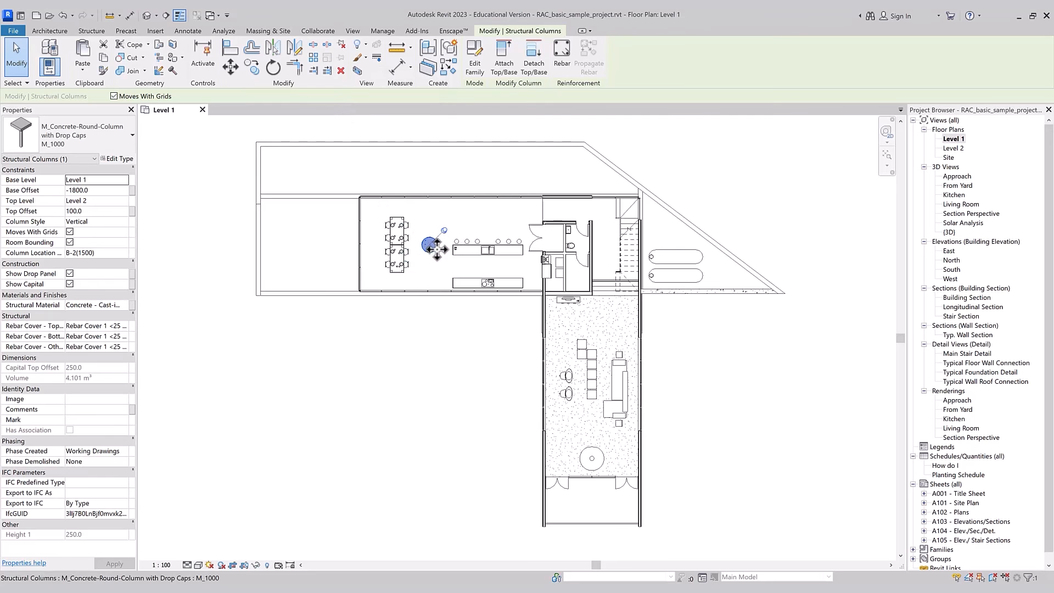
# Step: Try to move the pinned round column south
pyautogui.scroll(2, 430, 236)
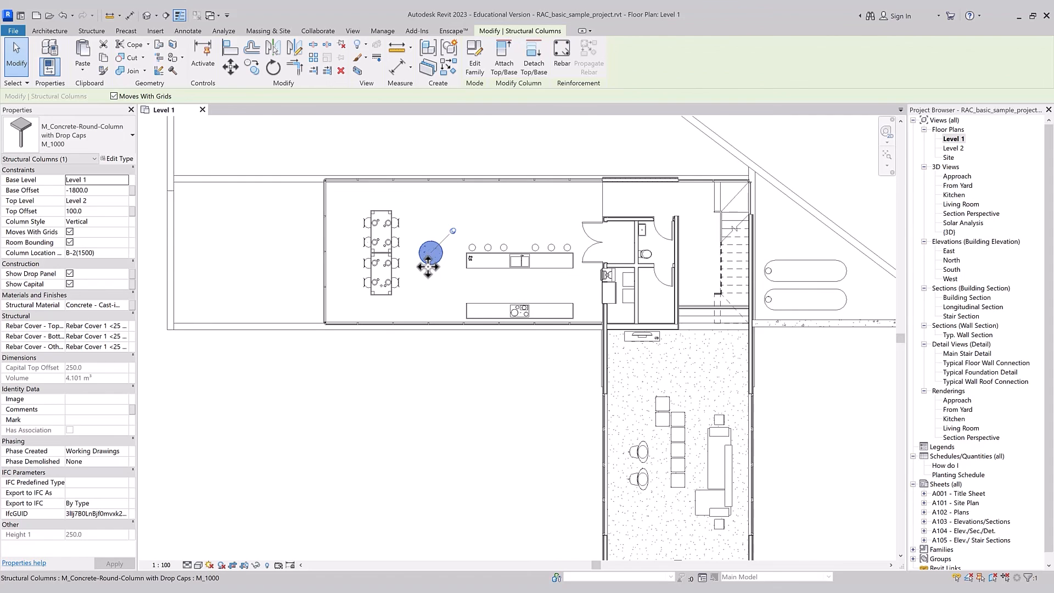
pyautogui.moveTo(427, 228); pyautogui.dragTo(422, 271)
pyautogui.moveTo(428, 233); pyautogui.dragTo(428, 285)
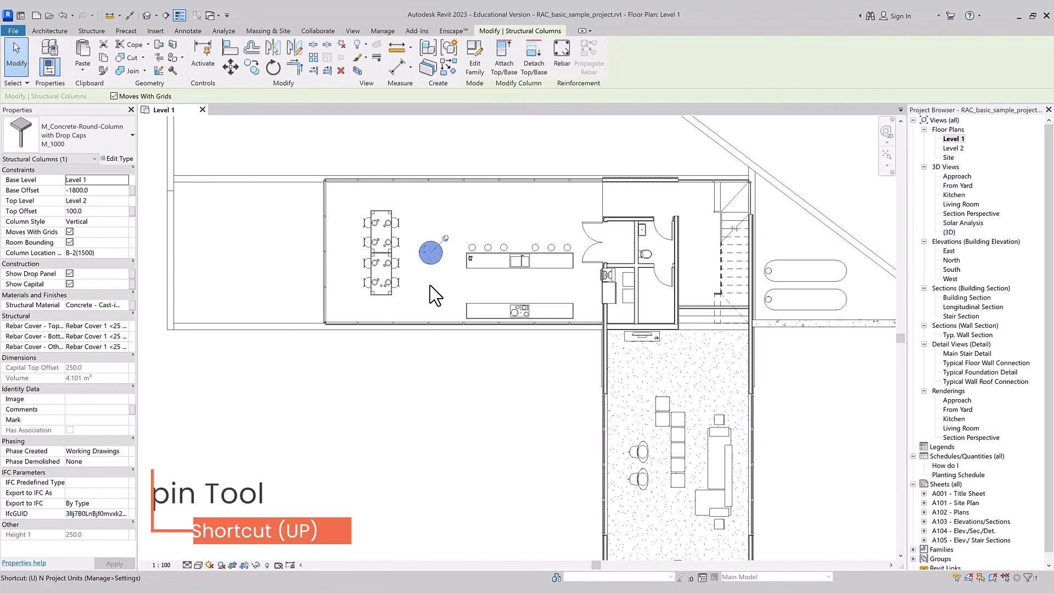
# Step: Unpin the round concrete column beside the dining tables so that it can be moved
pyautogui.press('u')
pyautogui.press('p')
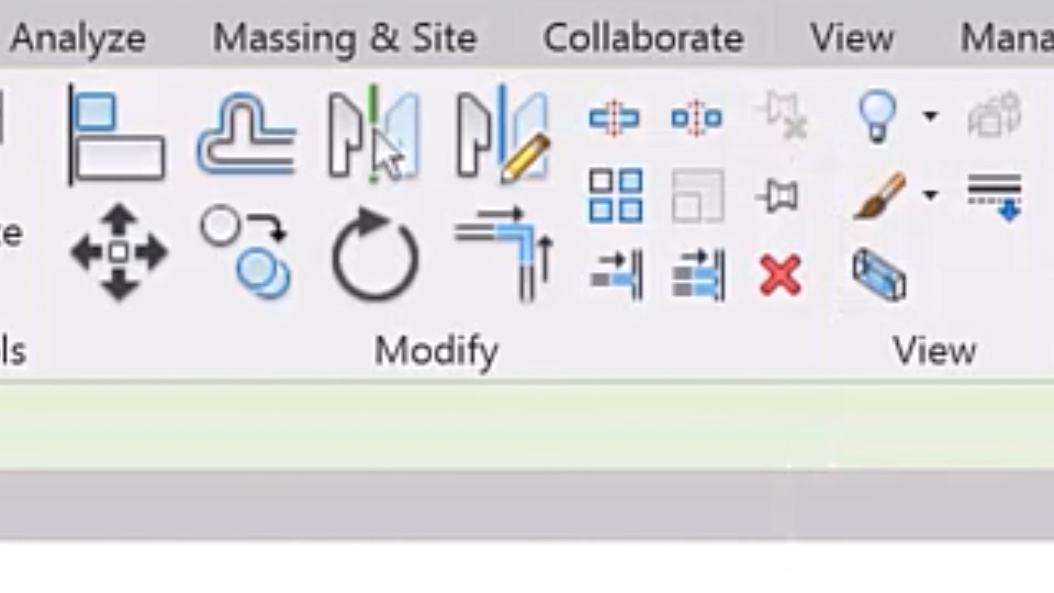
pyautogui.press('Escape')
pyautogui.click(431, 253)
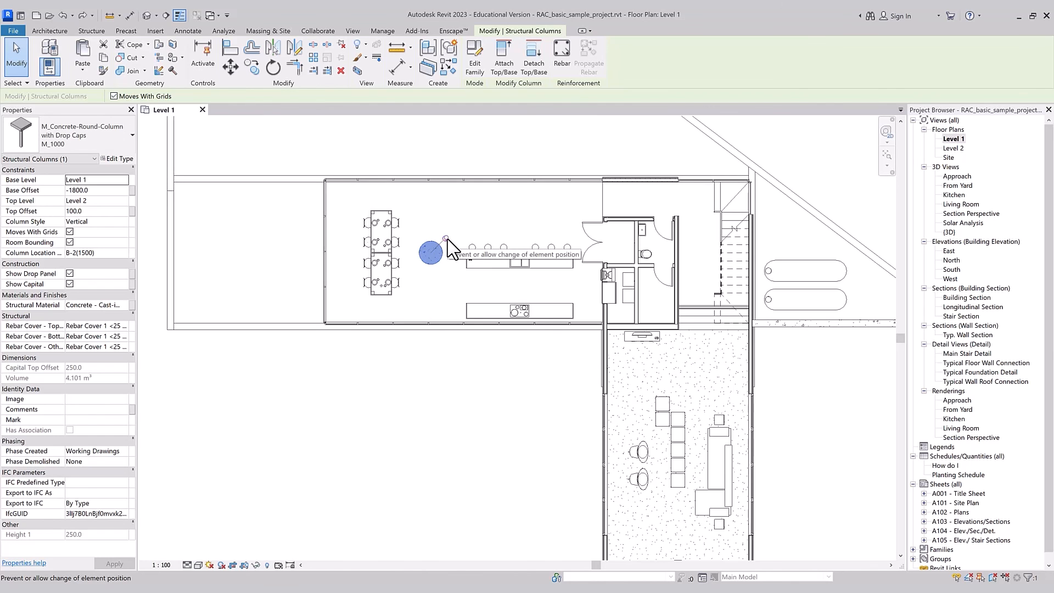
pyautogui.click(447, 239)
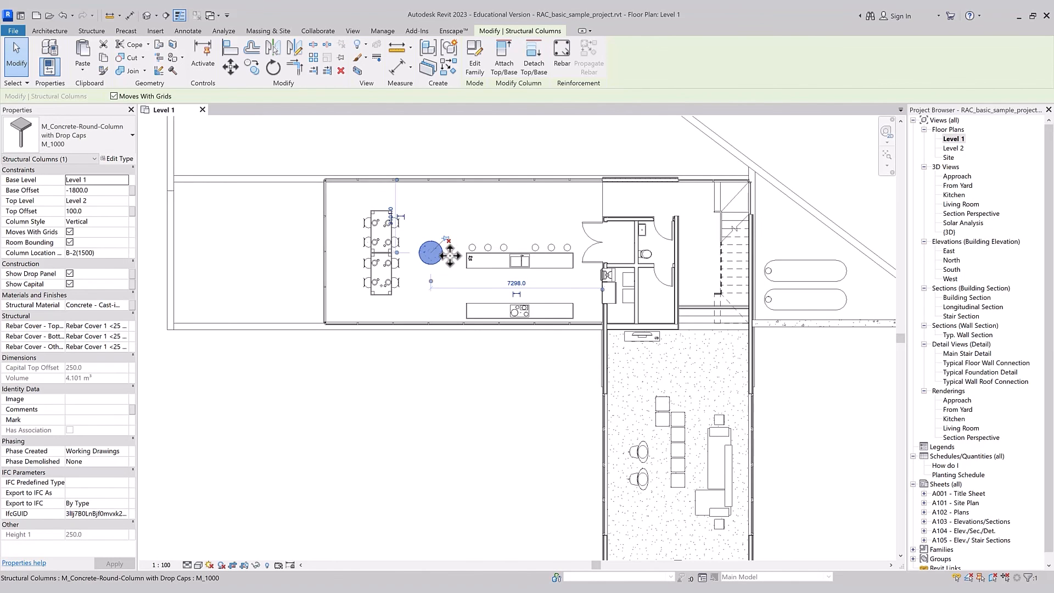
# Step: Move the unpinned round column a short distance north and undo the move
pyautogui.moveTo(436, 262); pyautogui.dragTo(436, 238)
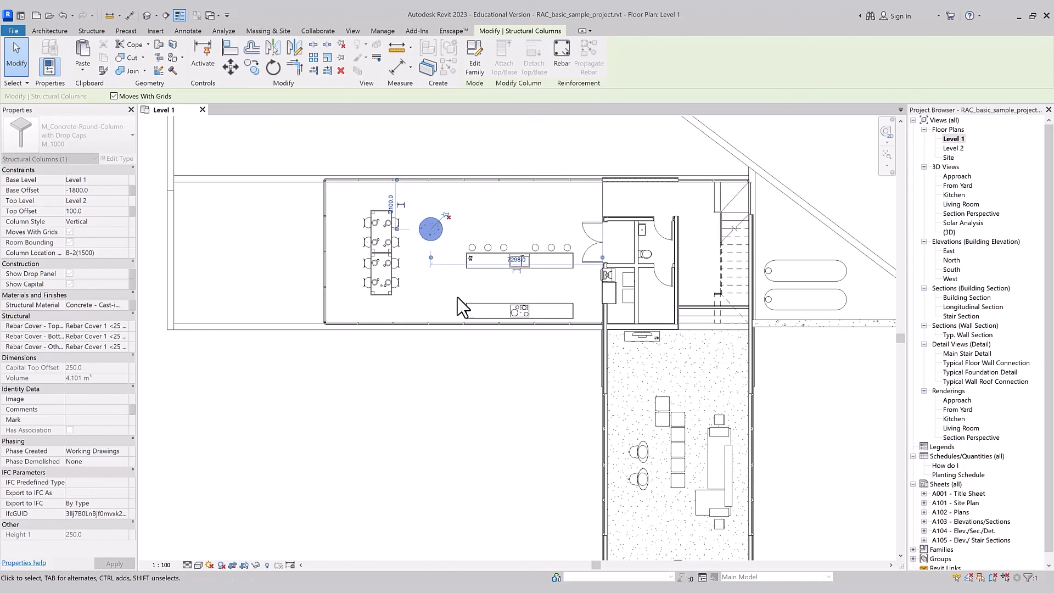
pyautogui.hotkey('ctrl', 'z')
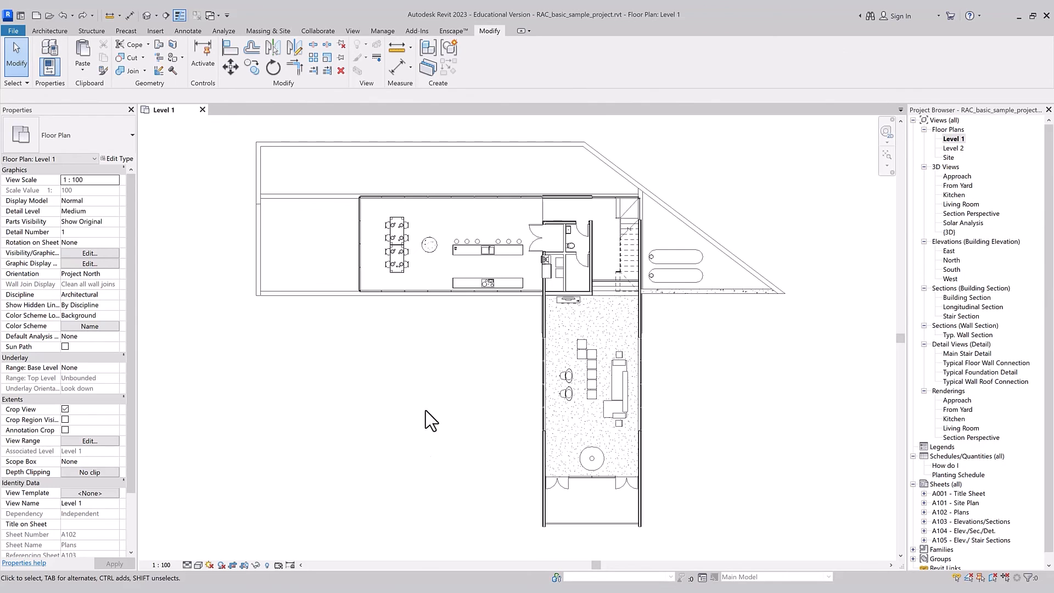
# Step: Delete the southernmost dining chair on the east side of the dining tables
pyautogui.scroll(5, 426, 278)
pyautogui.click(414, 259)
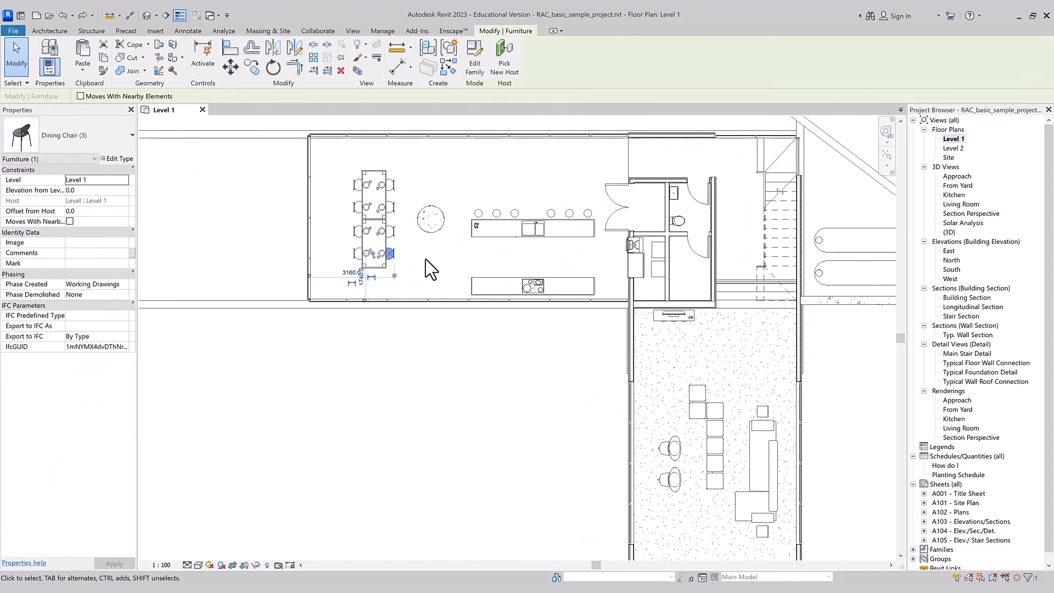
pyautogui.press('Escape')
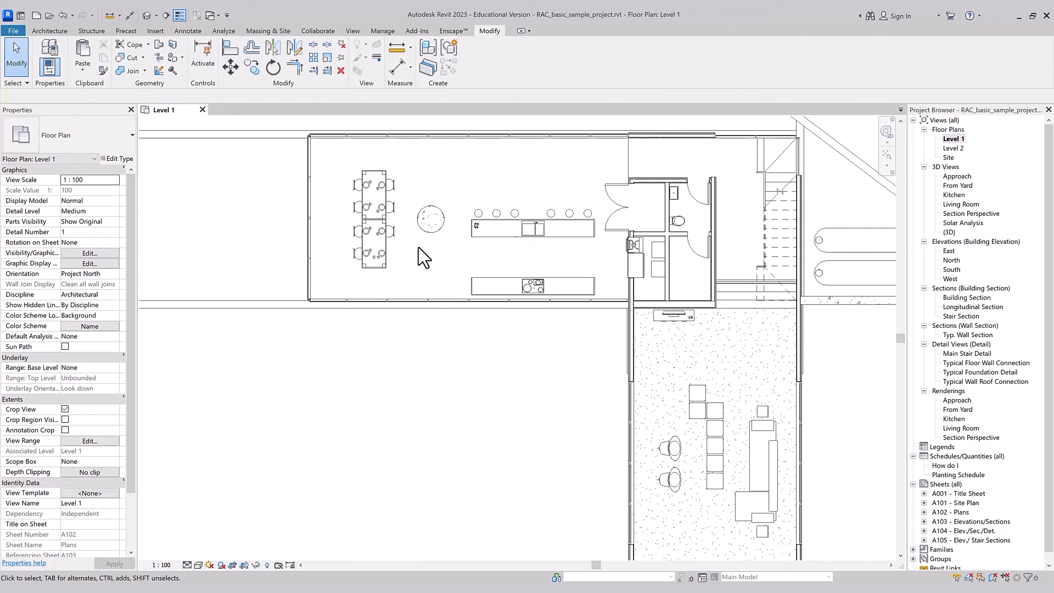
# Step: Delete the next two dining chairs to the north on the east side of the dining tables
pyautogui.click(342, 71)
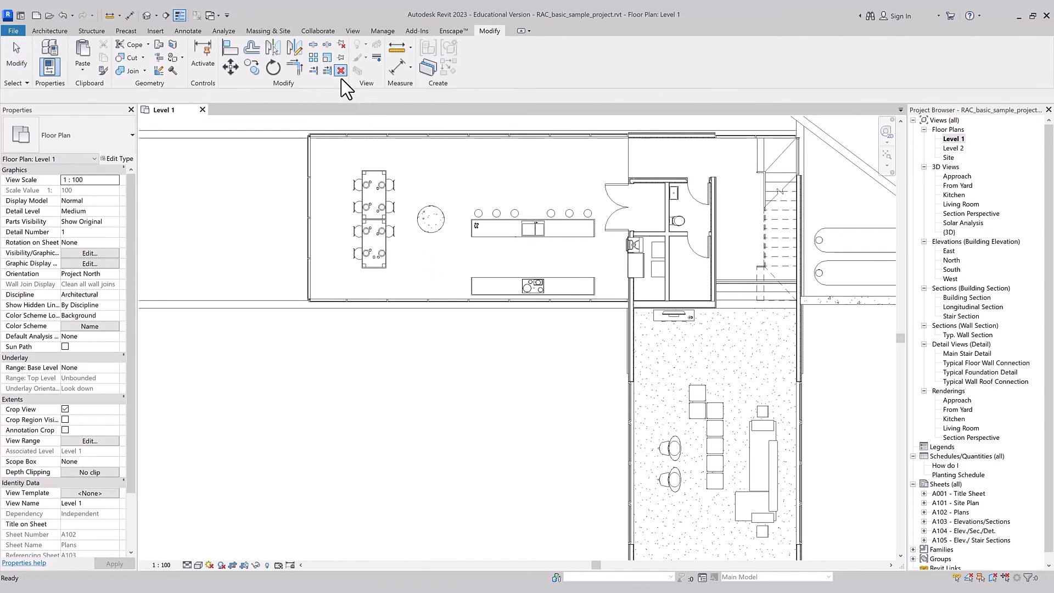
pyautogui.click(395, 242)
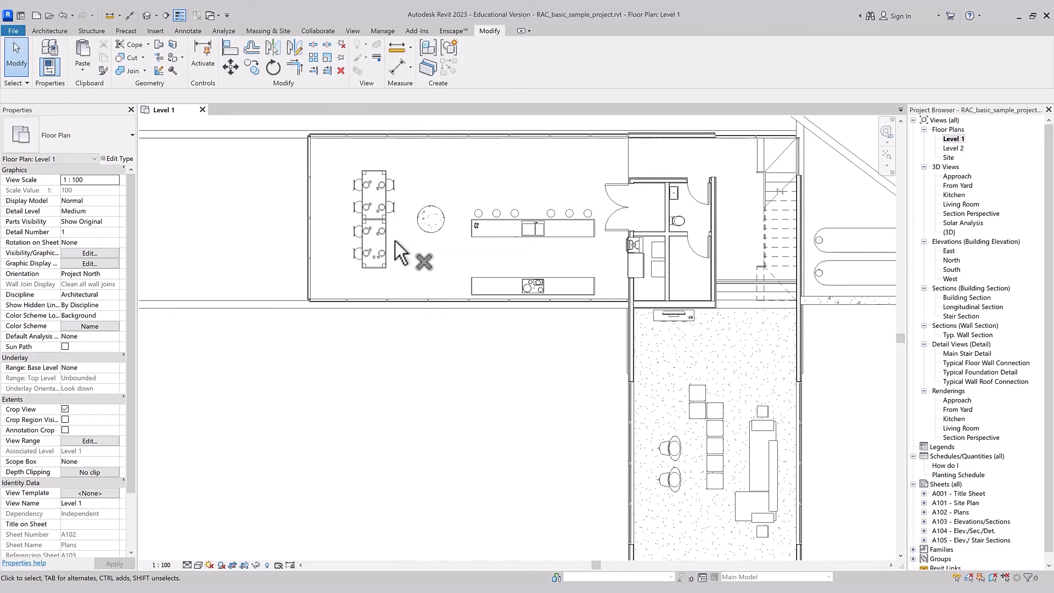
pyautogui.click(391, 209)
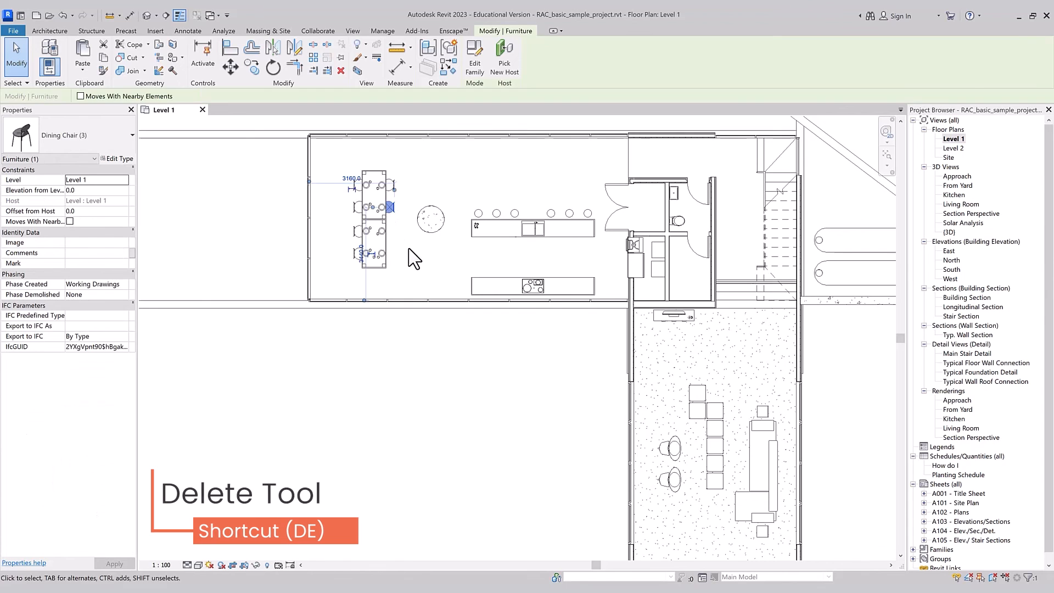
pyautogui.press('d')
pyautogui.press('e')
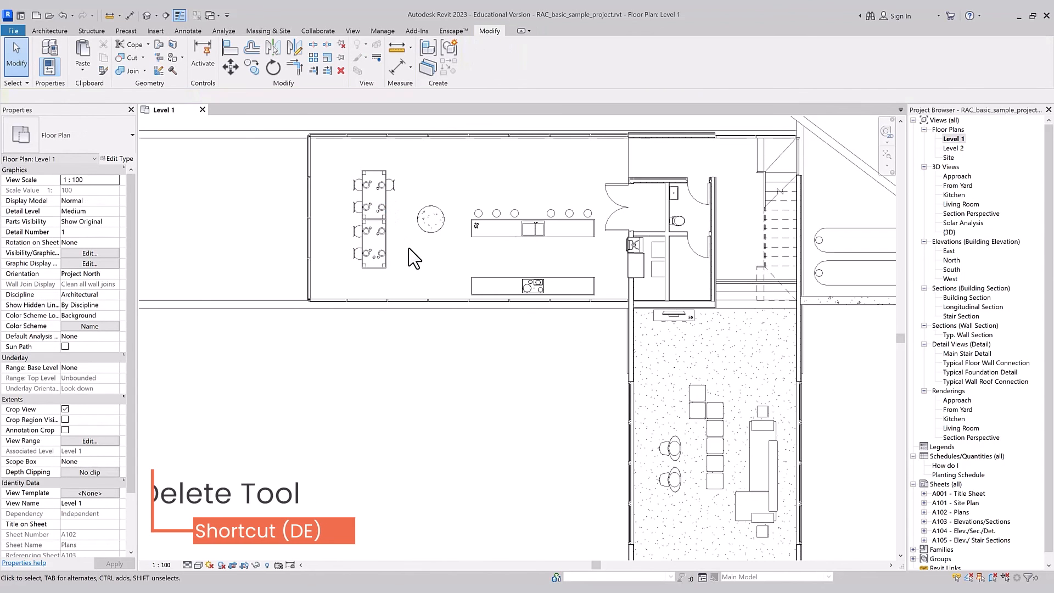